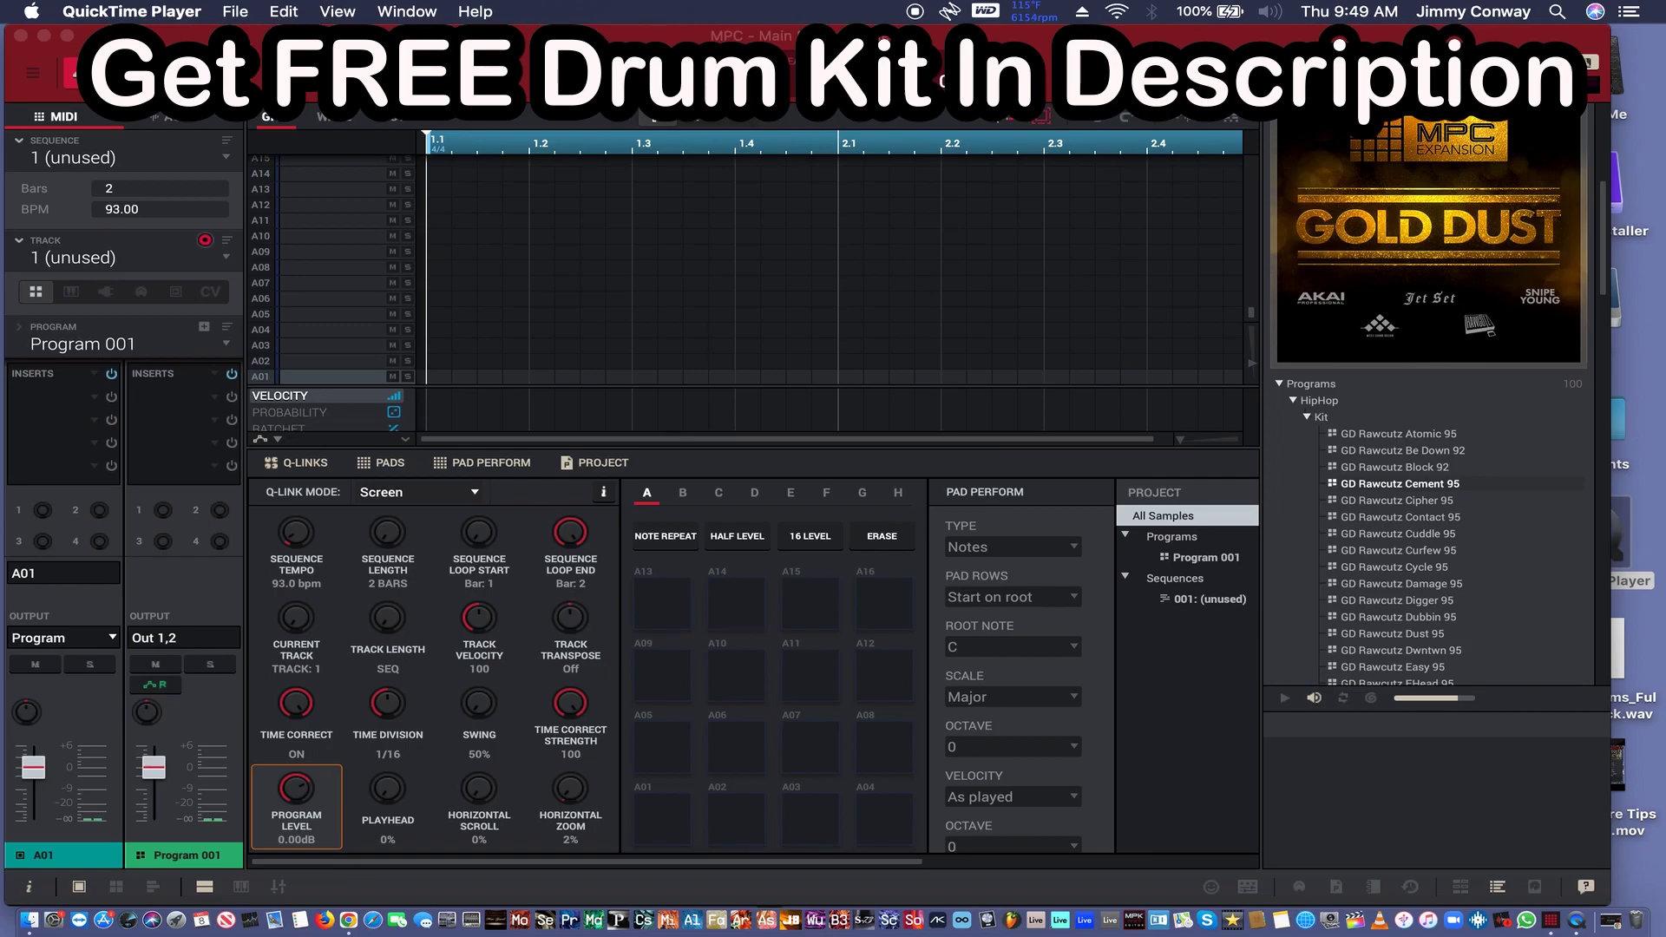
- Browse the Boom Back expansion's Programs > BoomBap > Kit list to reveal Raw Drool 95
click(234, 11)
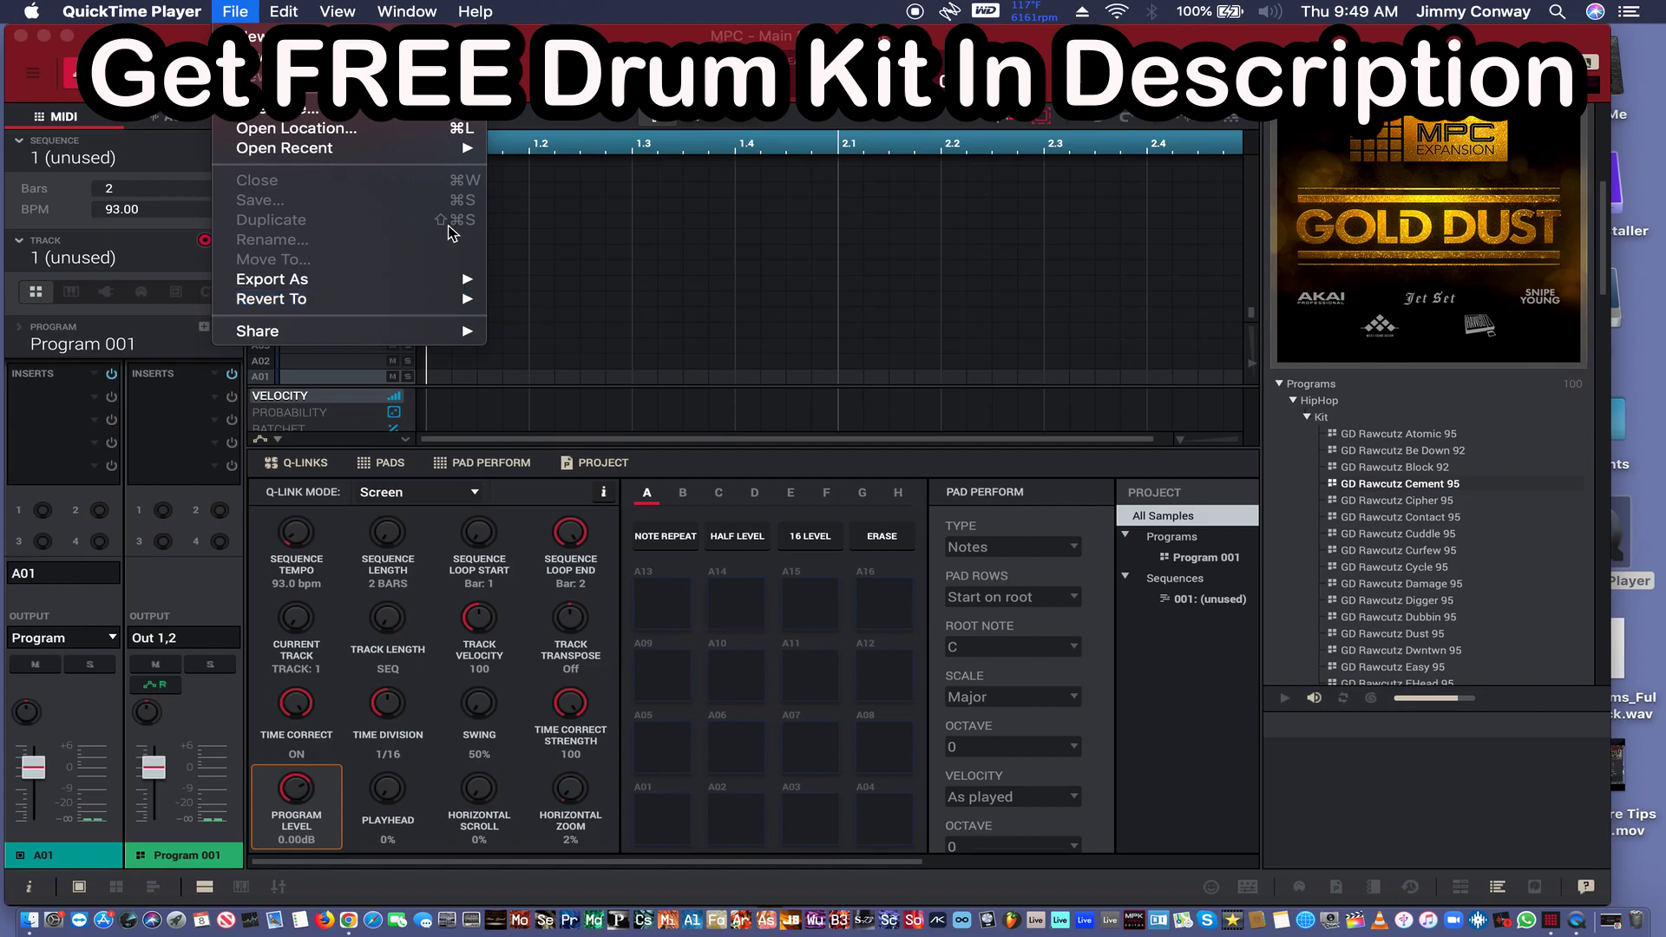
scroll(1416, 517, down, 5)
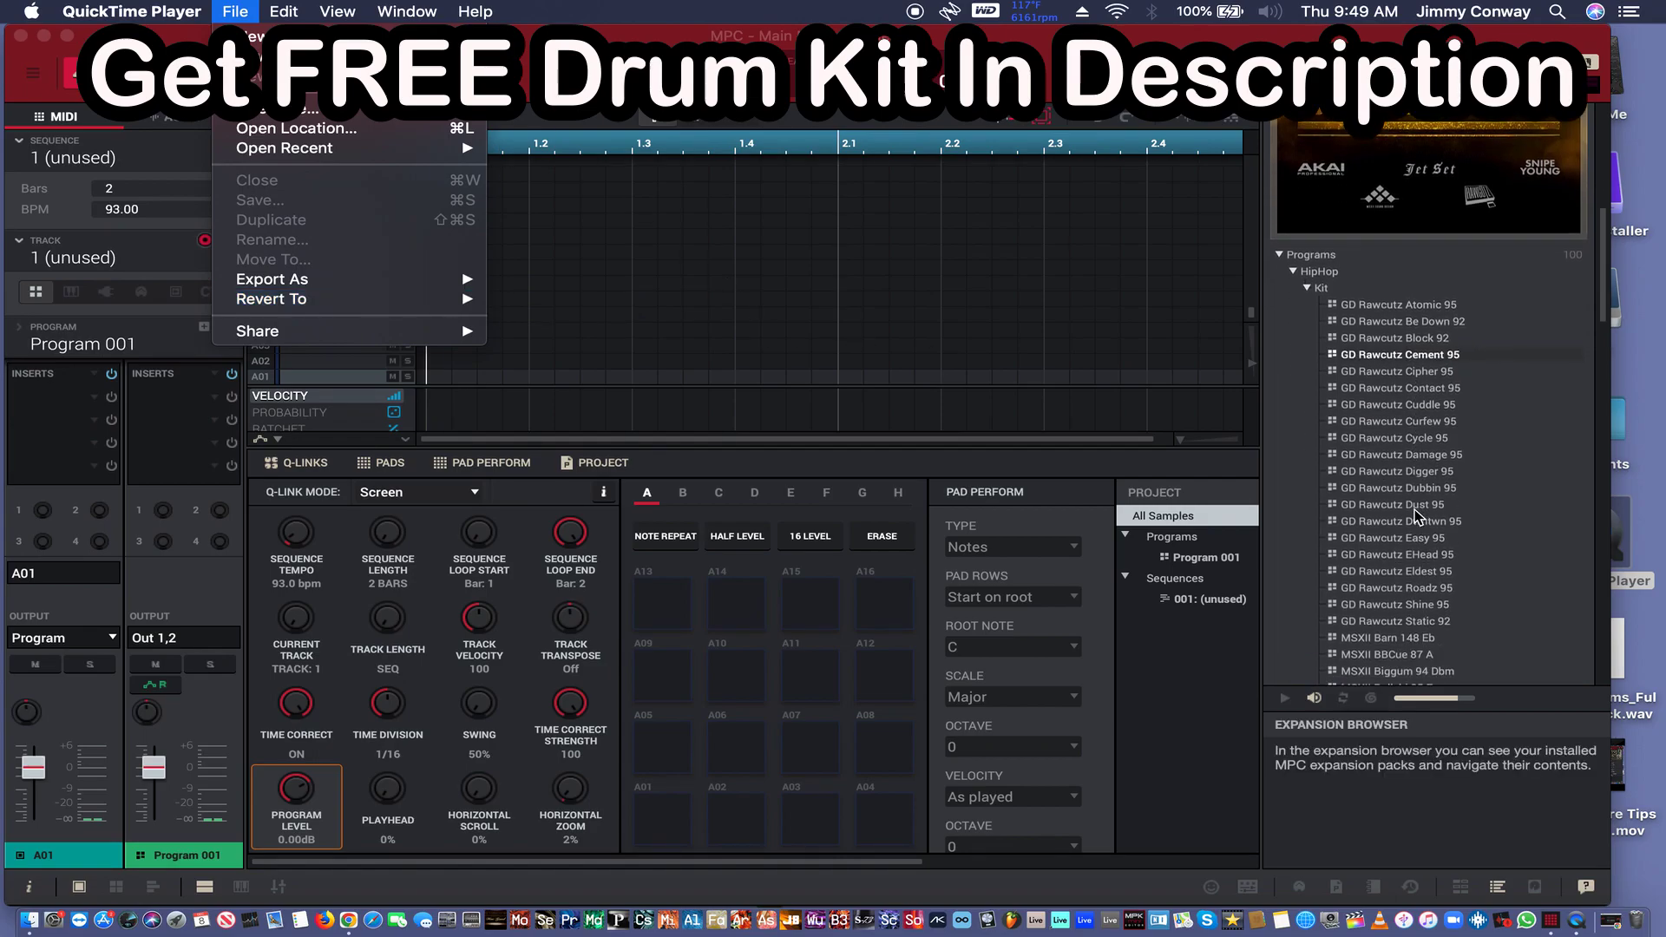
scroll(1416, 517, up, 10)
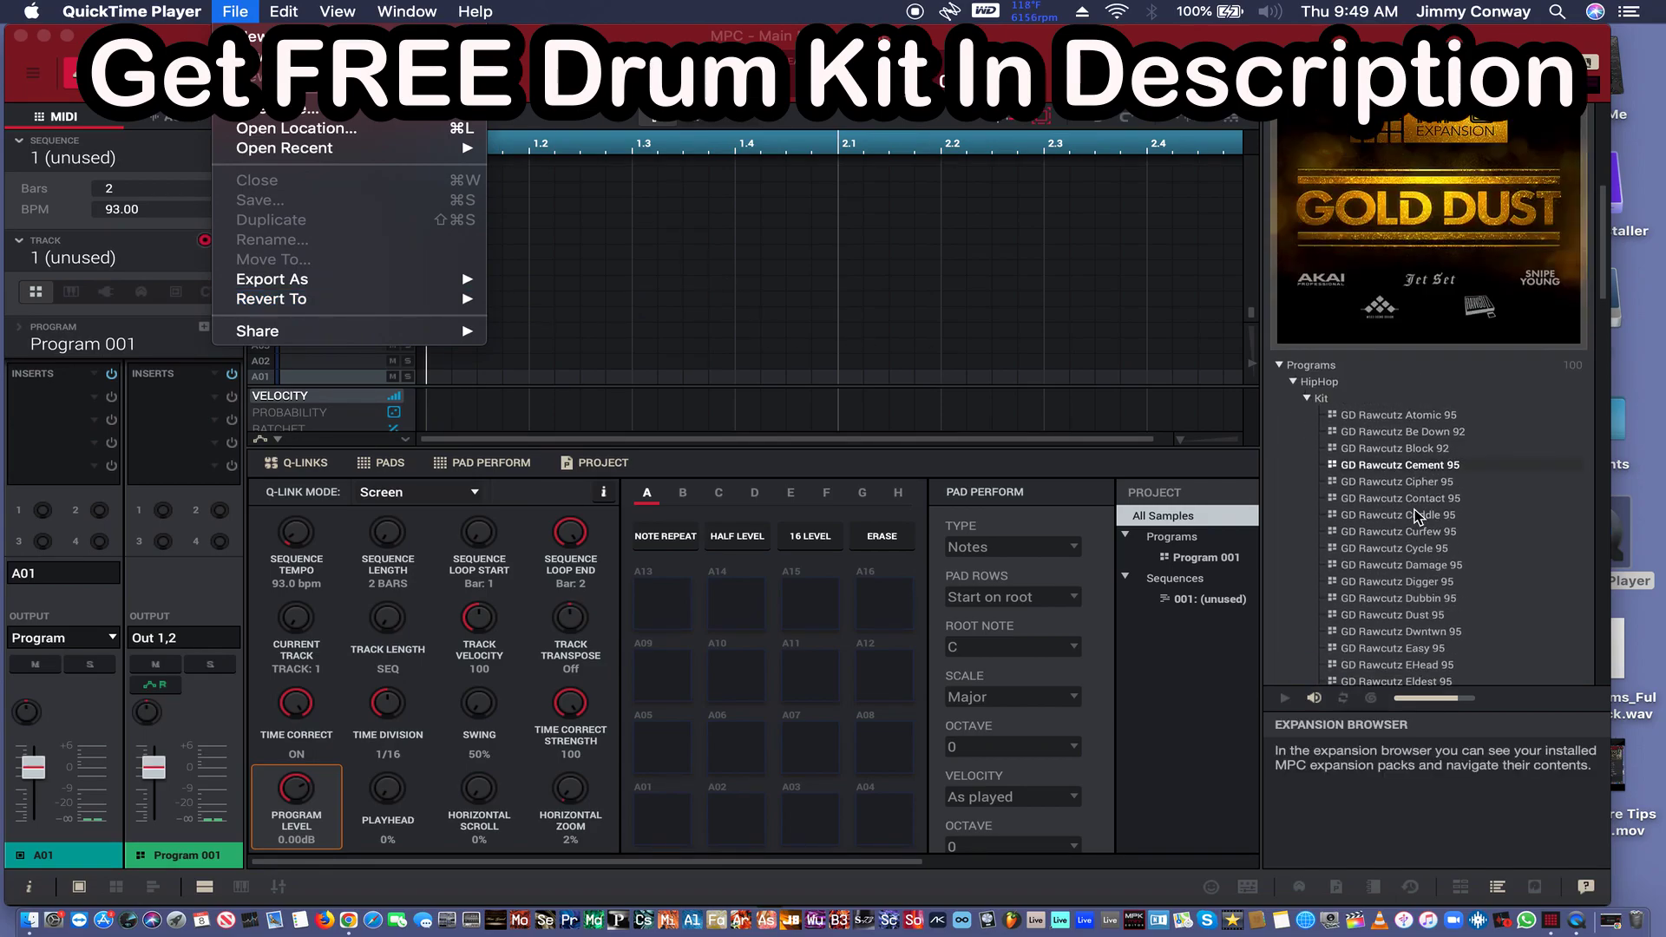
scroll(1414, 517, up, 1)
click(1311, 137)
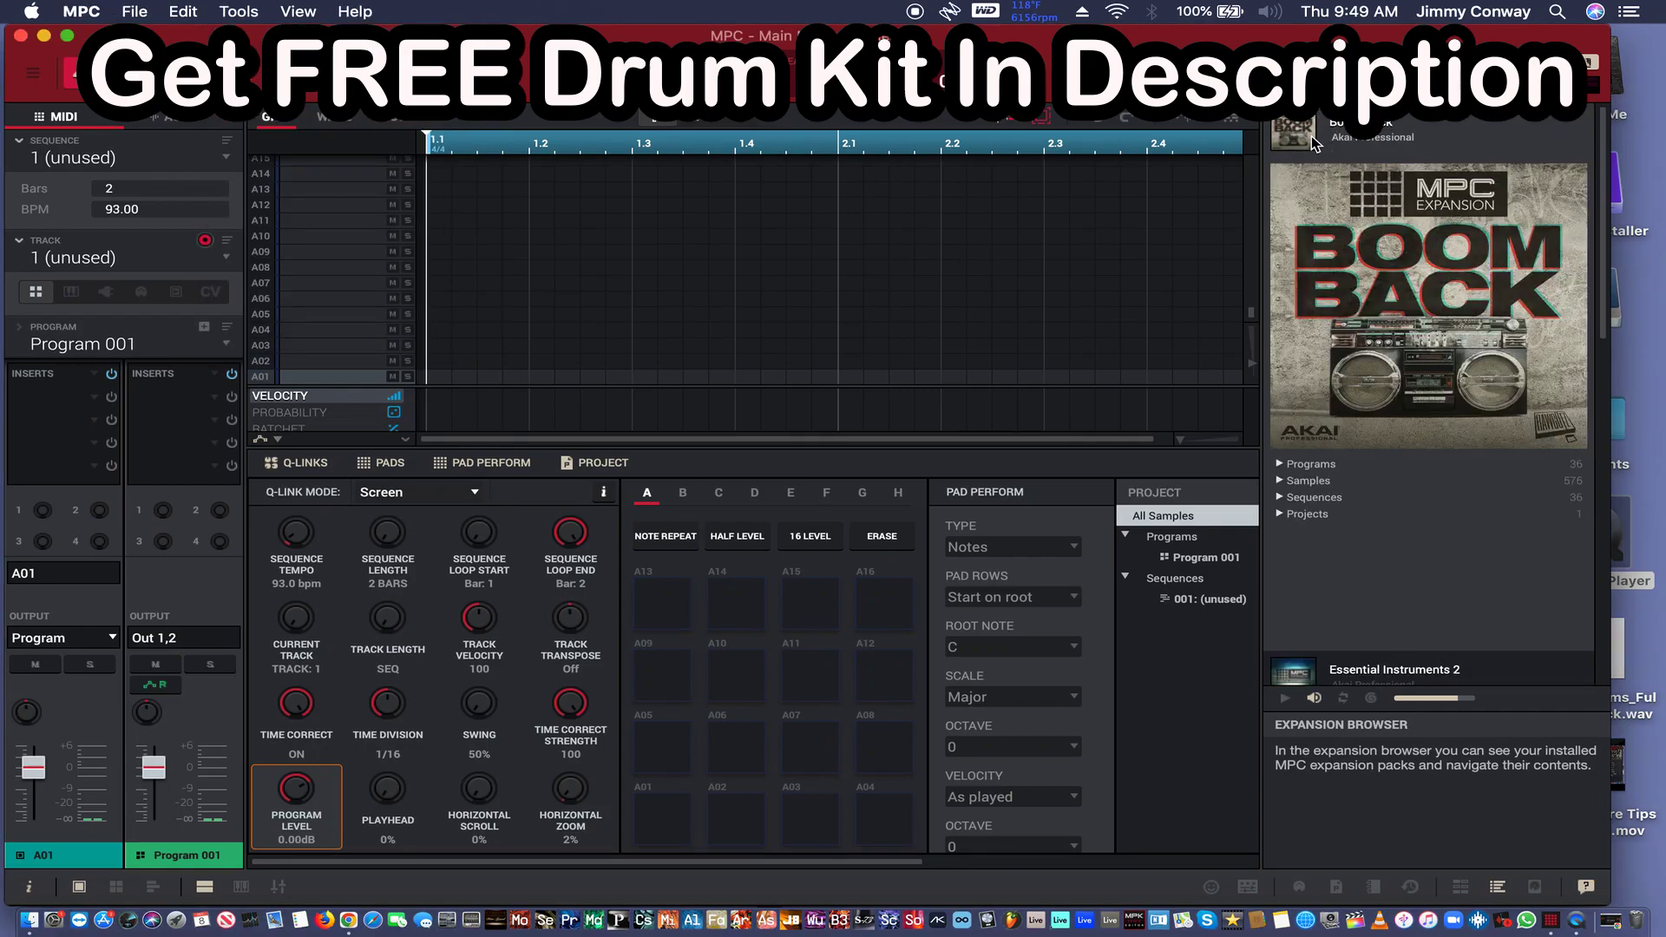
click(1282, 465)
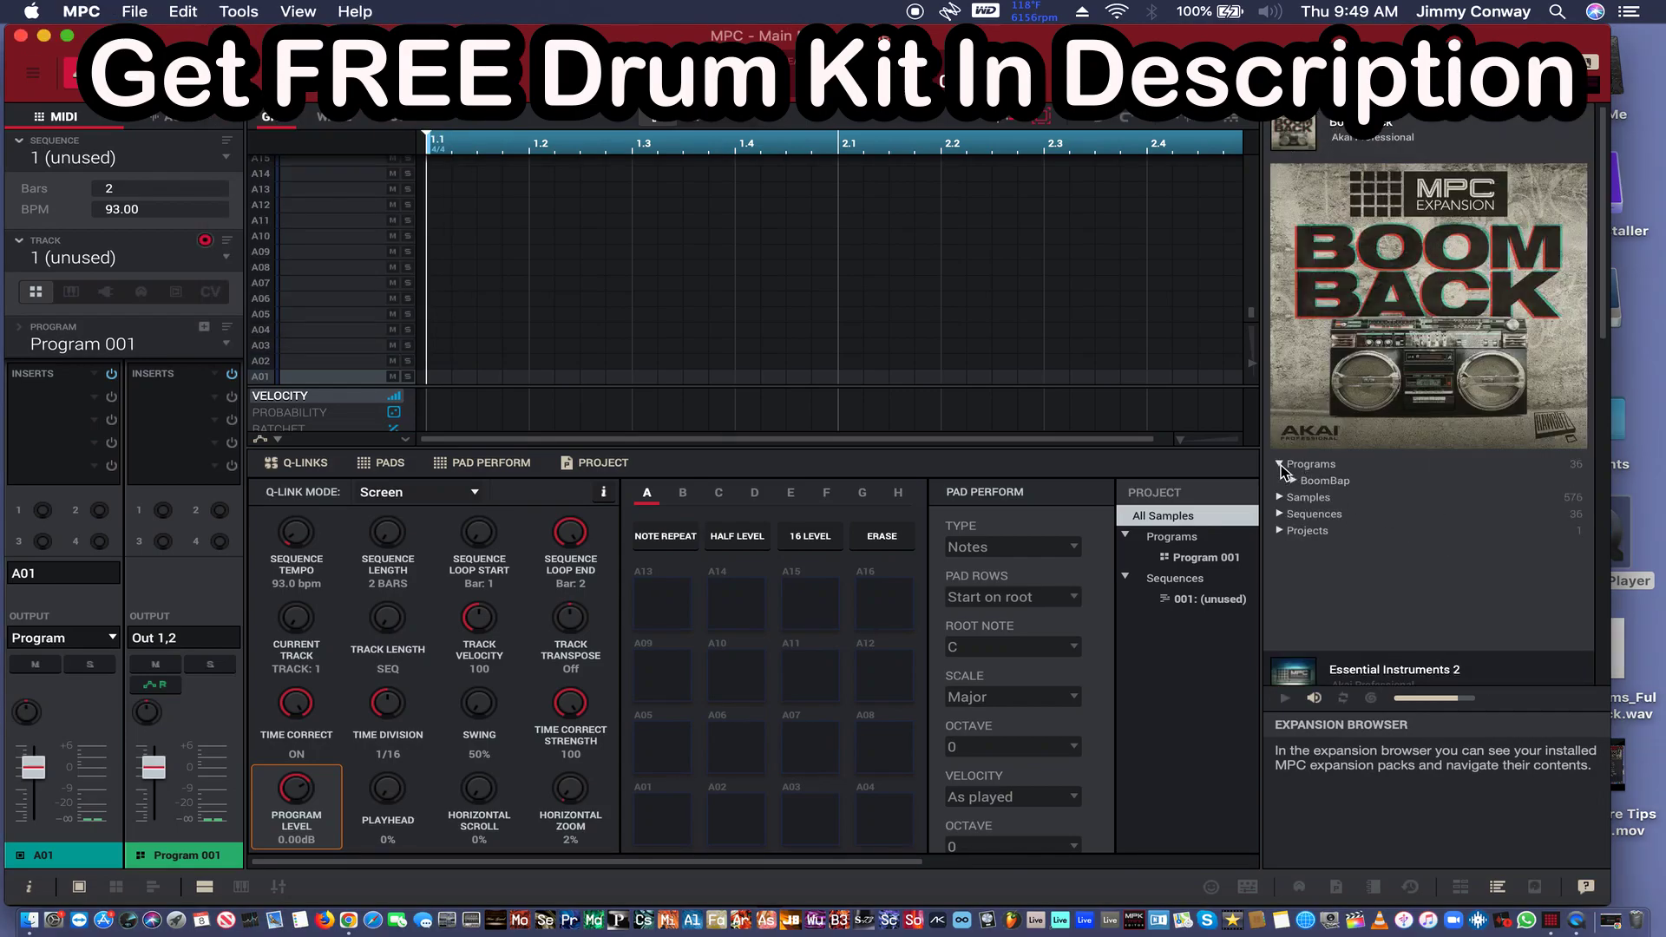
click(1292, 482)
scroll(1398, 538, down, 5)
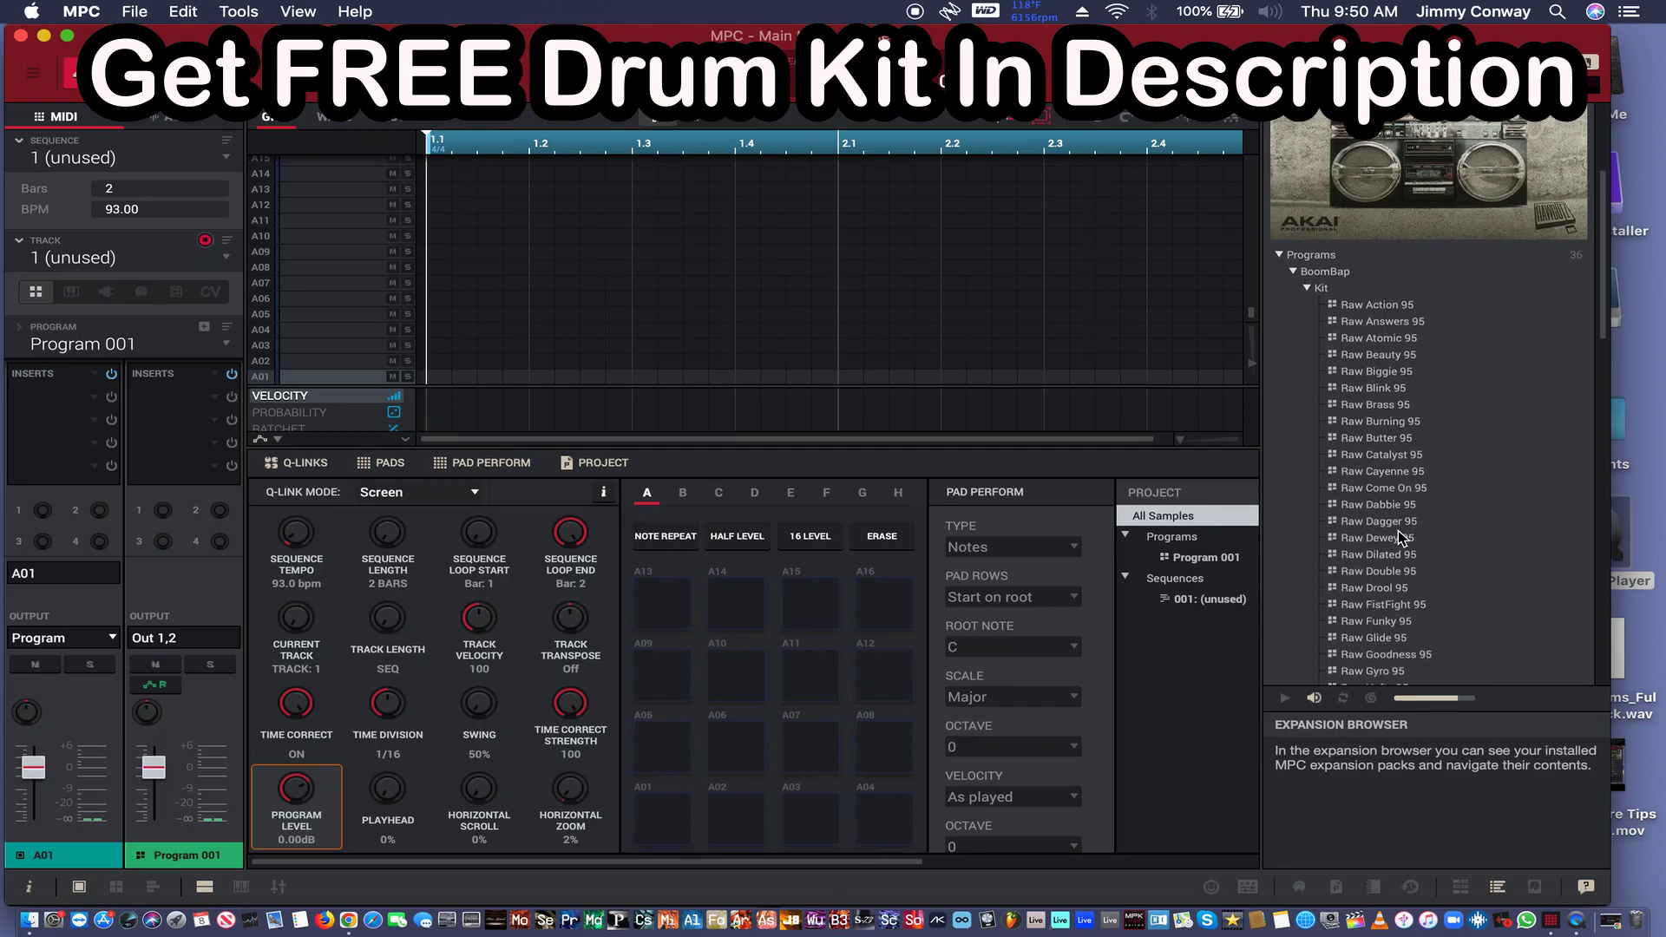
scroll(1398, 538, down, 5)
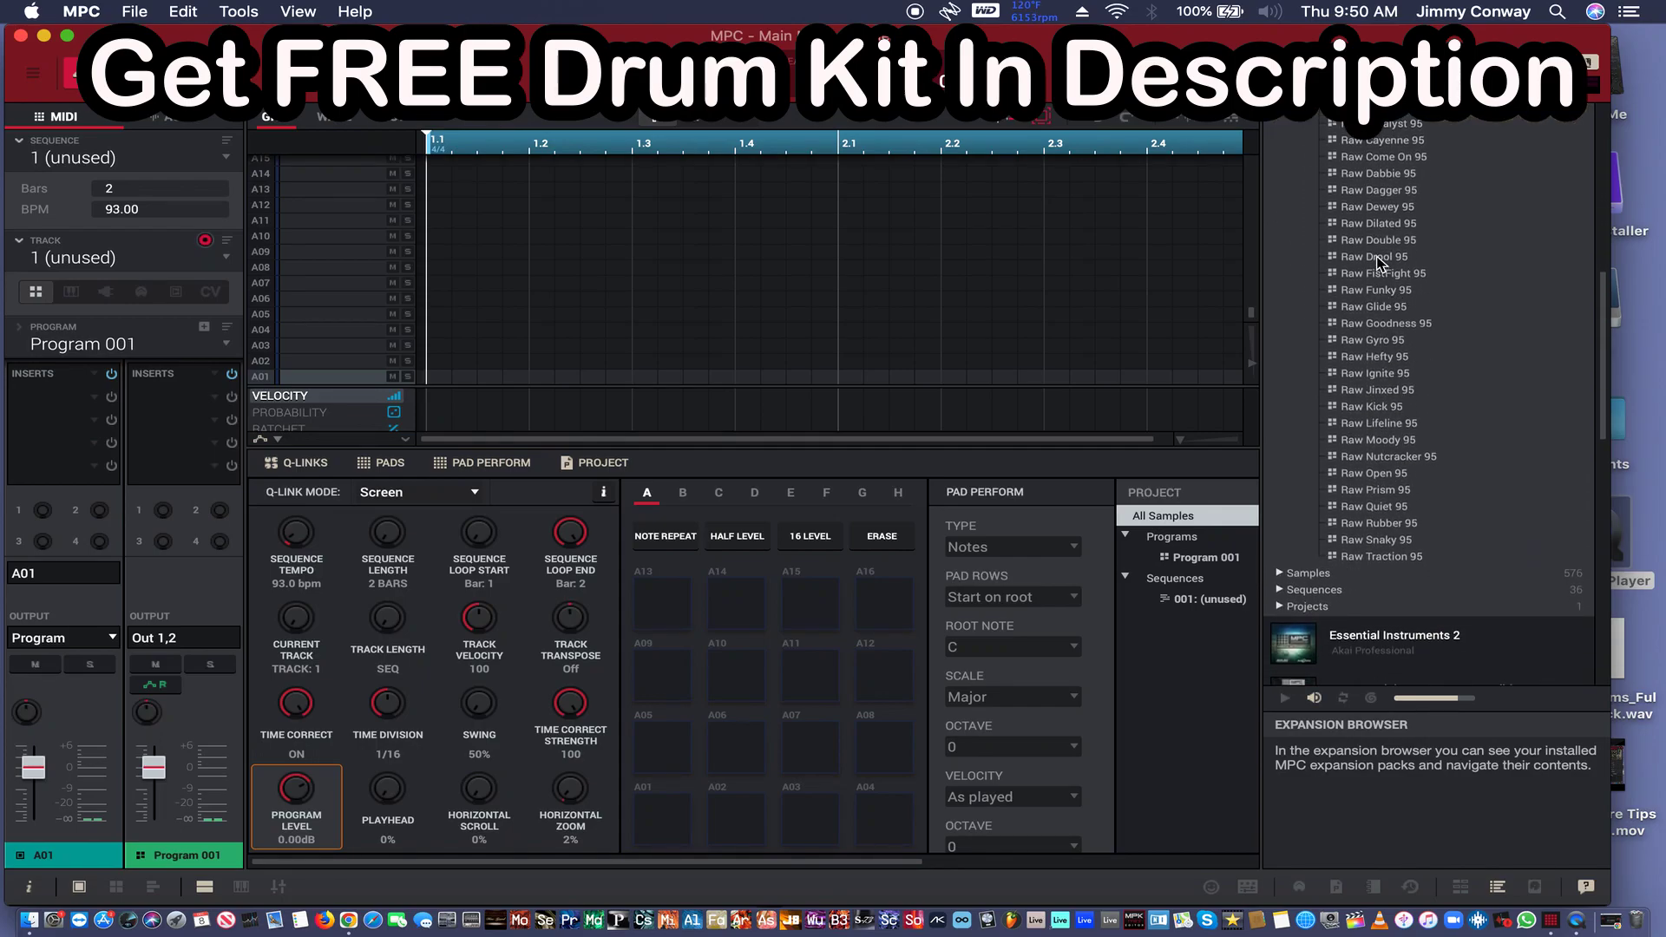
- Load the Raw Drool 95 kit and audition the Chord, Drool Amb and Drool Cutz tracks (A06–A08)
double_click(1376, 257)
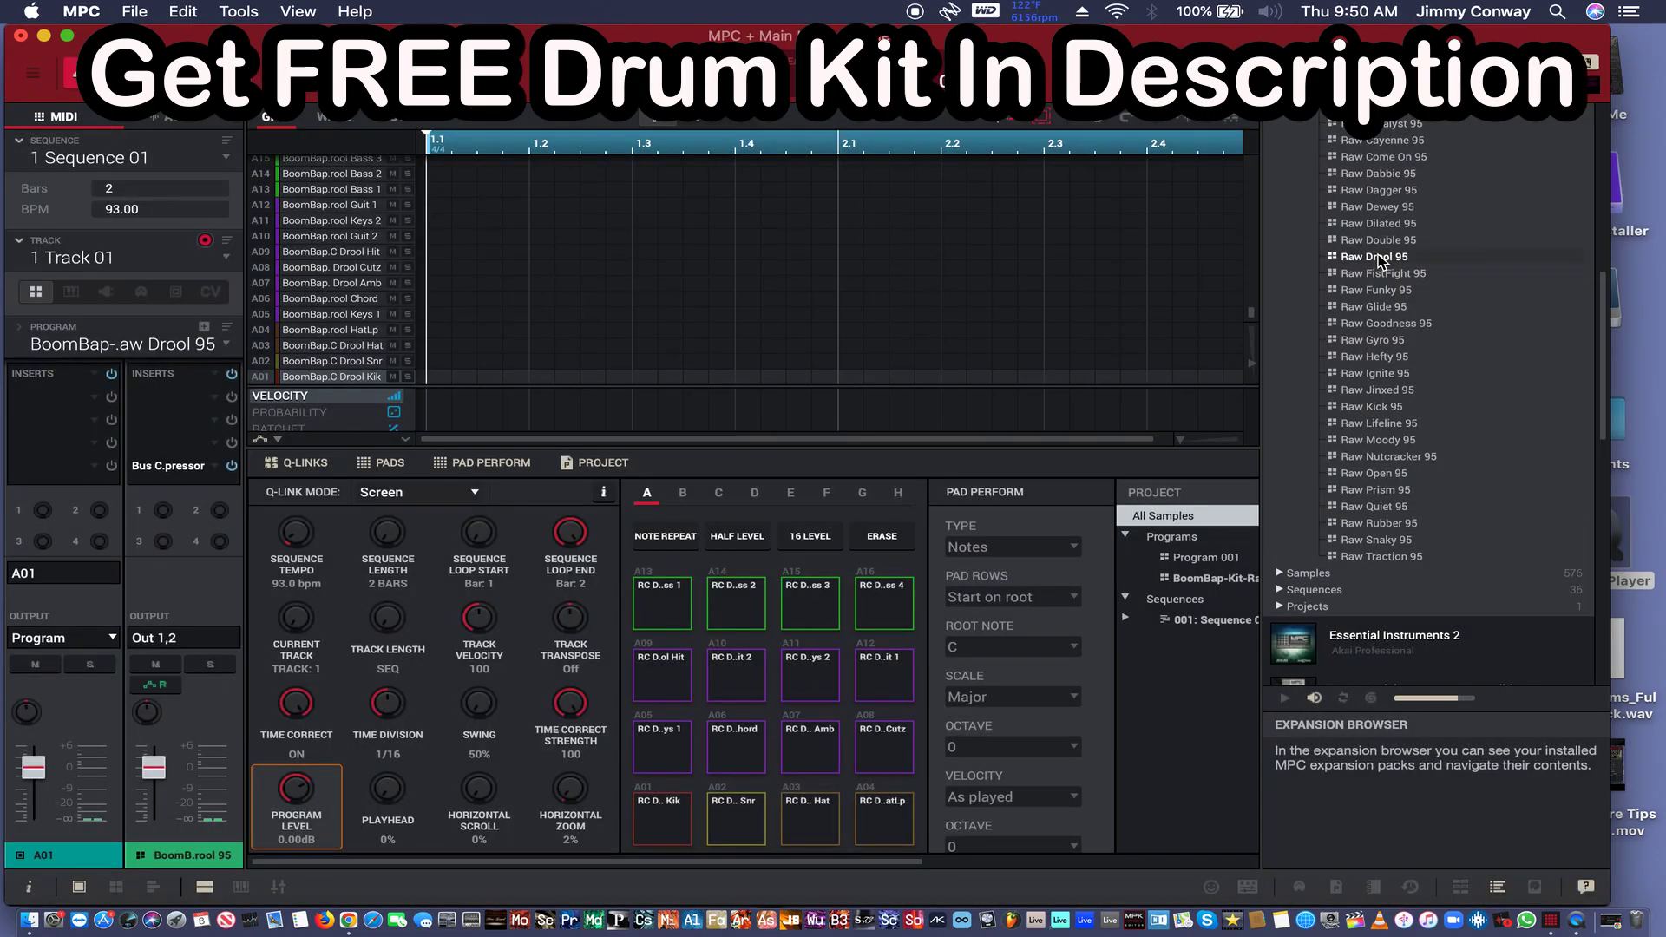
key(a)
key(s)
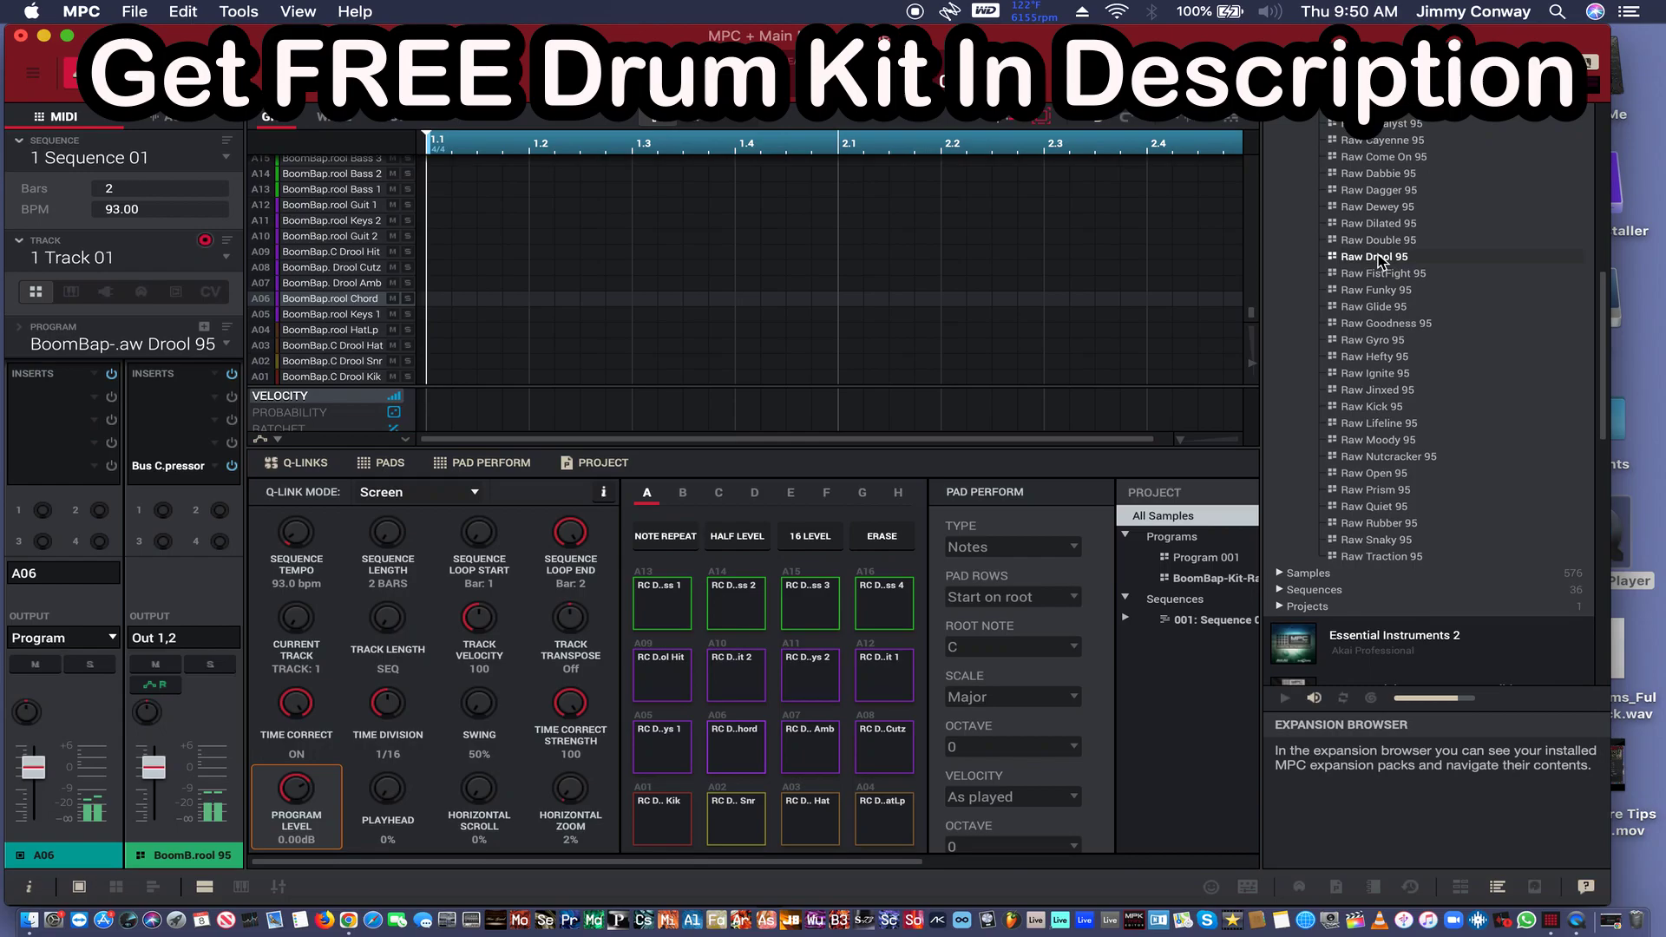
key(d)
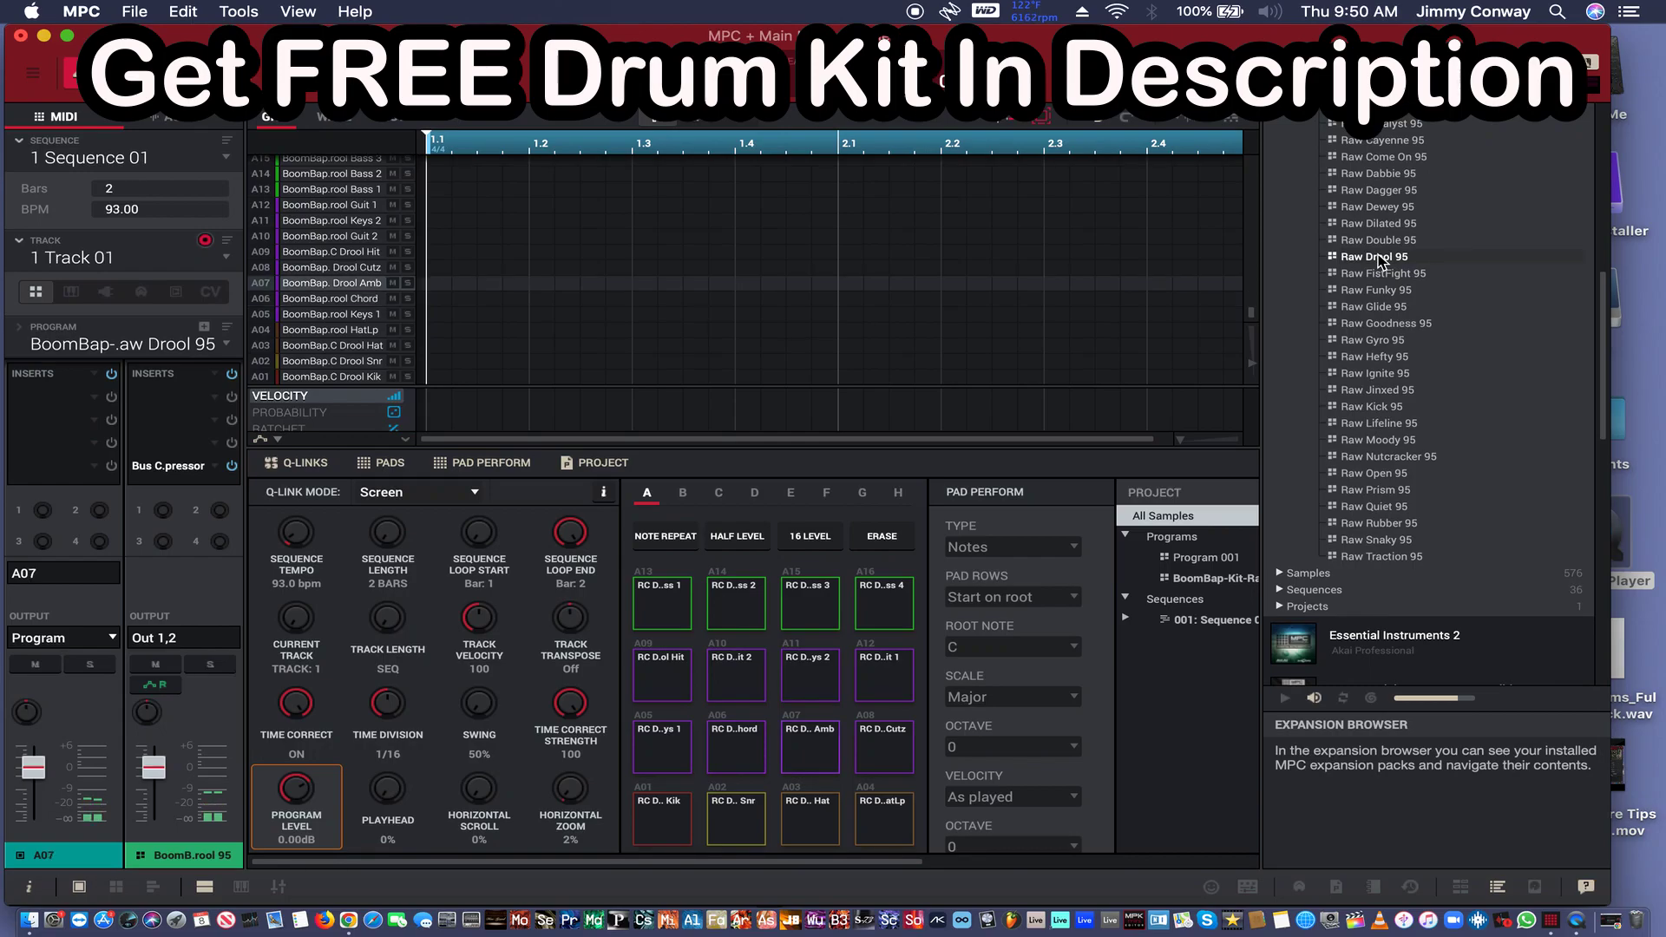
key(f)
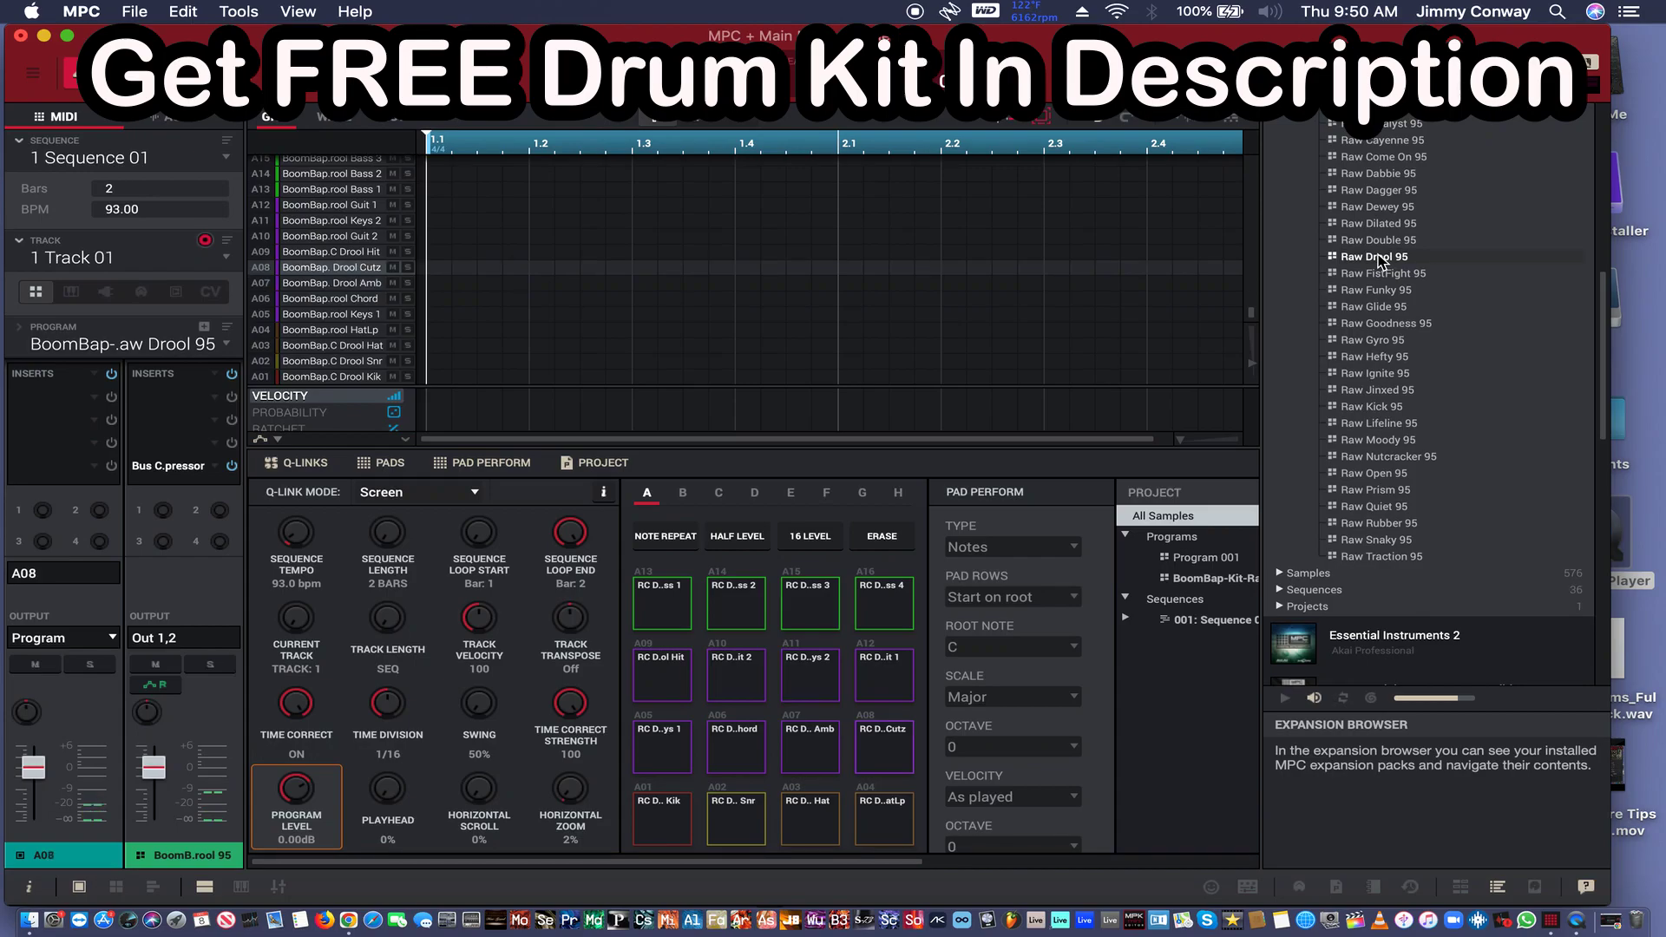
- Audition the sounds on tracks A01–A03, including the Drool Hat track
key(x)
key(c)
key(x)
key(c)
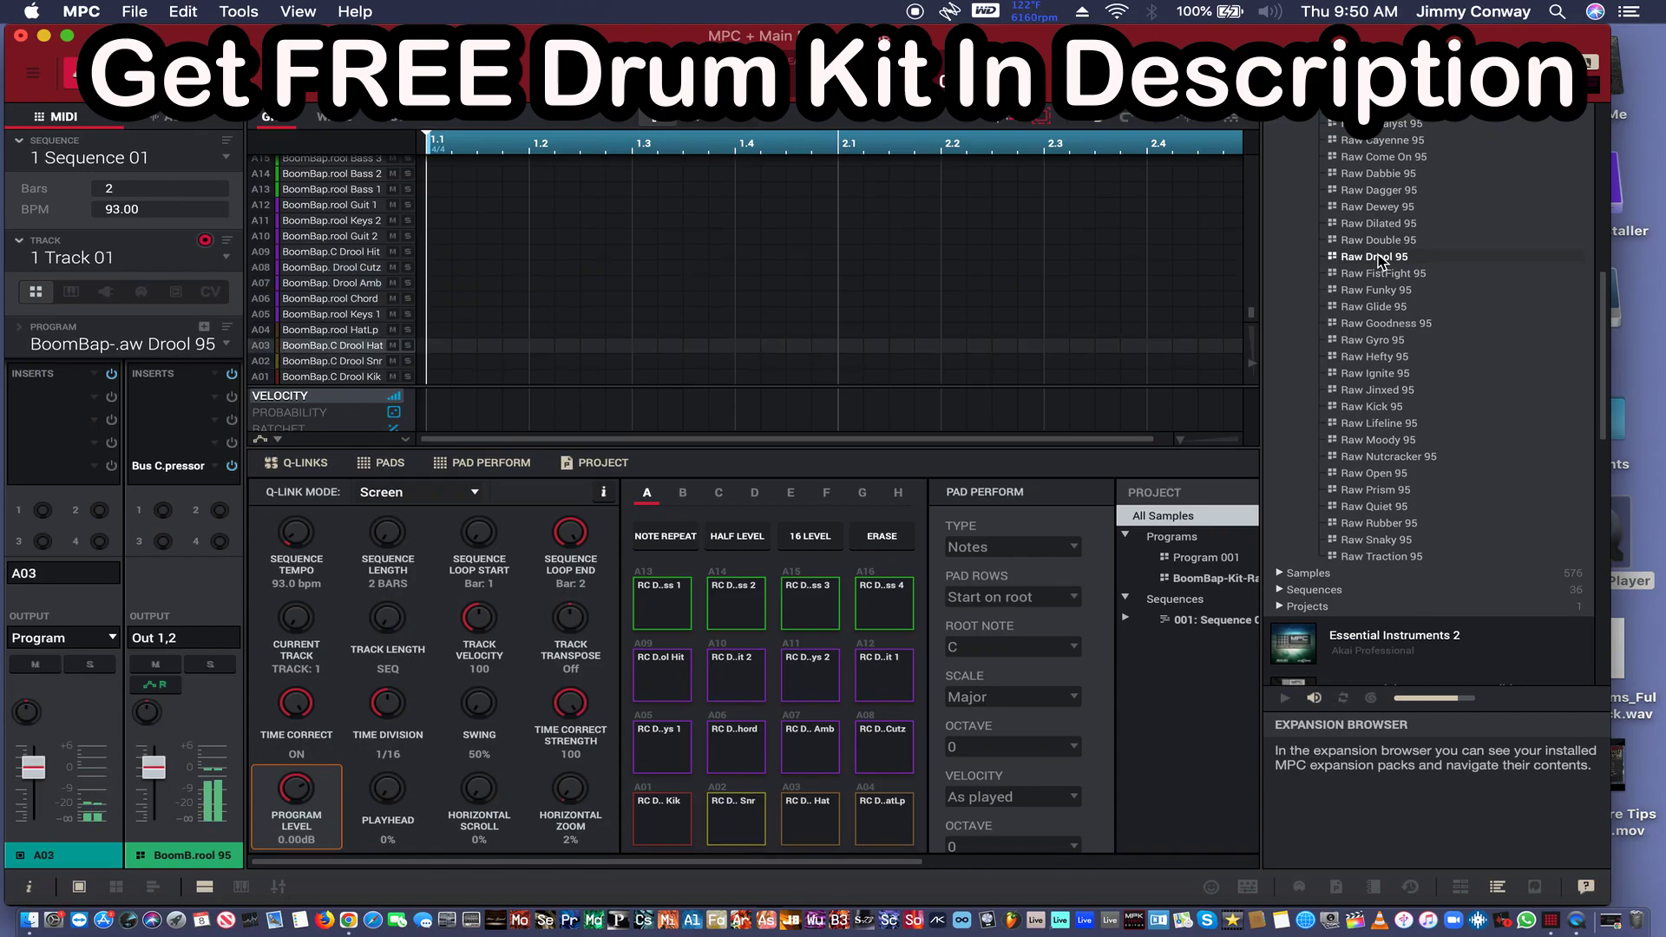
key(z)
key(x)
key(c)
key(z)
key(c)
key(x)
key(c)
- Audition tracks A09–A12 (Drool Hit, Guit 2, Keys 2, Guit 1), then return to Drool Amb A07
key(x)
key(c)
key(q)
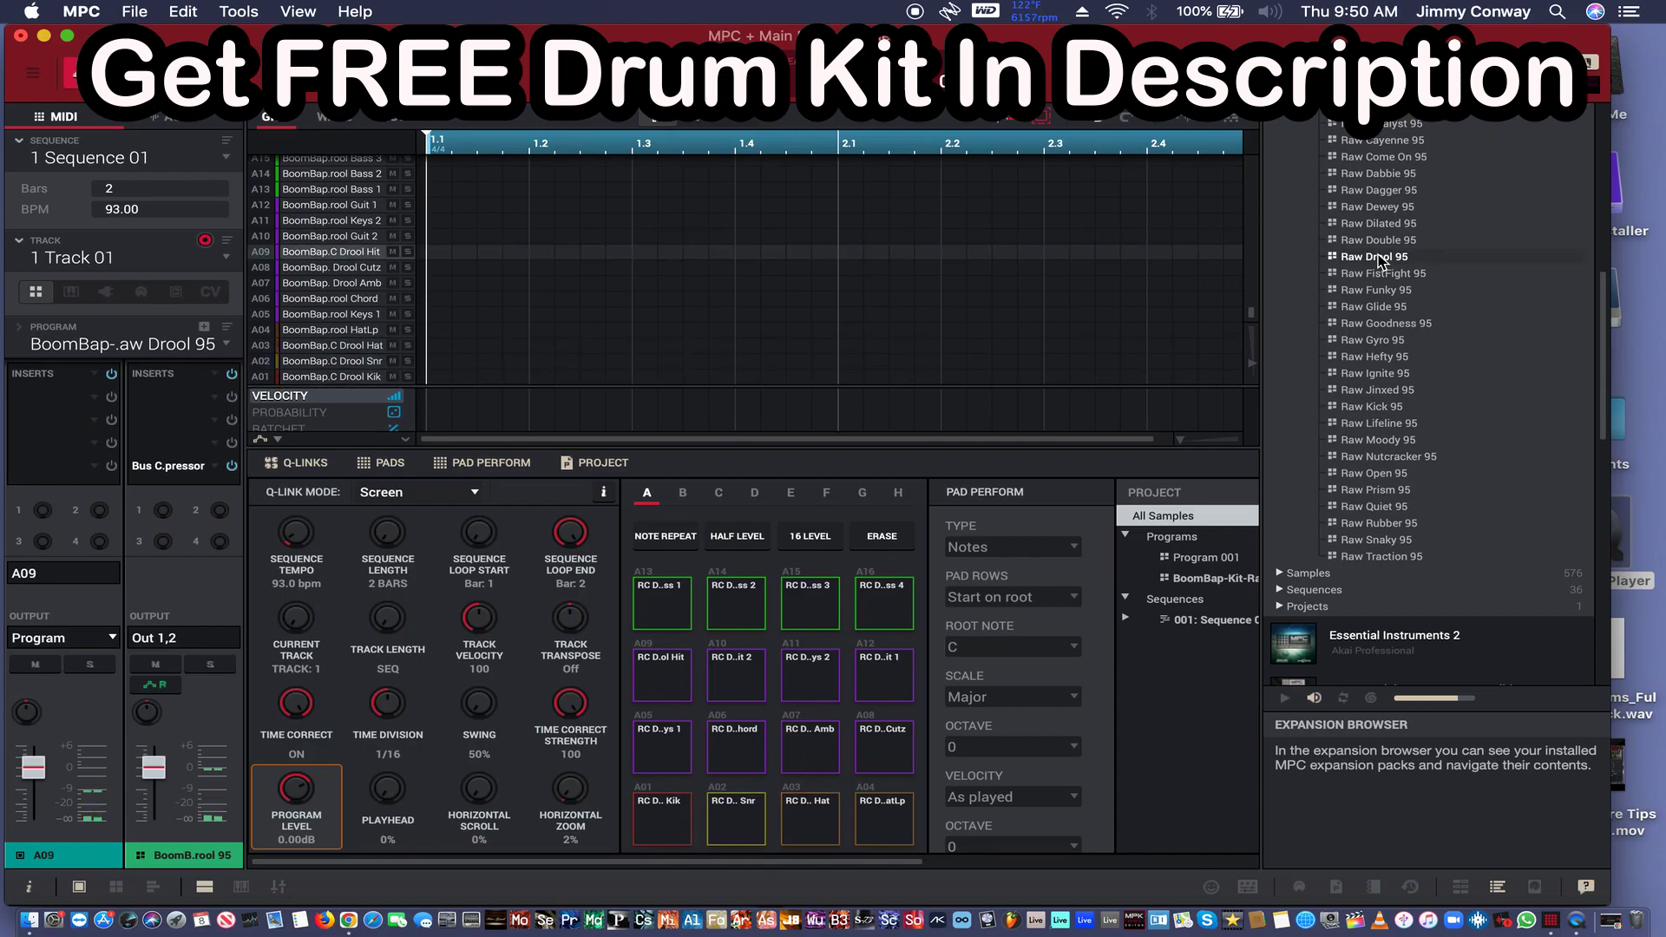
key(w)
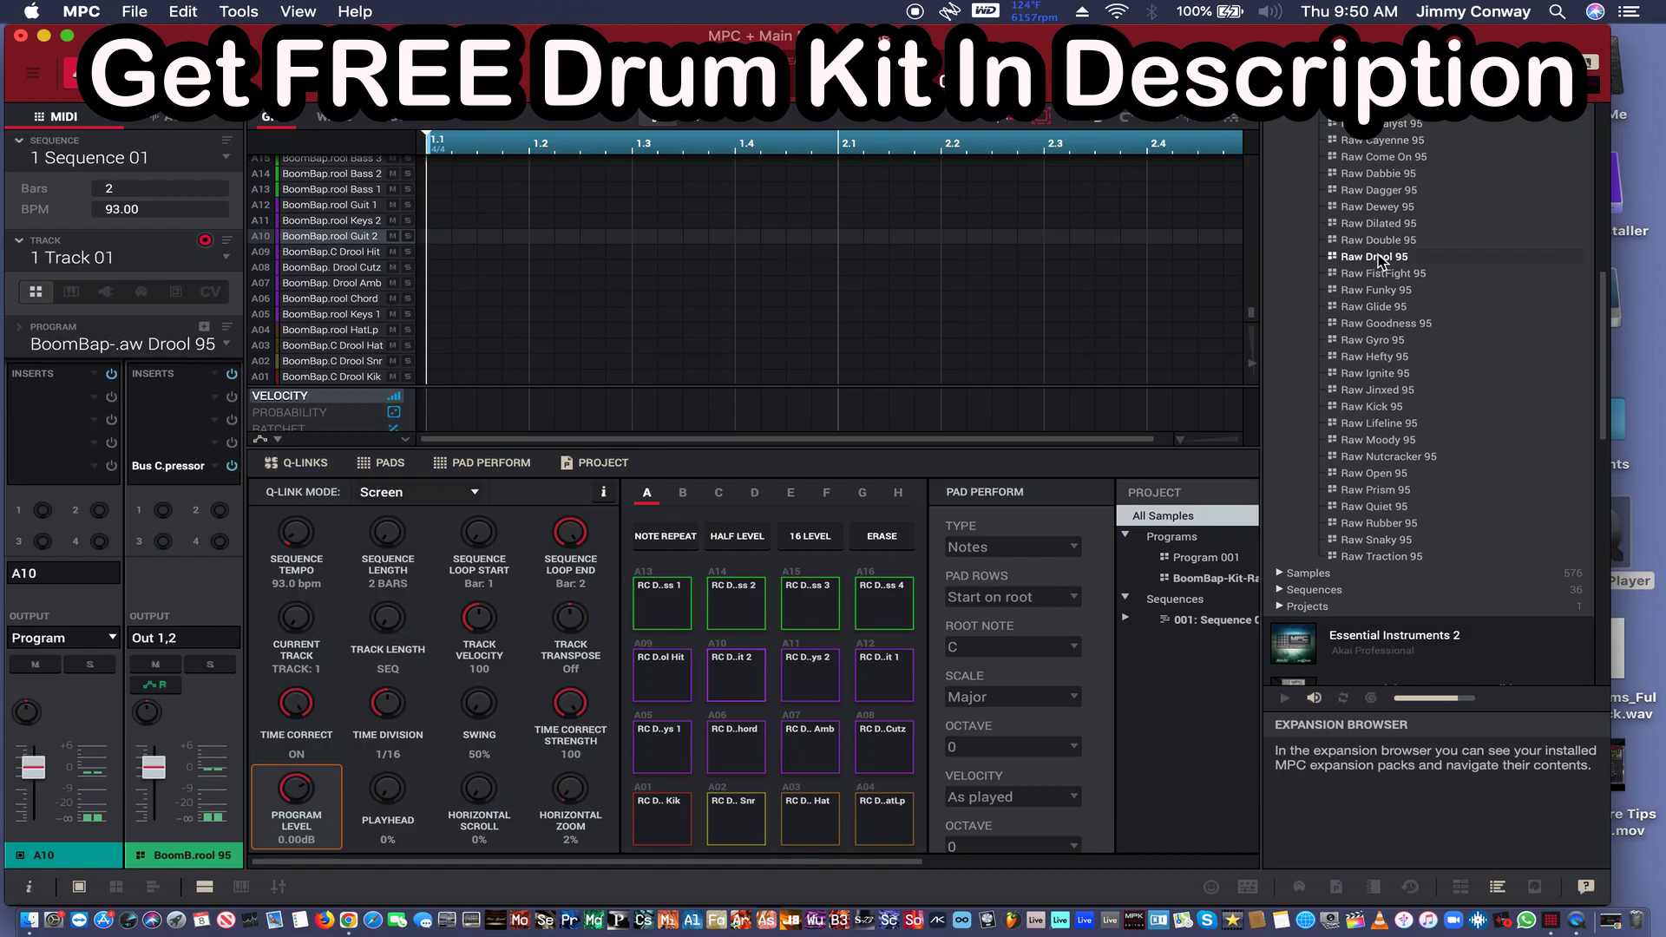
key(e)
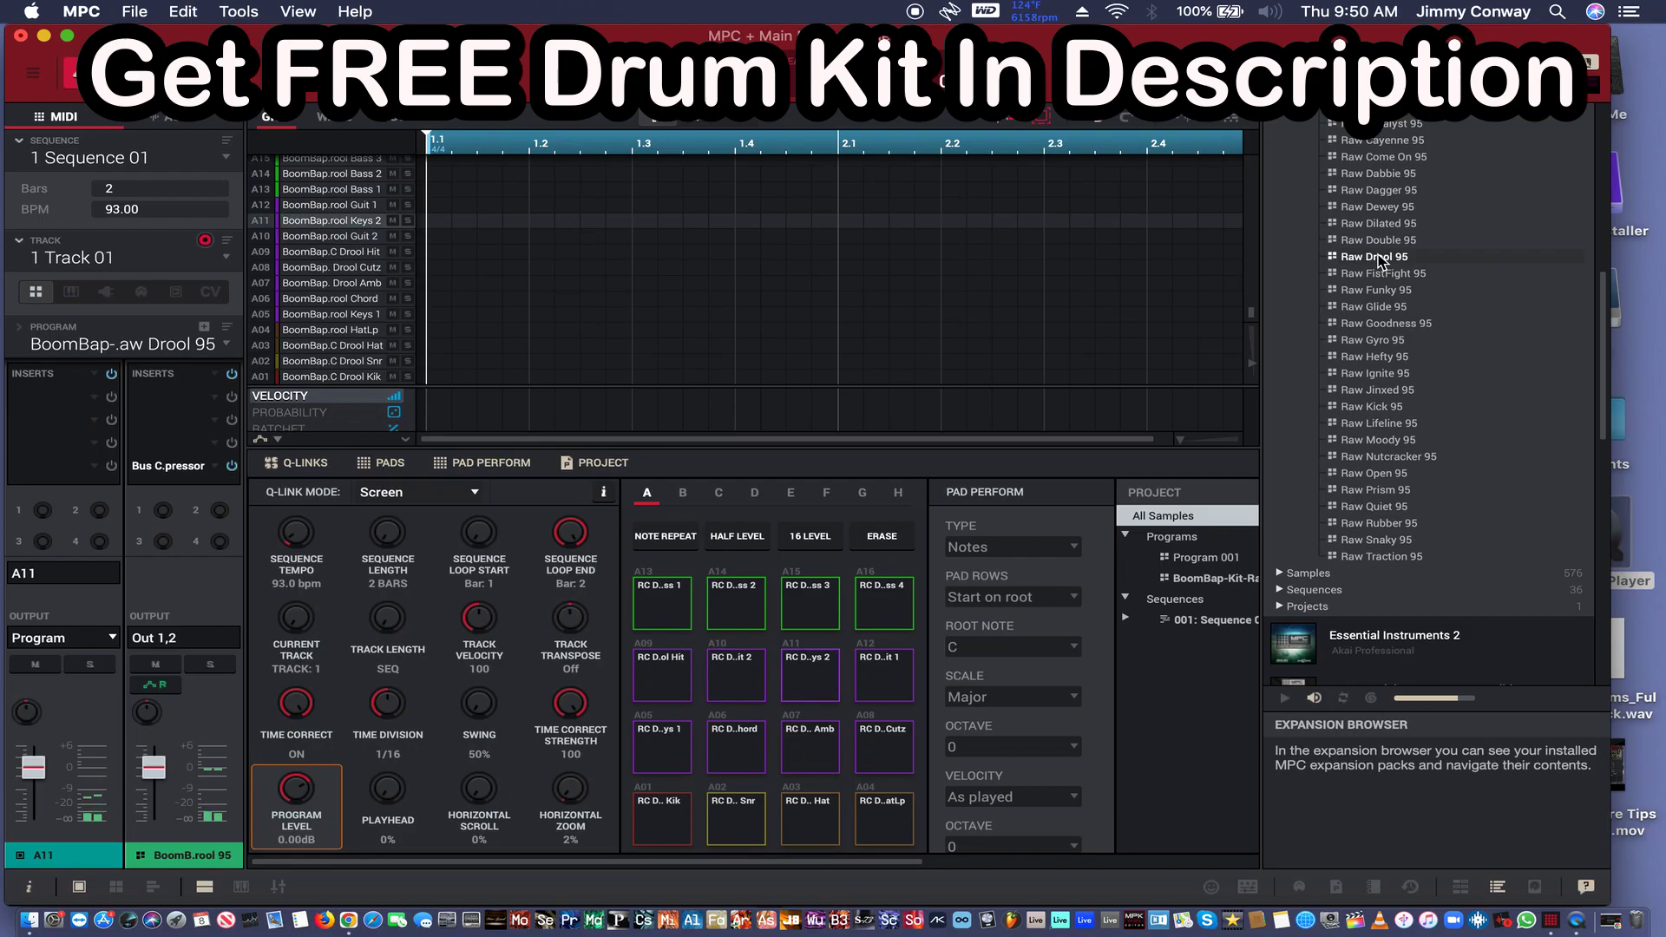
key(r)
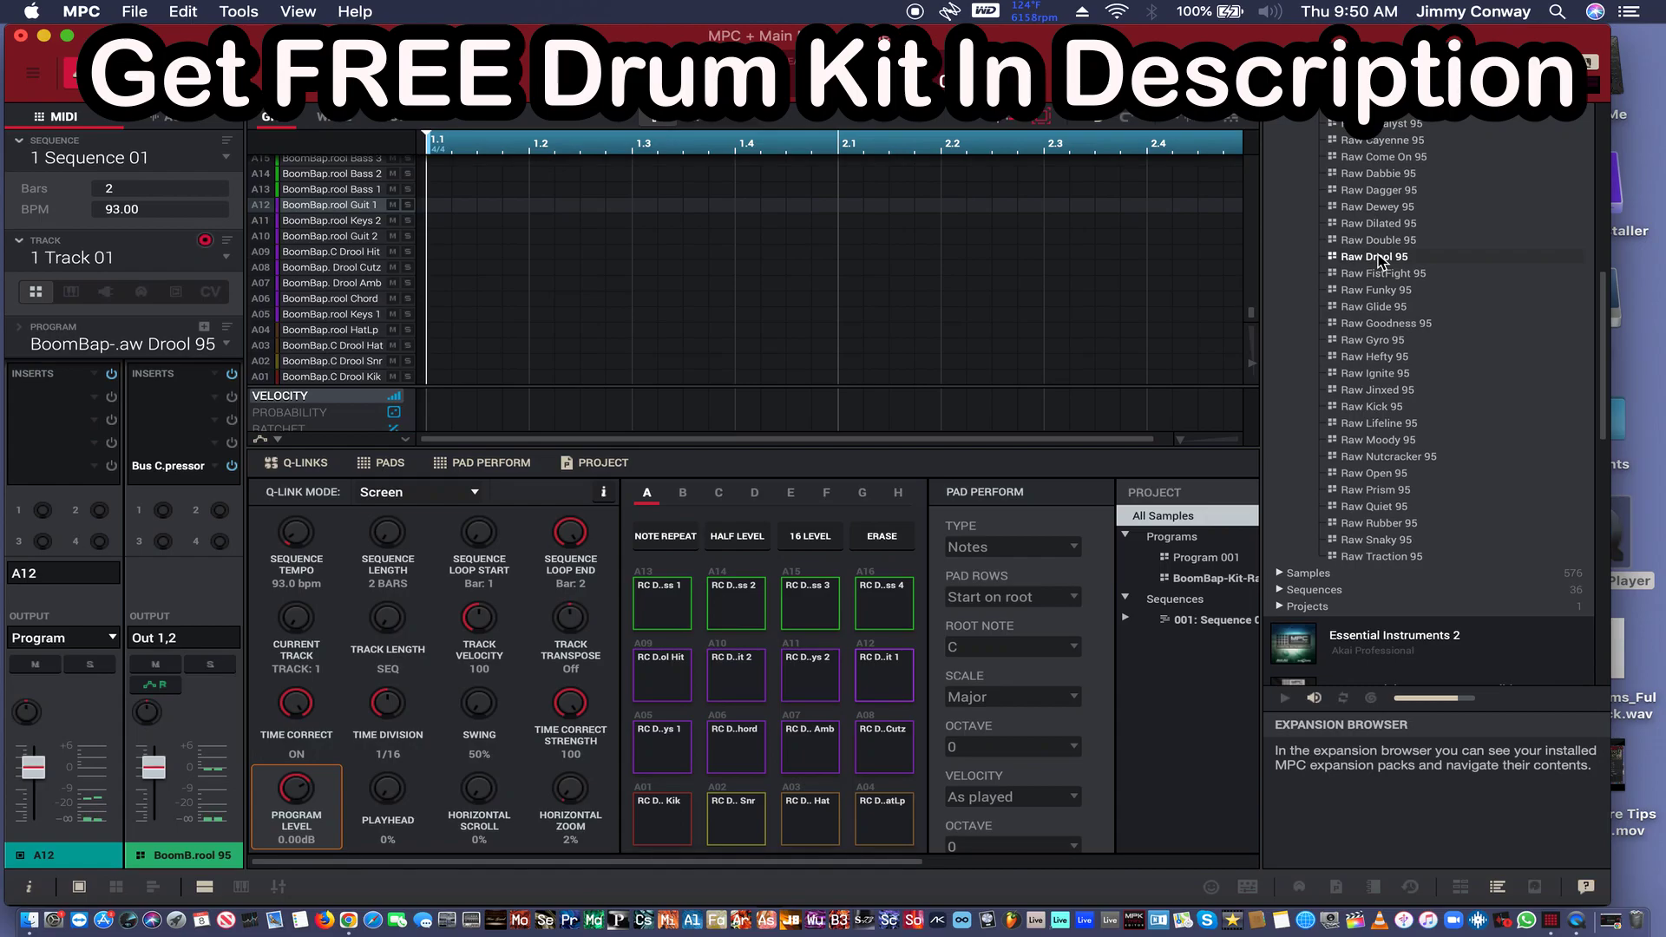
key(d)
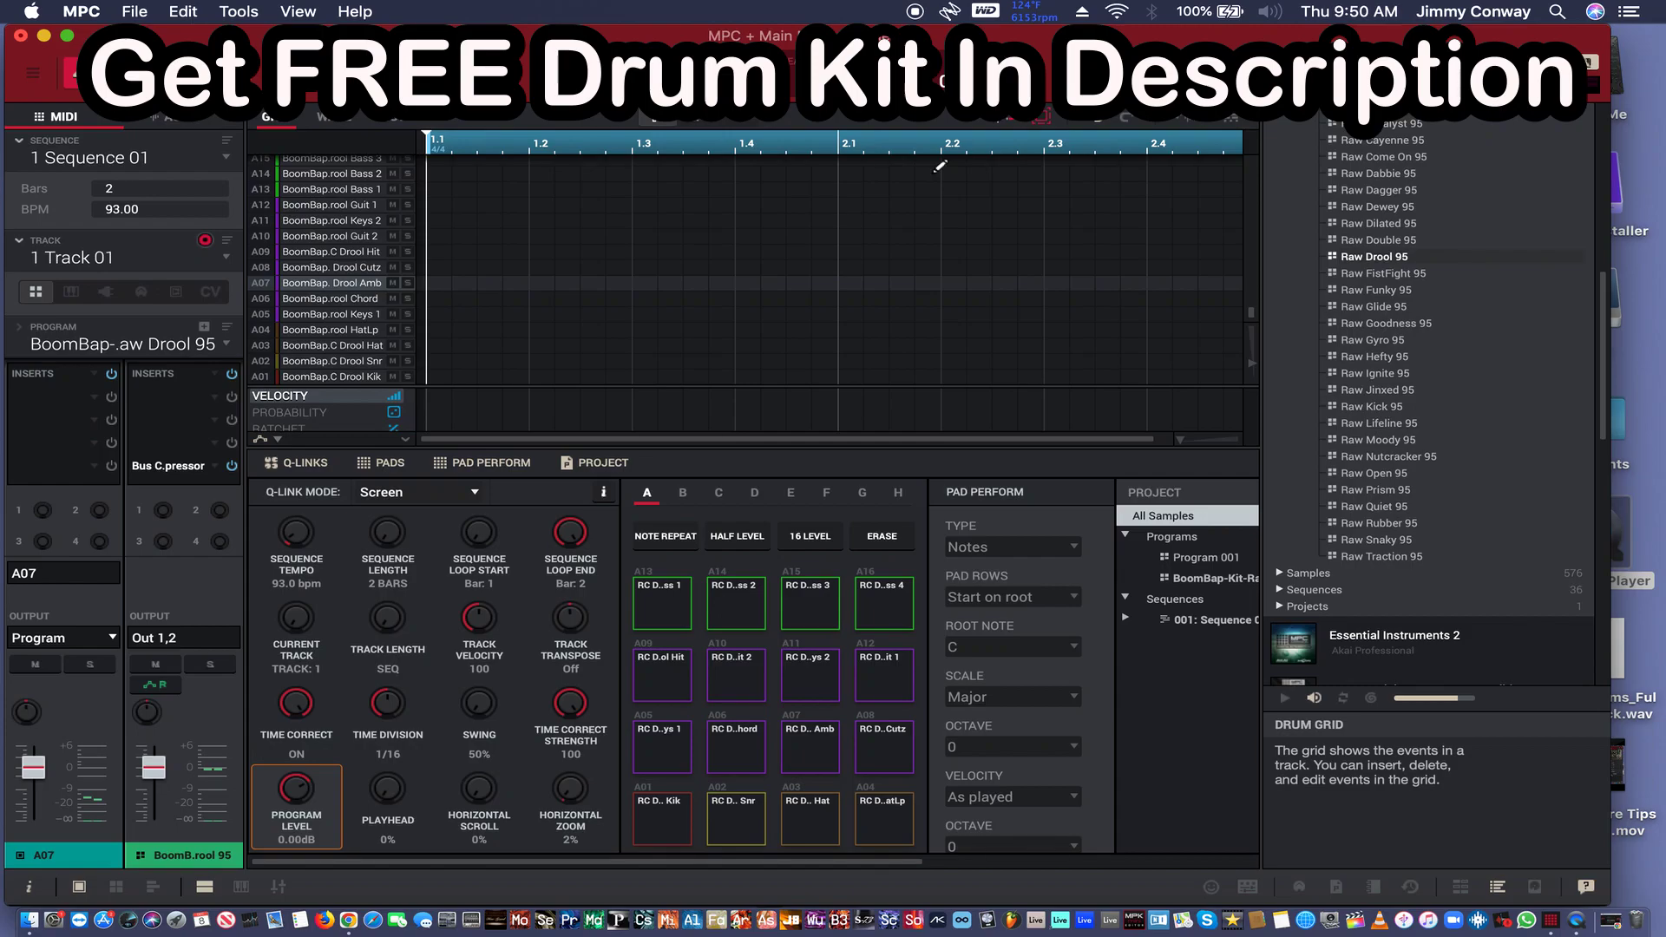
- Place a Drool Amb note at step 1 of A07, stretch it to the end of bar 2, and play it
click(447, 280)
mouse_move(463, 287)
mouse_down()
mouse_move(1260, 319)
mouse_move(1171, 299)
mouse_move(1245, 310)
mouse_move(1187, 294)
mouse_move(1225, 288)
mouse_up()
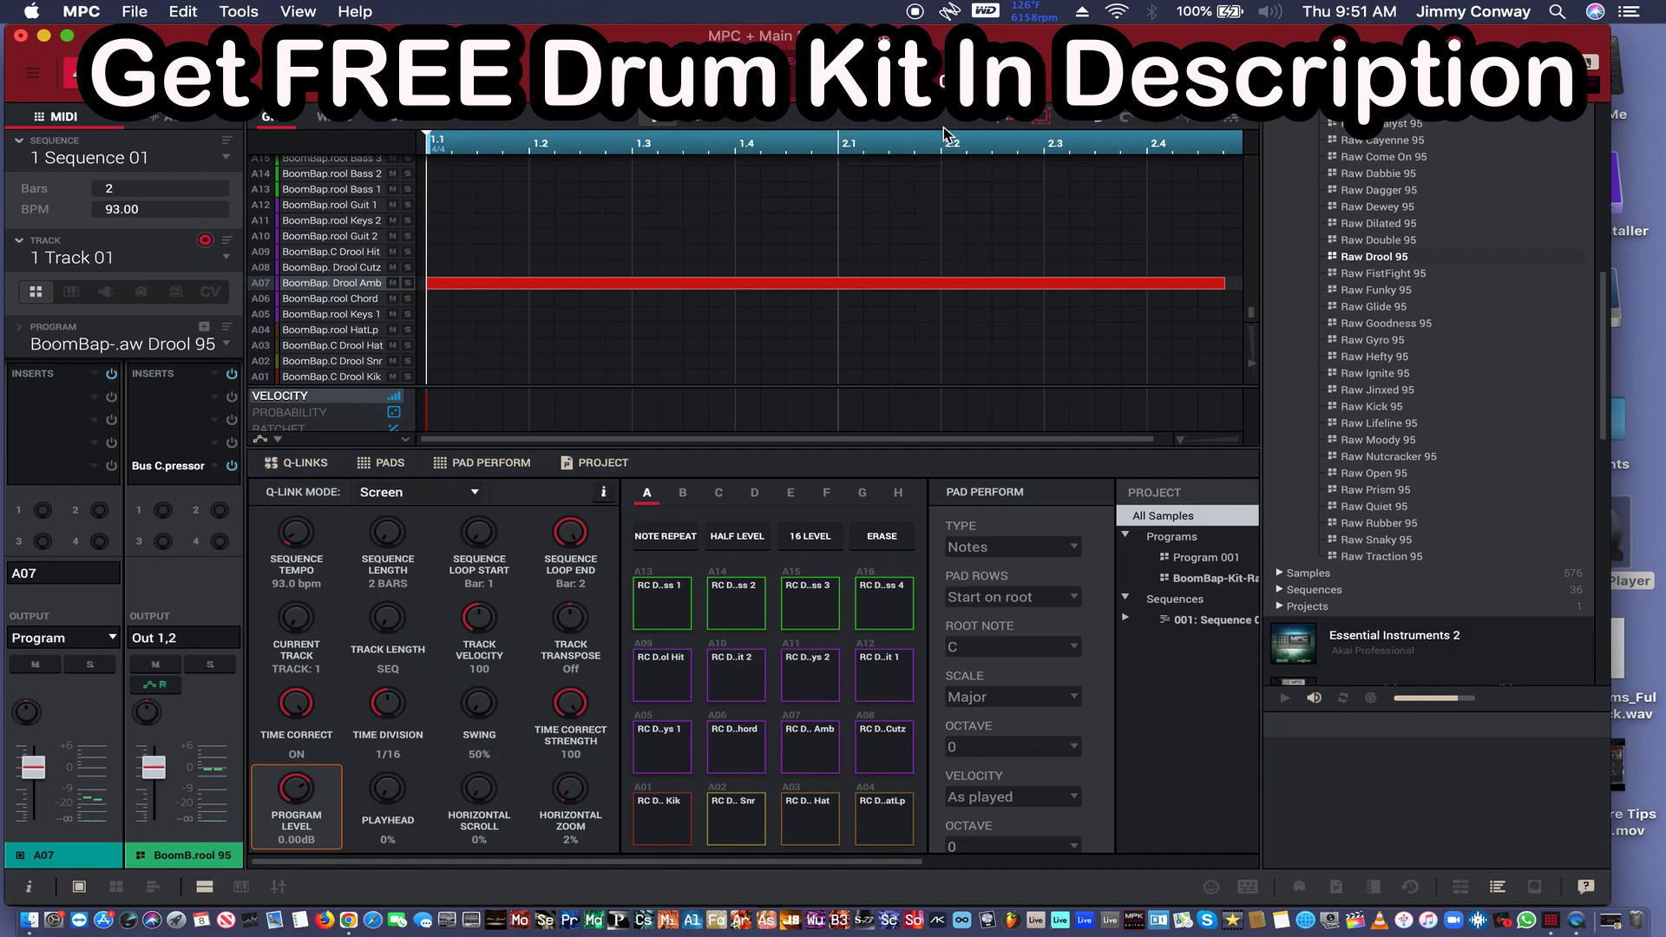
key(space)
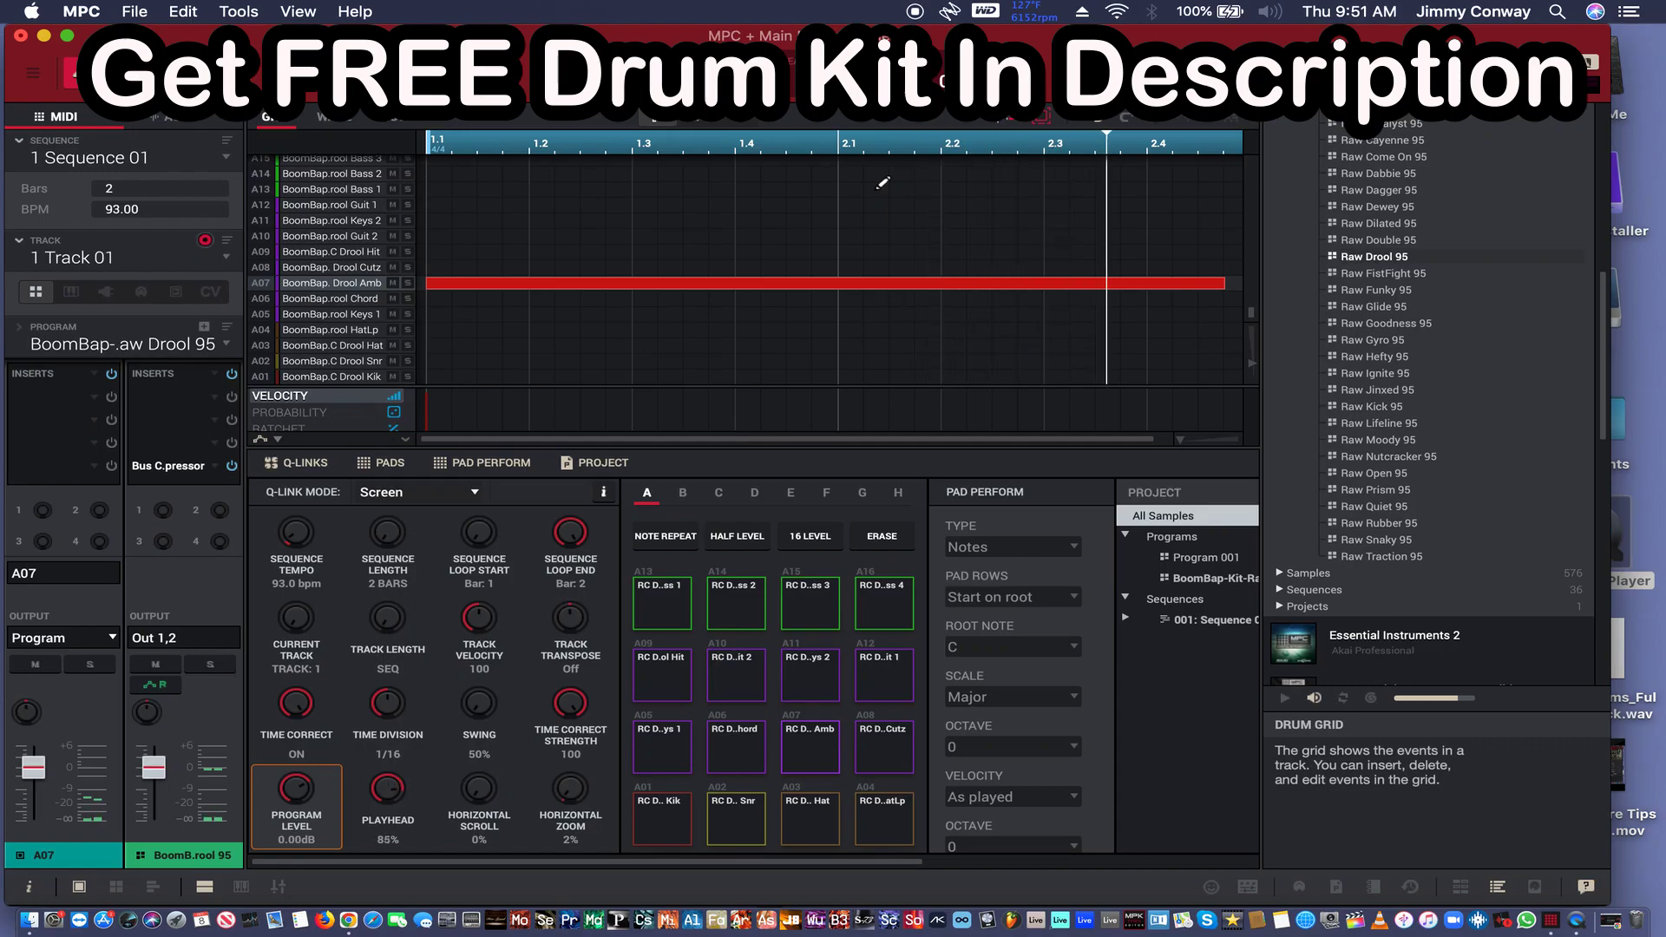
scroll(882, 182, up, 2)
scroll(883, 182, up, 2)
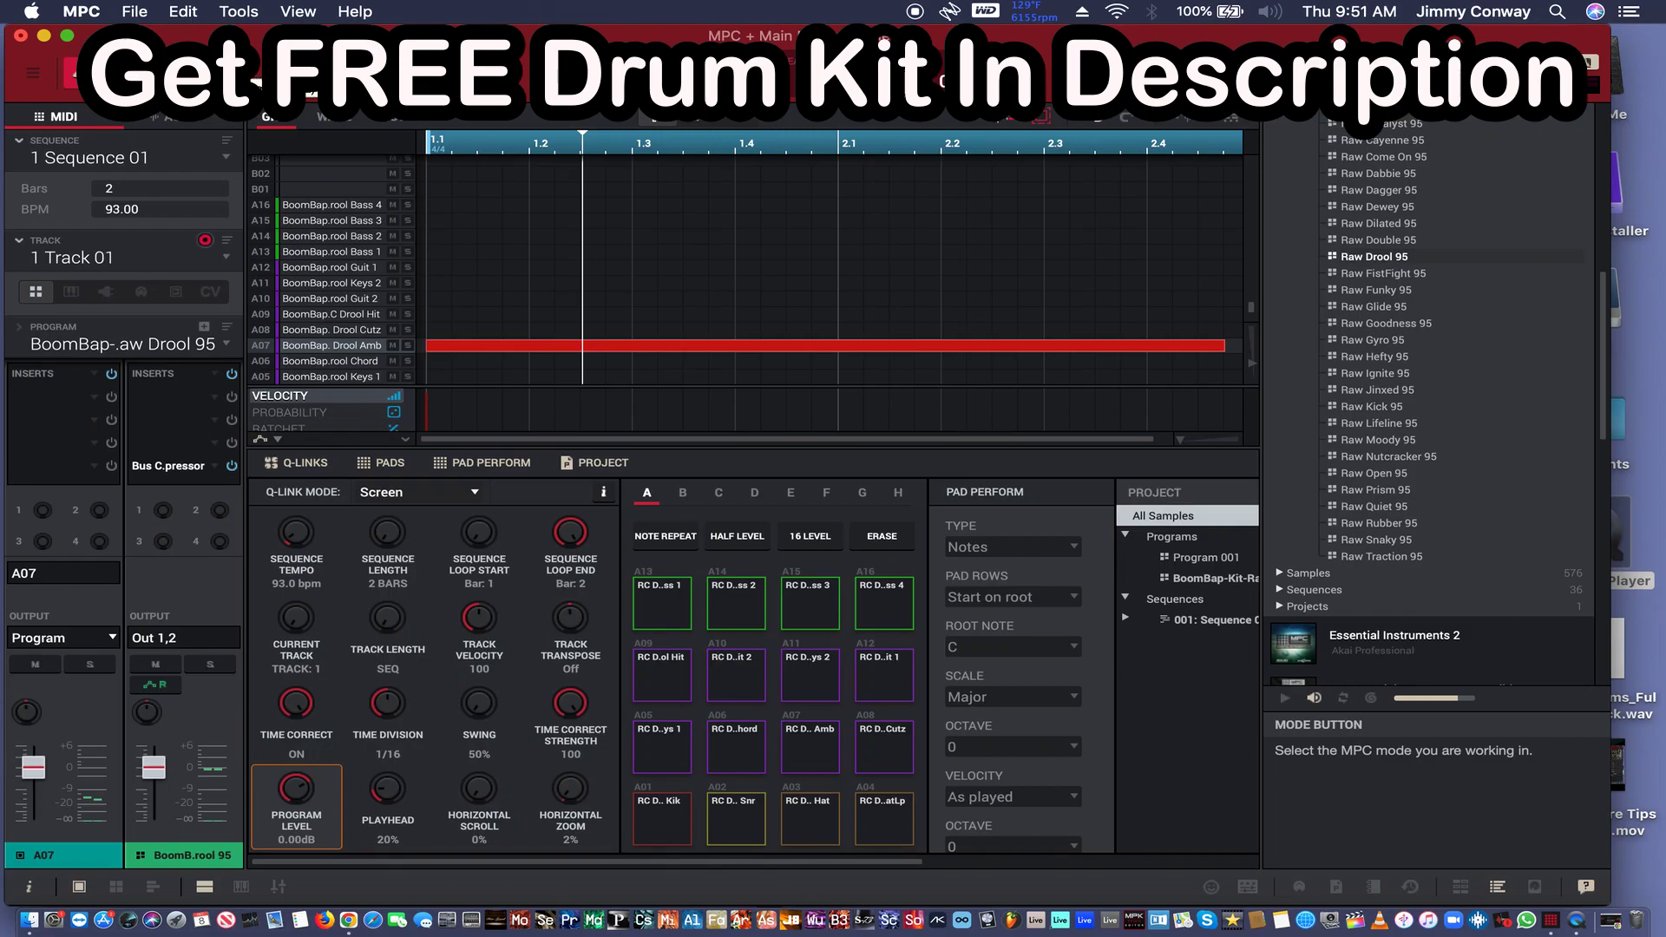
- Open the Program Editor and scroll the lower panel right to the Filter and LFO sections
click(311, 96)
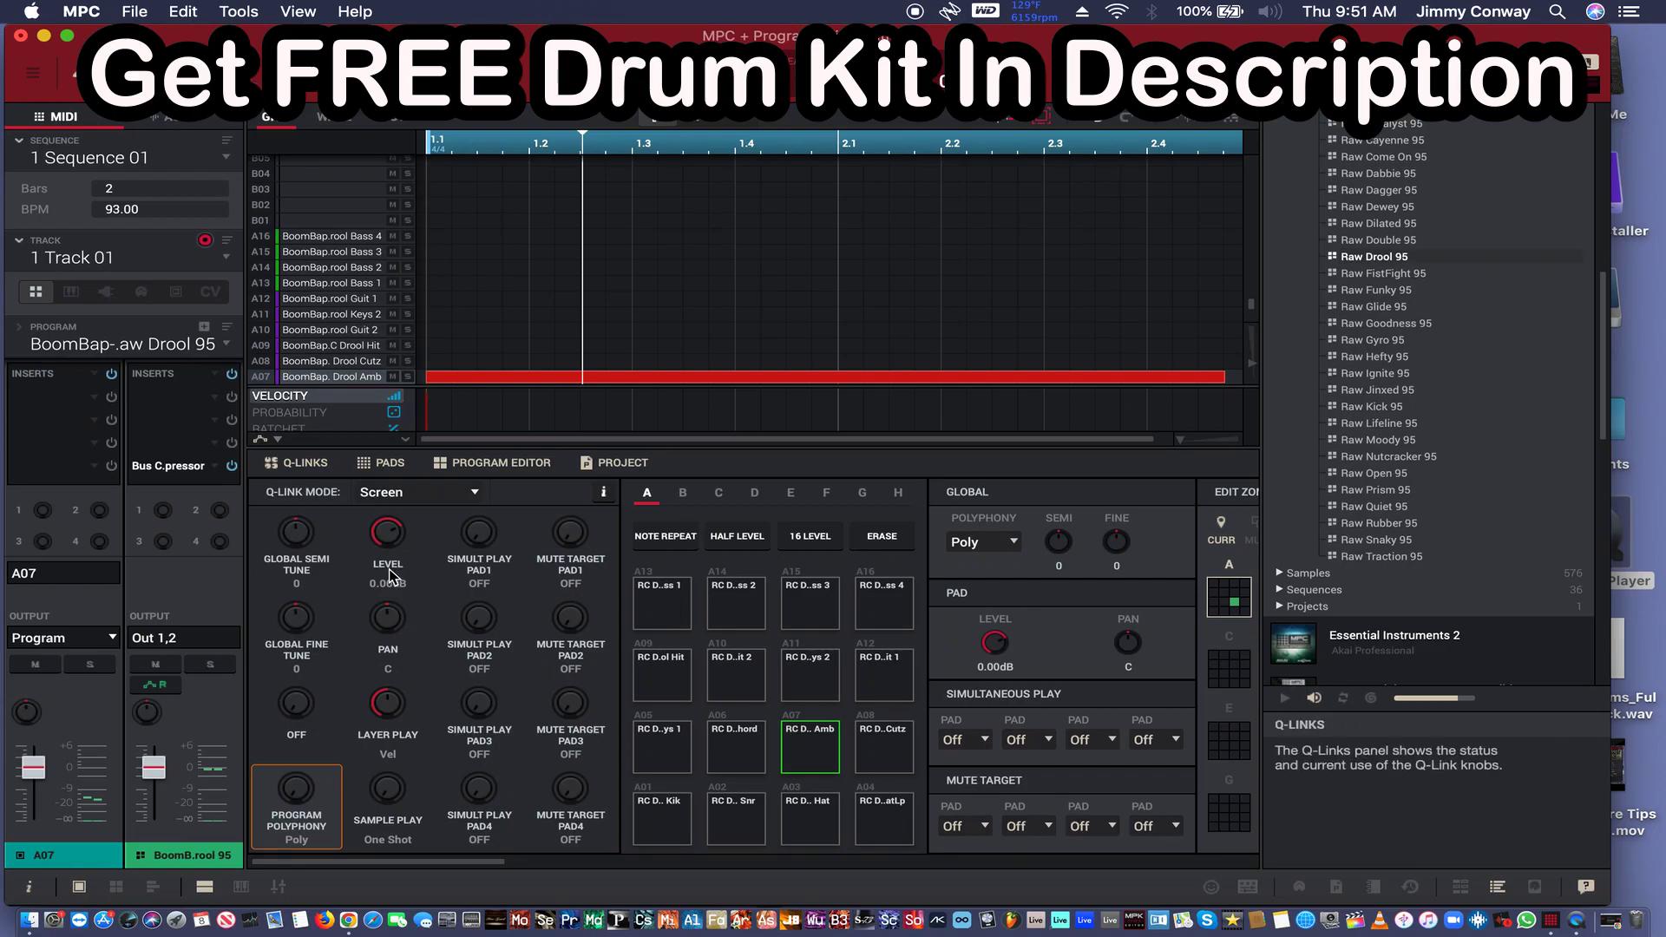
scroll(434, 659, right, 3)
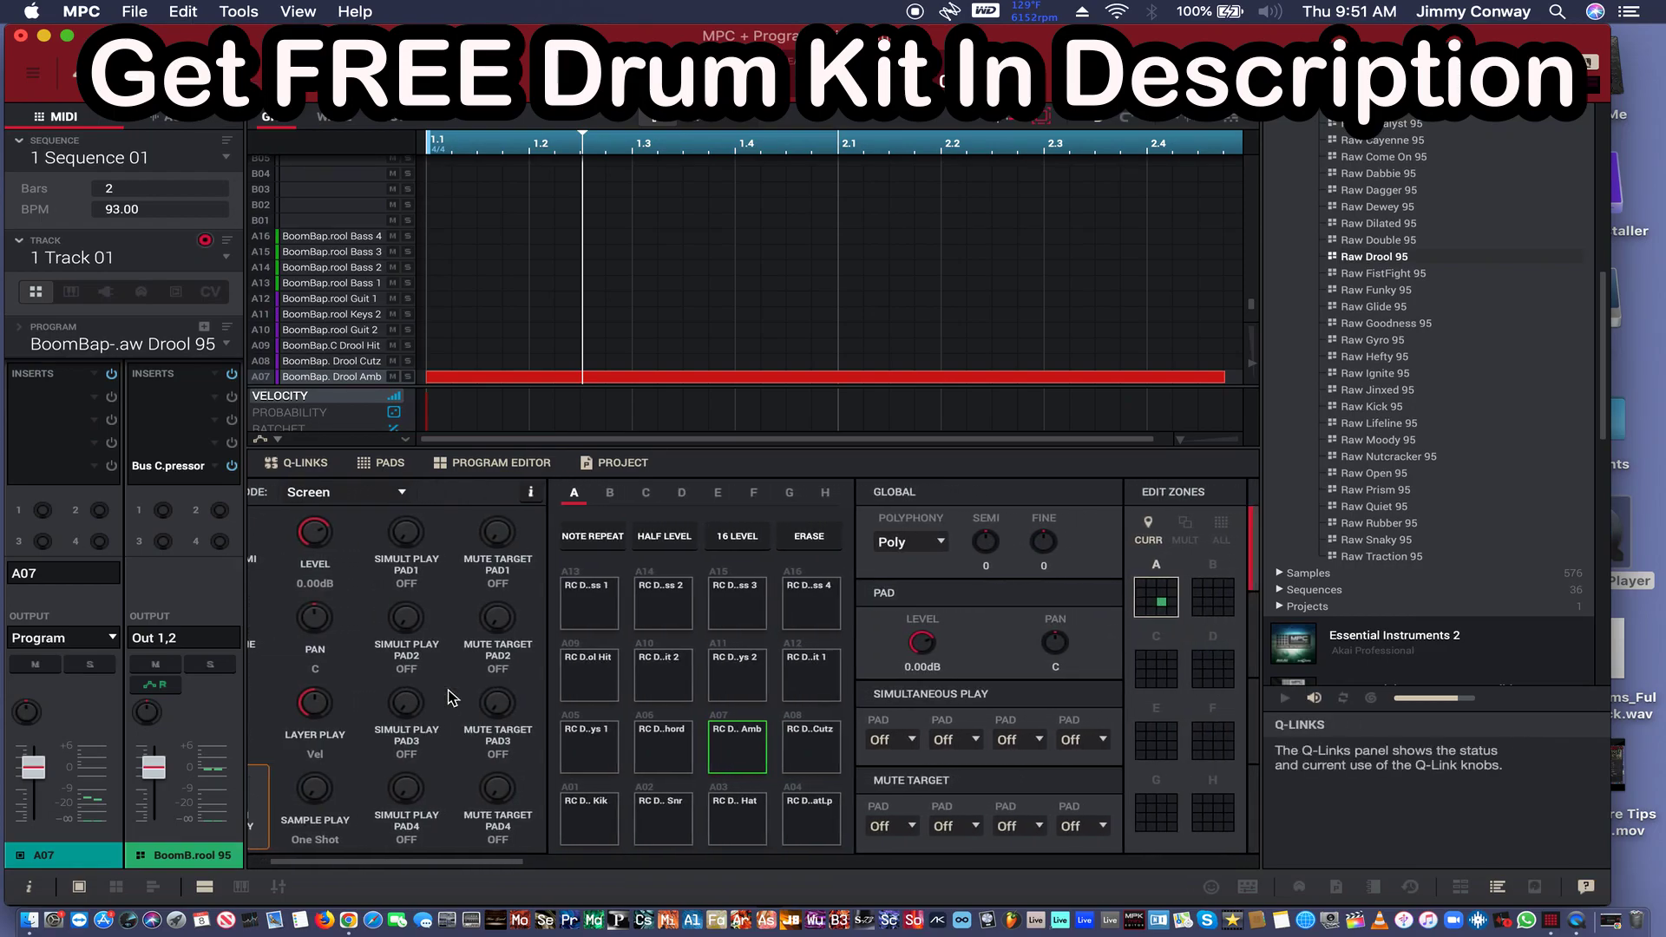
scroll(450, 697, right, 10)
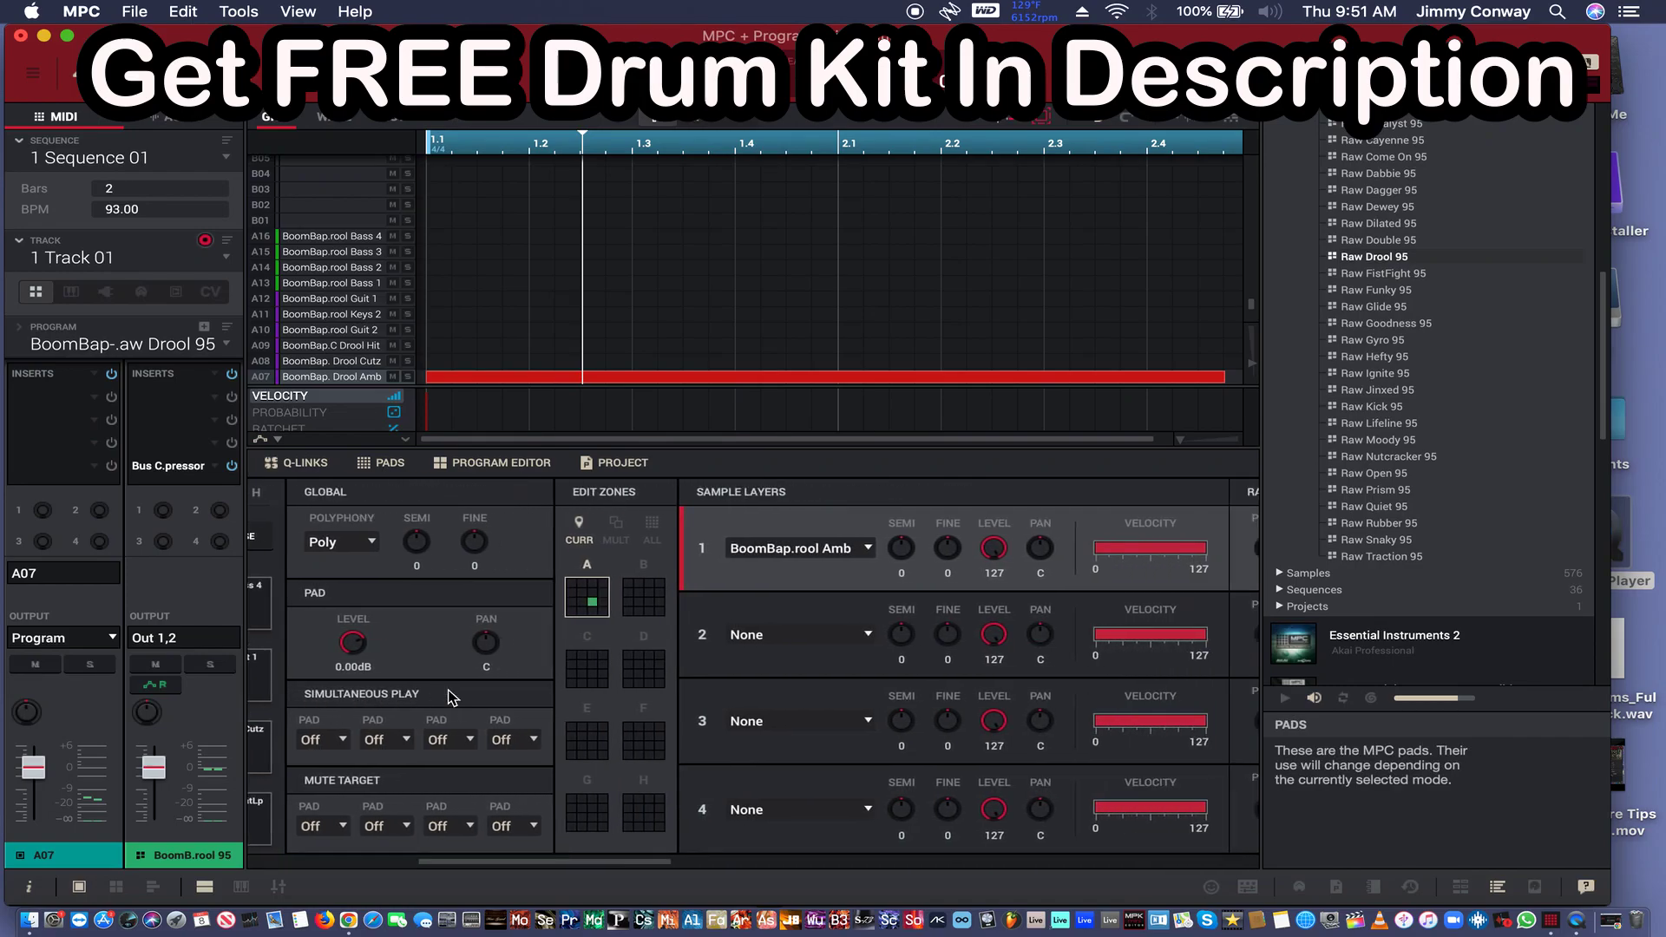
scroll(449, 694, right, 8)
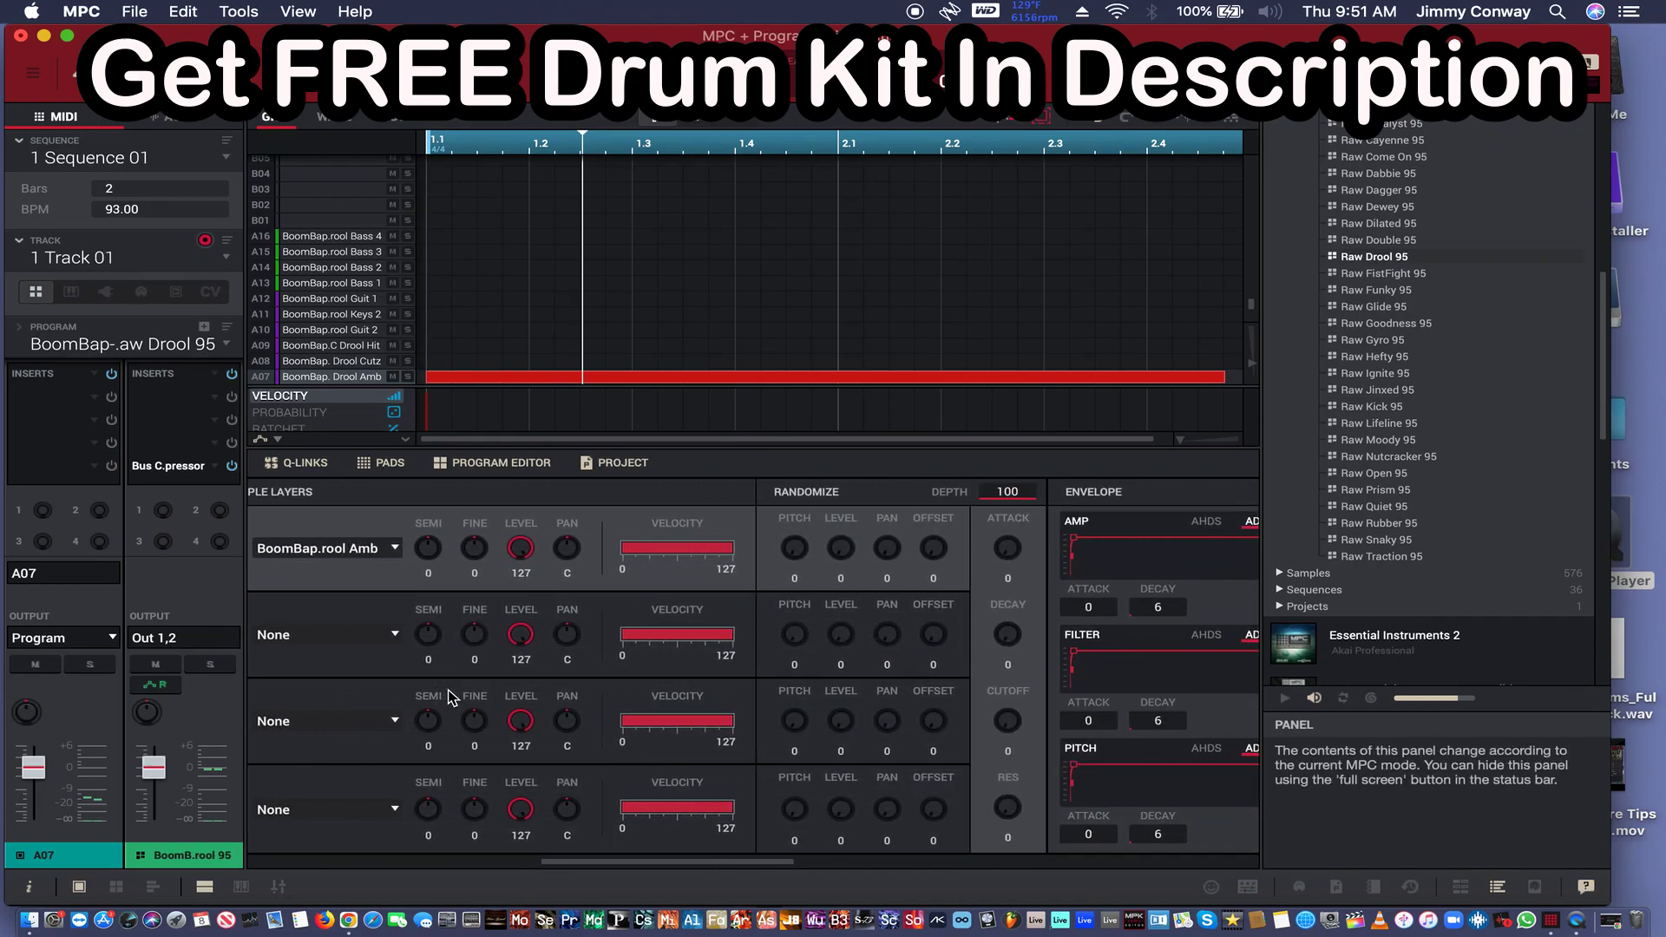
scroll(449, 694, right, 6)
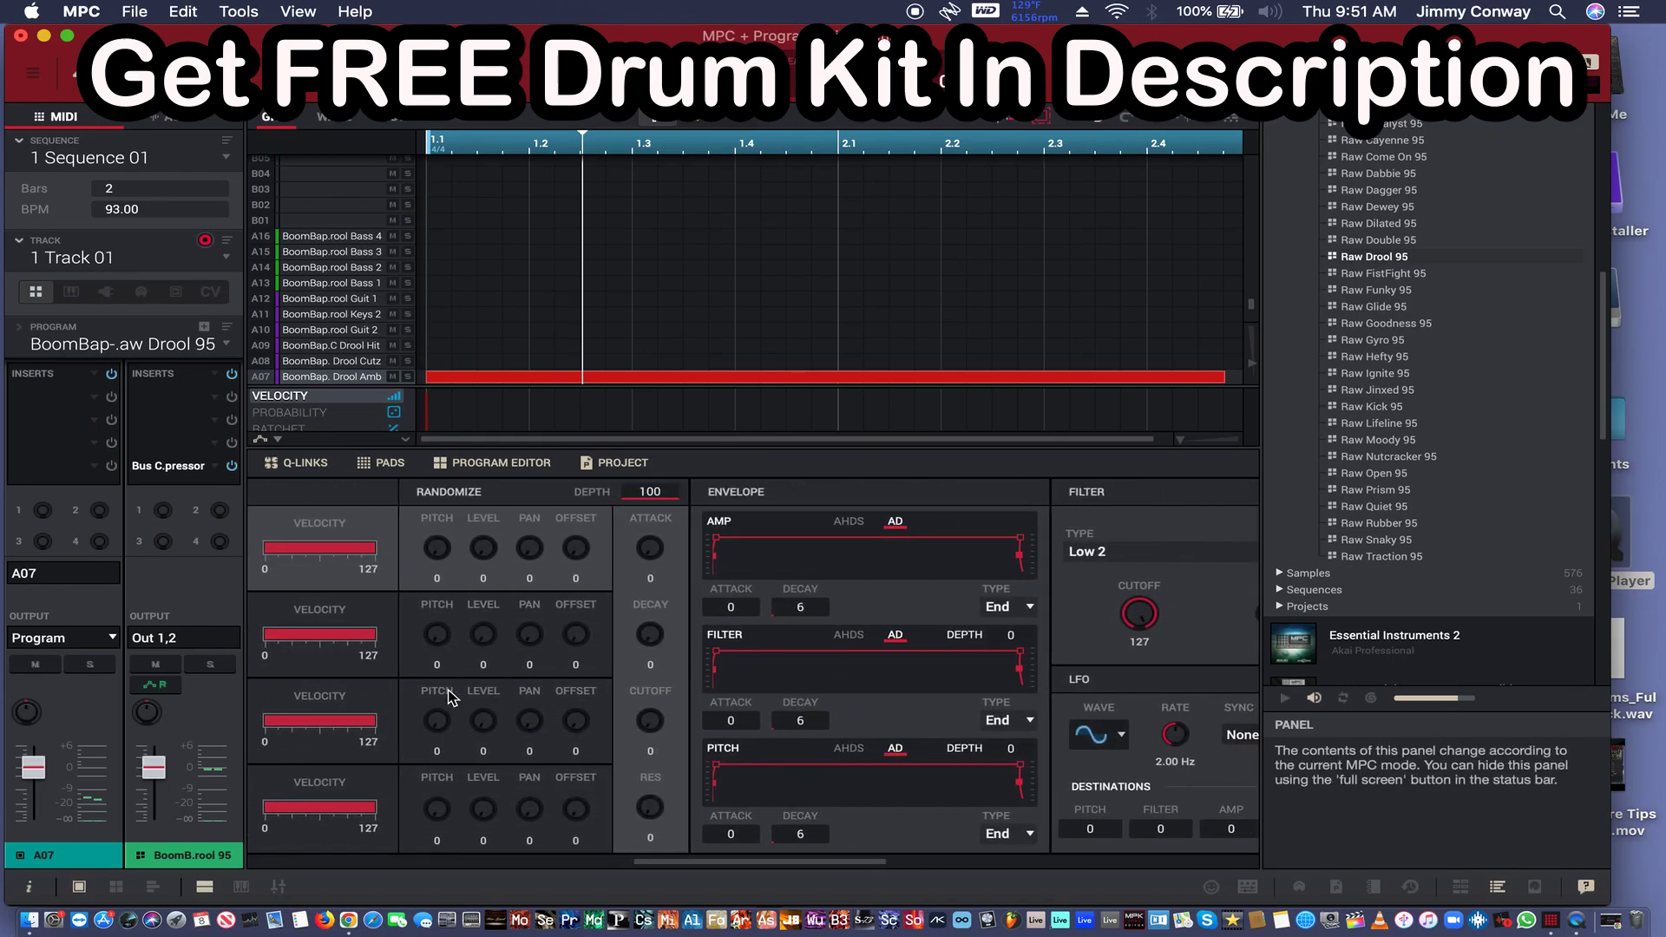
scroll(450, 697, right, 5)
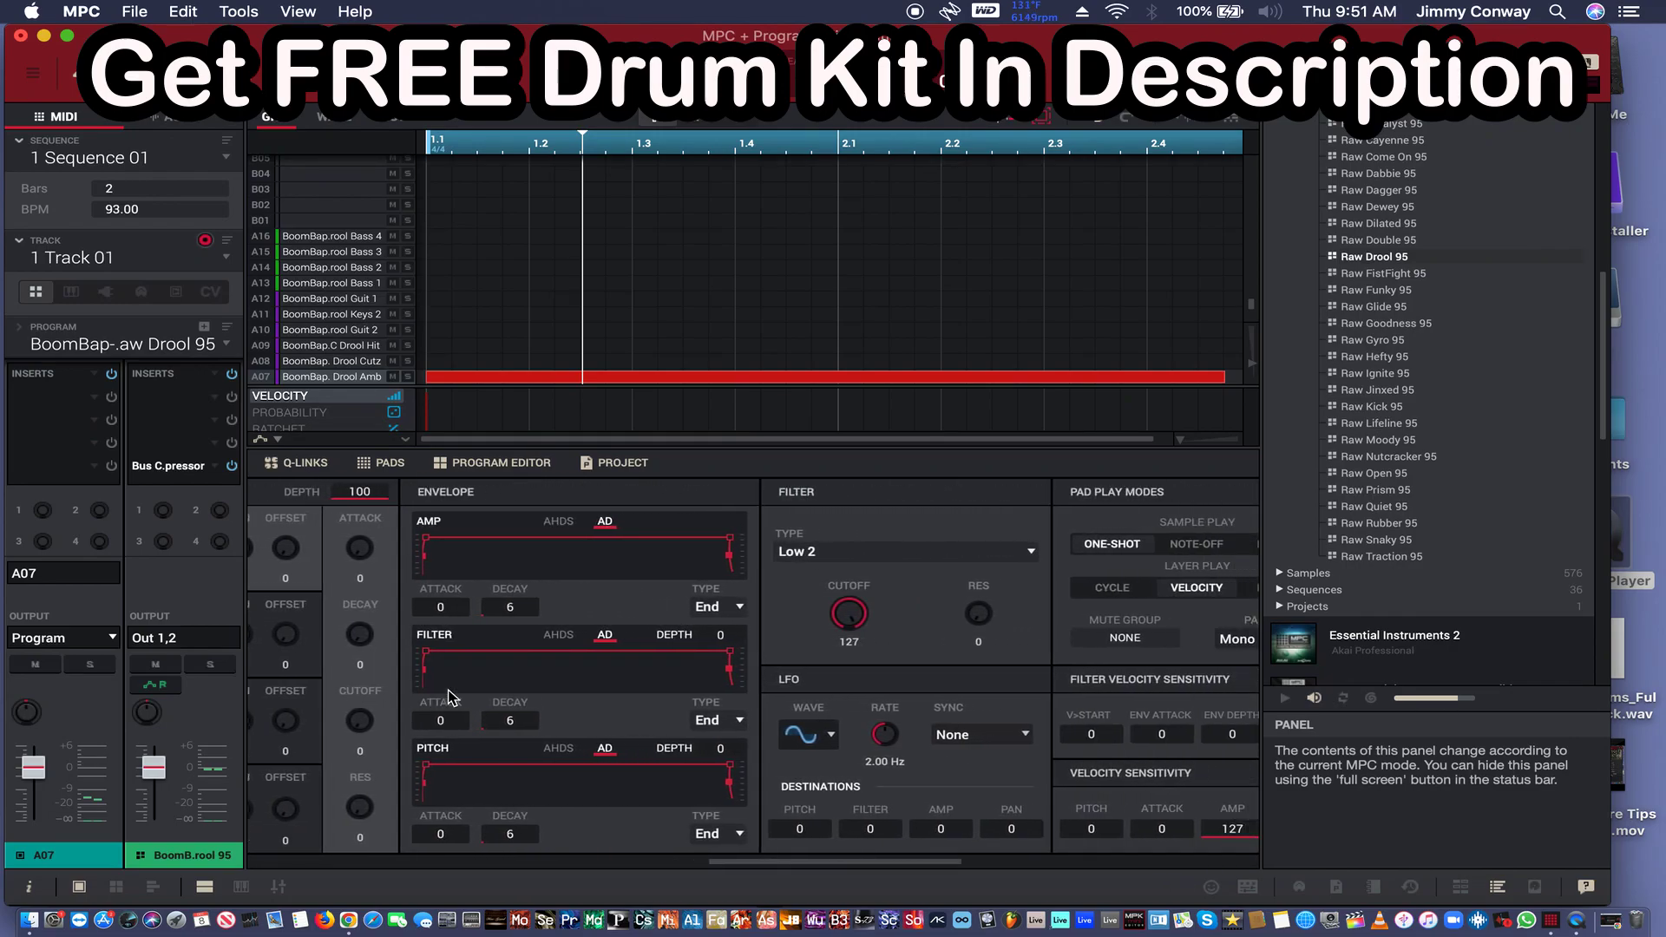
scroll(449, 694, right, 3)
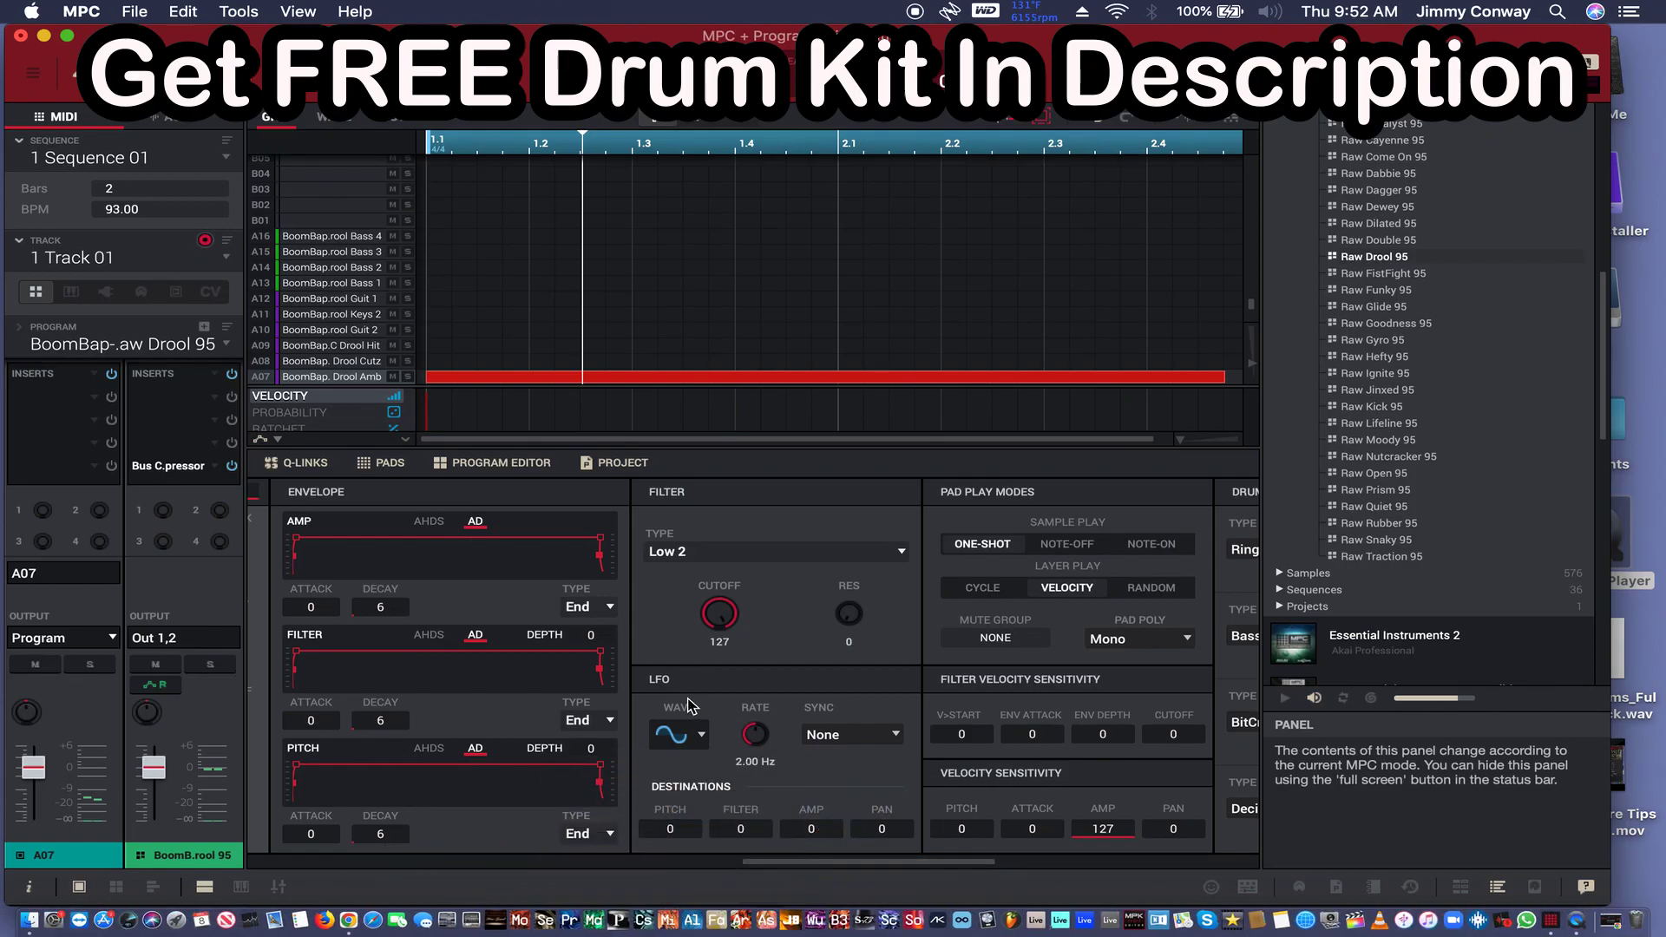
- Keep the LFO on Sine, sync it to Half Note, and raise its rate to about 12.62 Hz
click(691, 743)
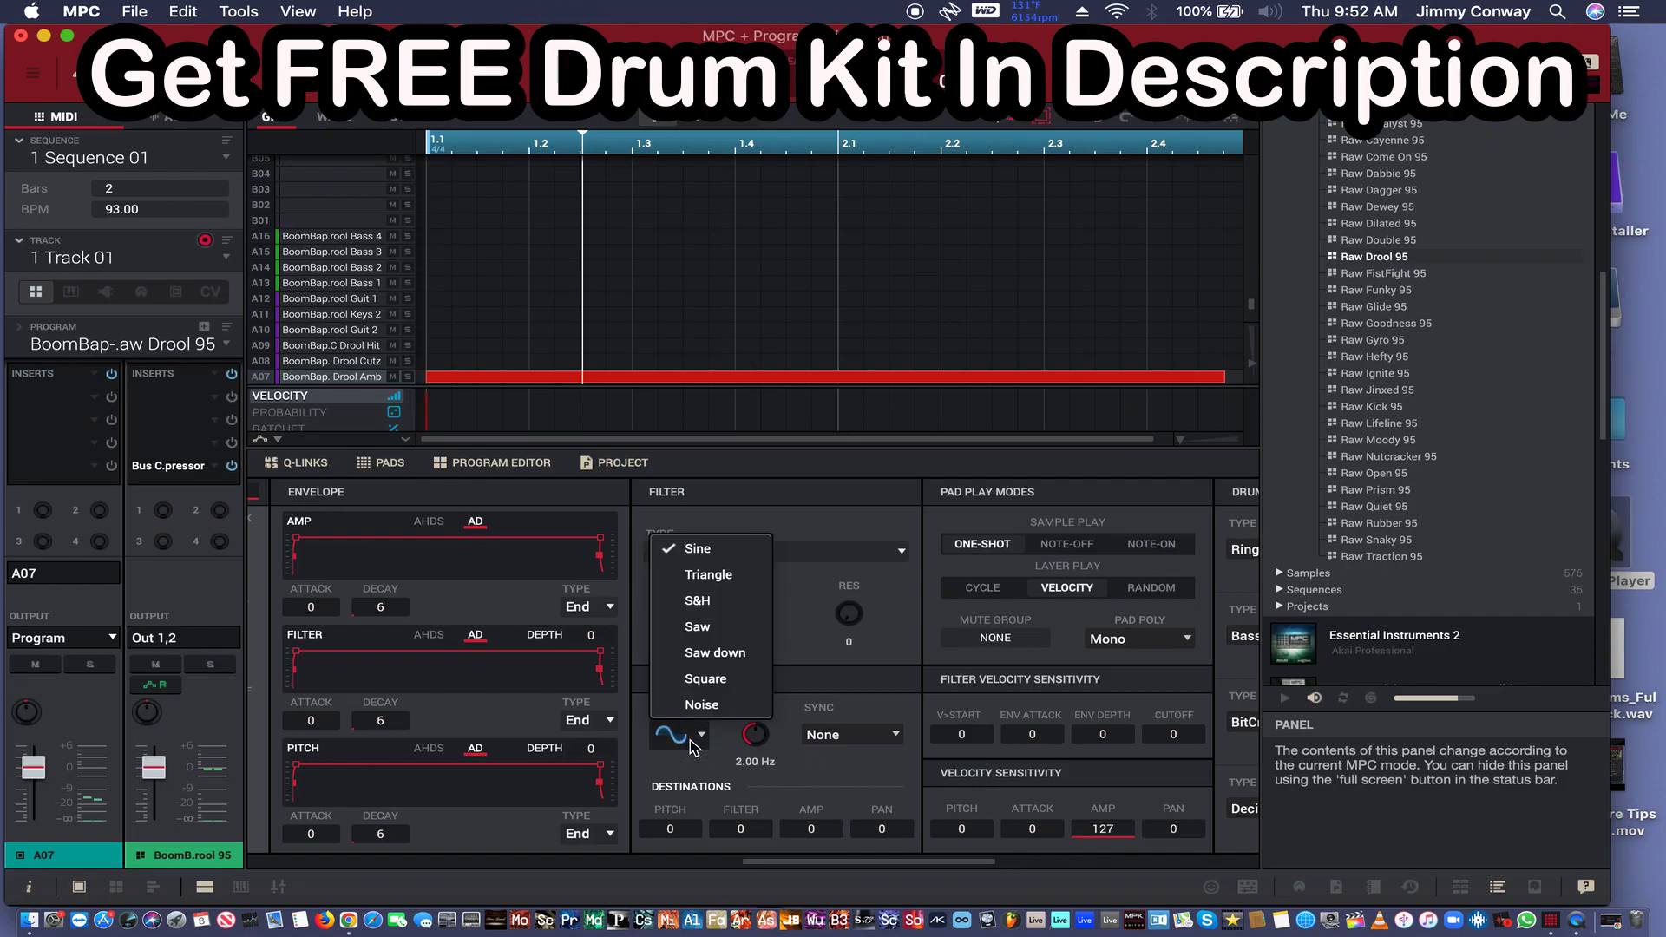
click(691, 743)
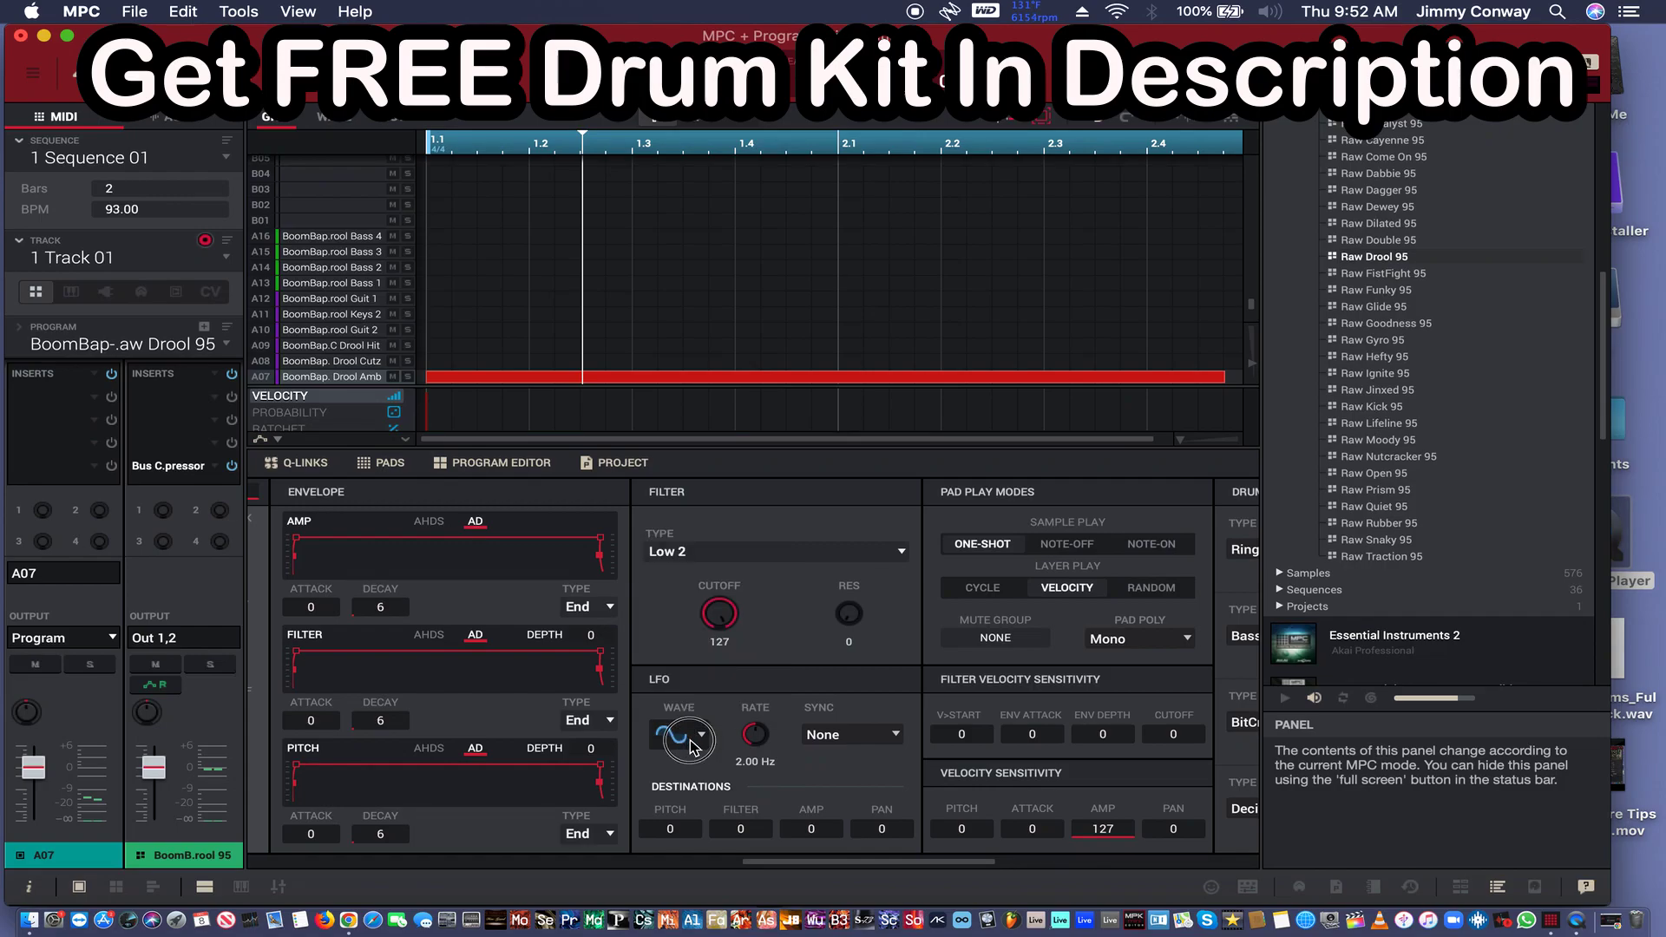
click(830, 737)
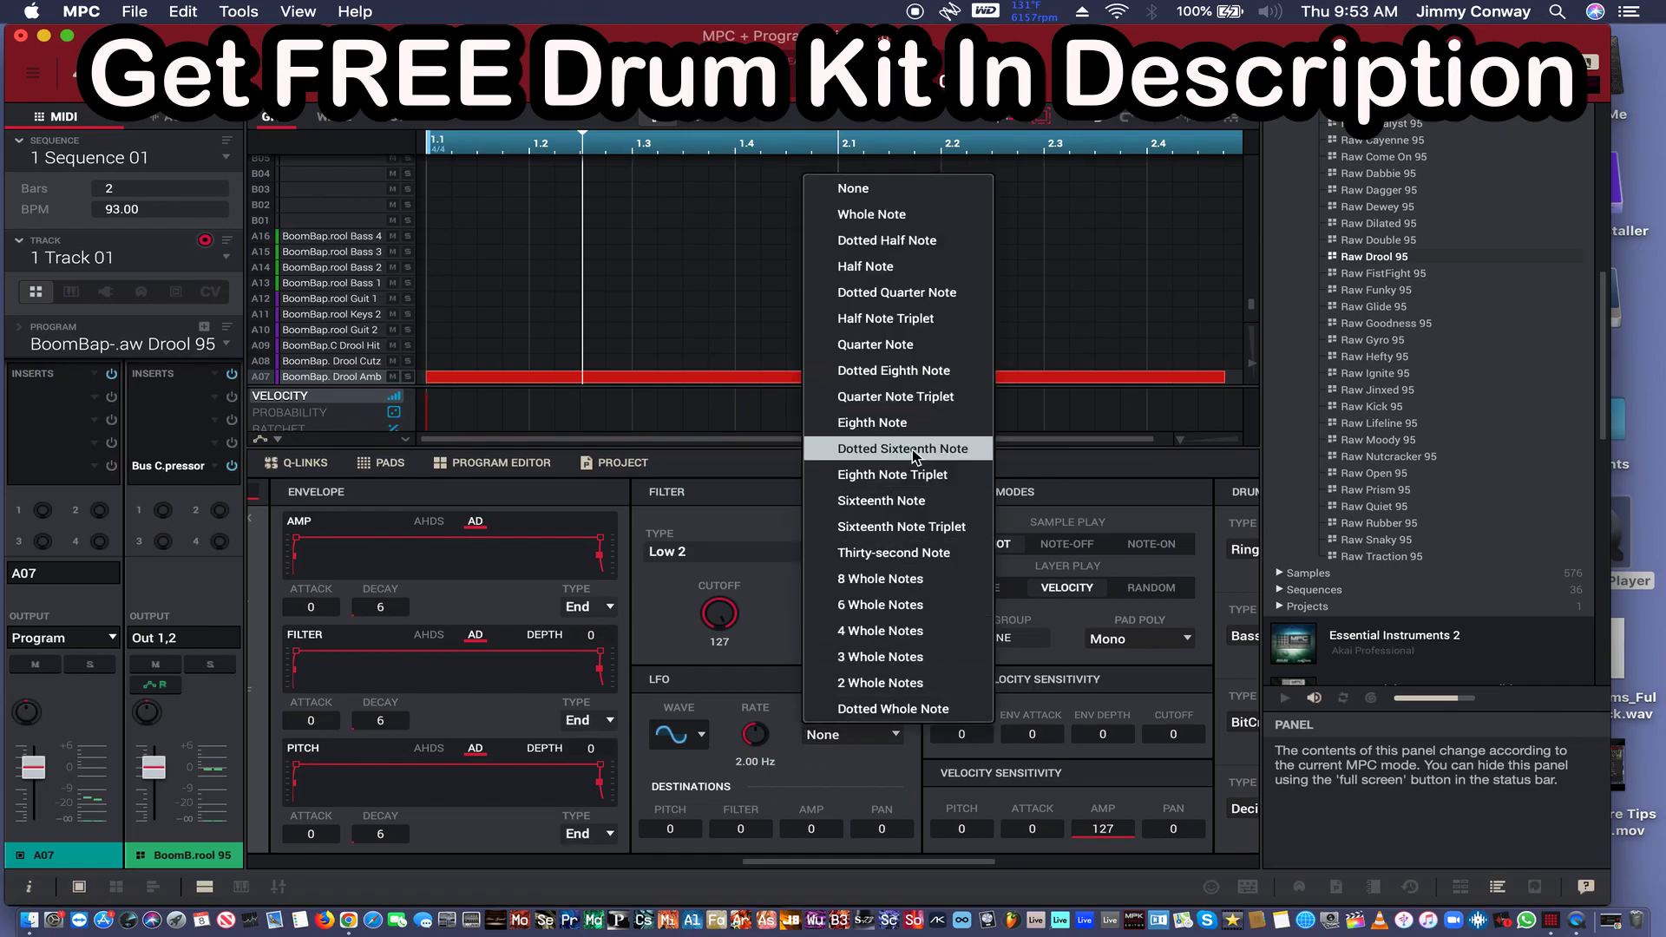
click(911, 268)
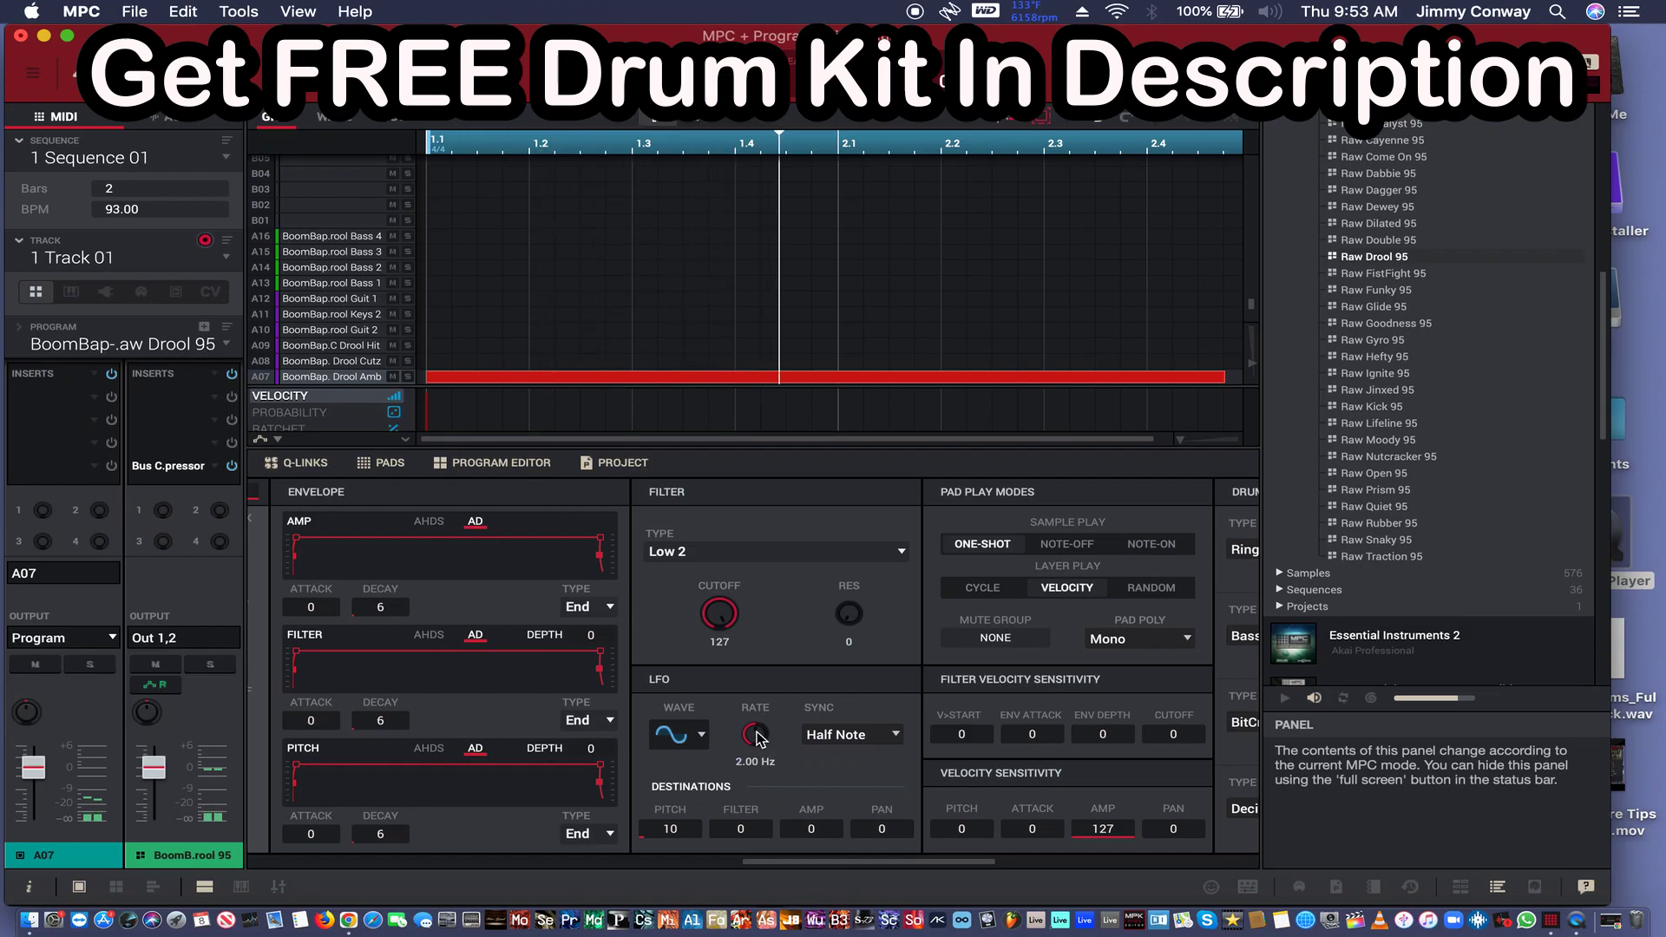
drag(757, 739, 738, 675)
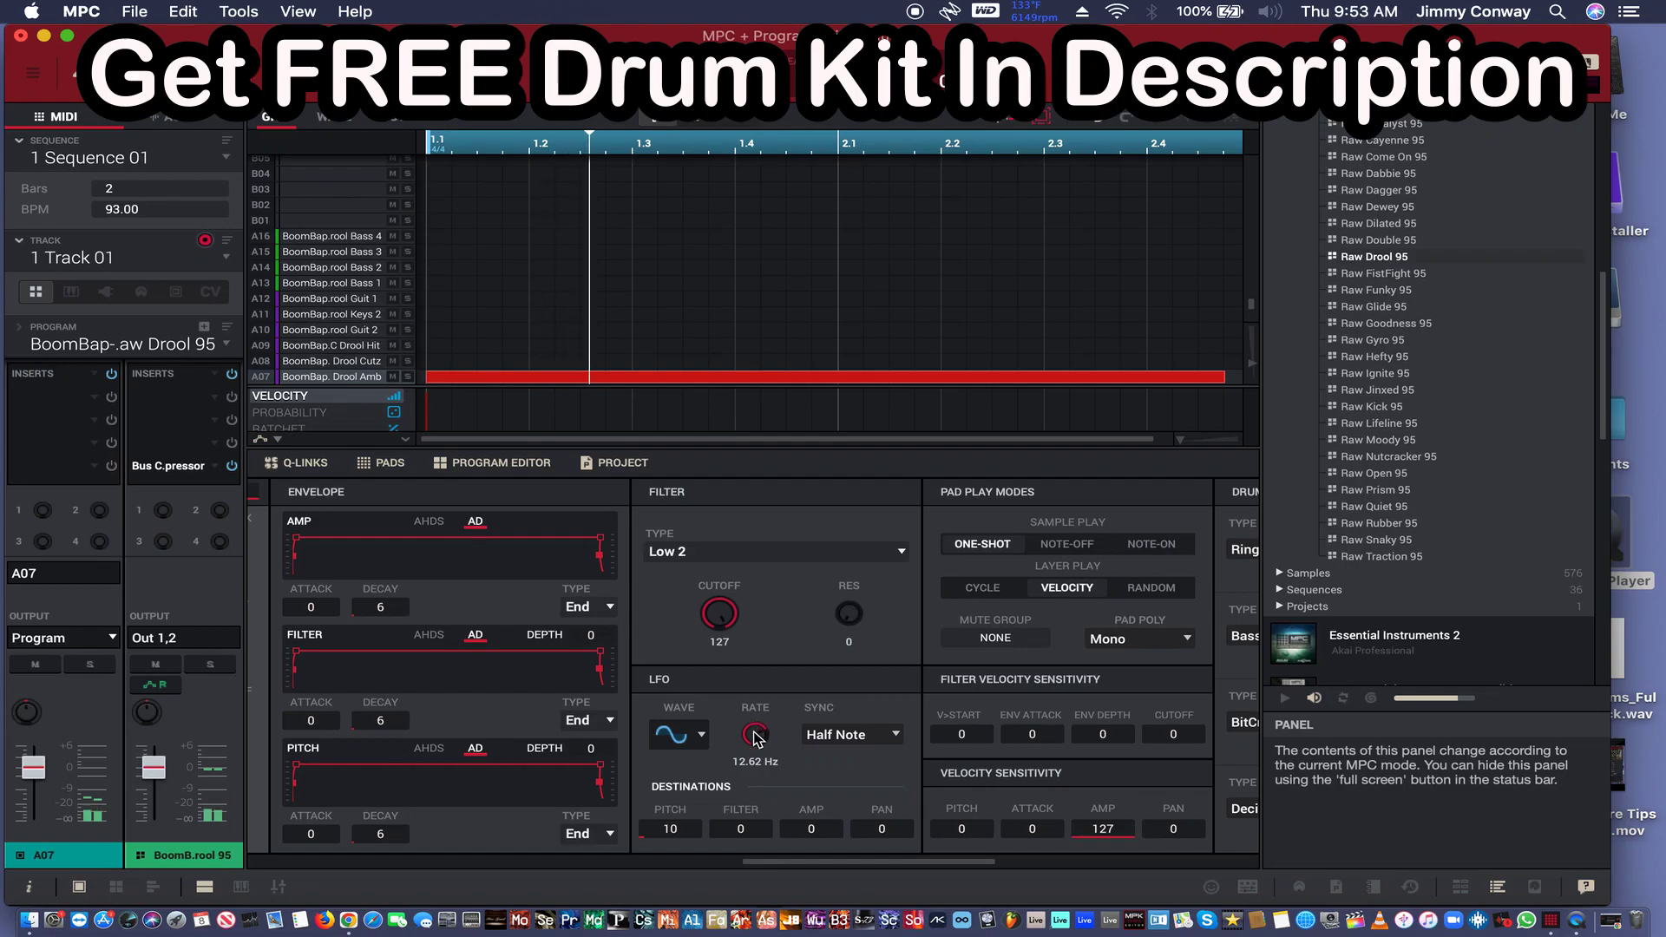
- Set LFO Sync to None and bring the rate down to 0.26 Hz
click(815, 739)
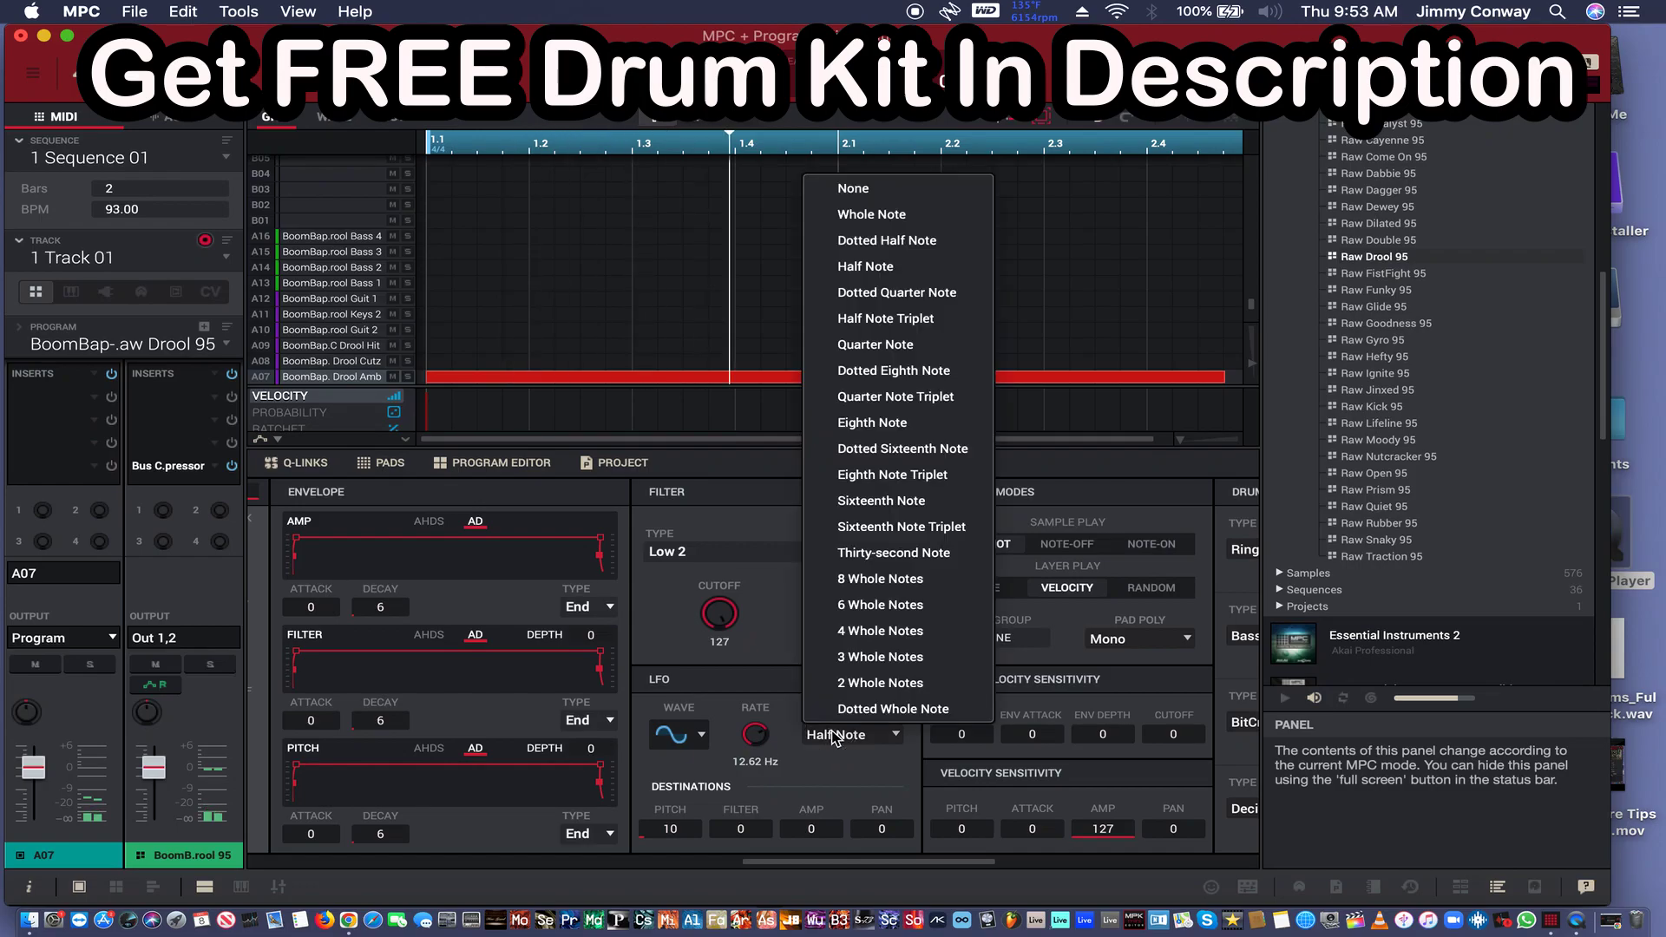
click(911, 188)
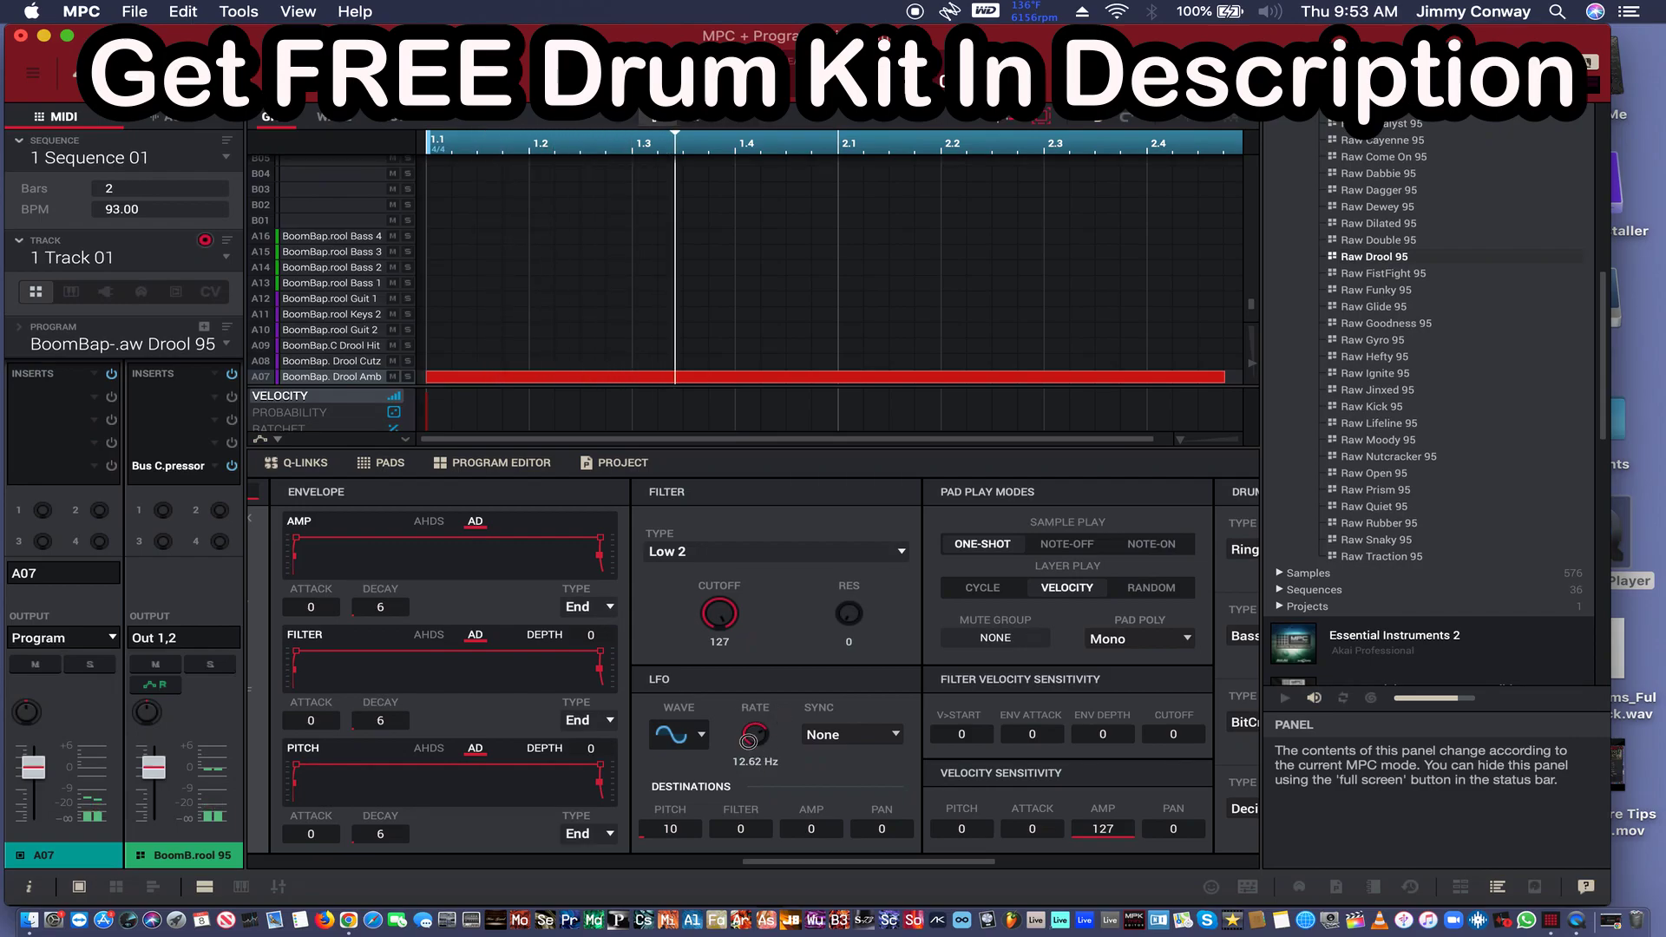
drag(748, 739, 744, 785)
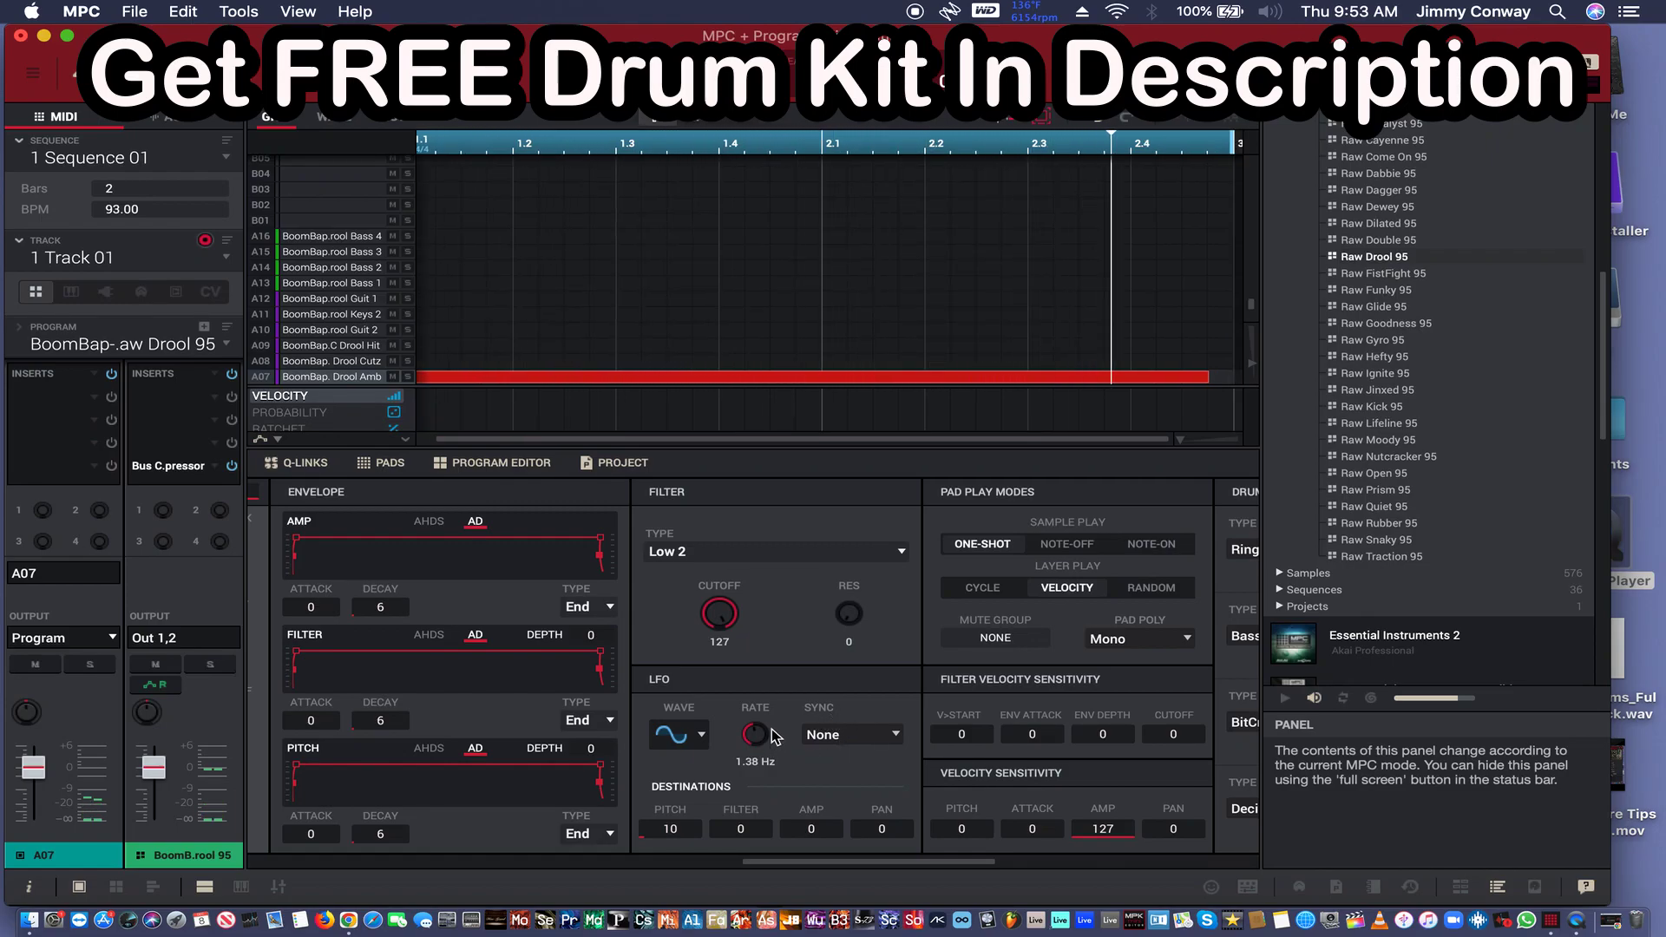
drag(757, 738, 763, 779)
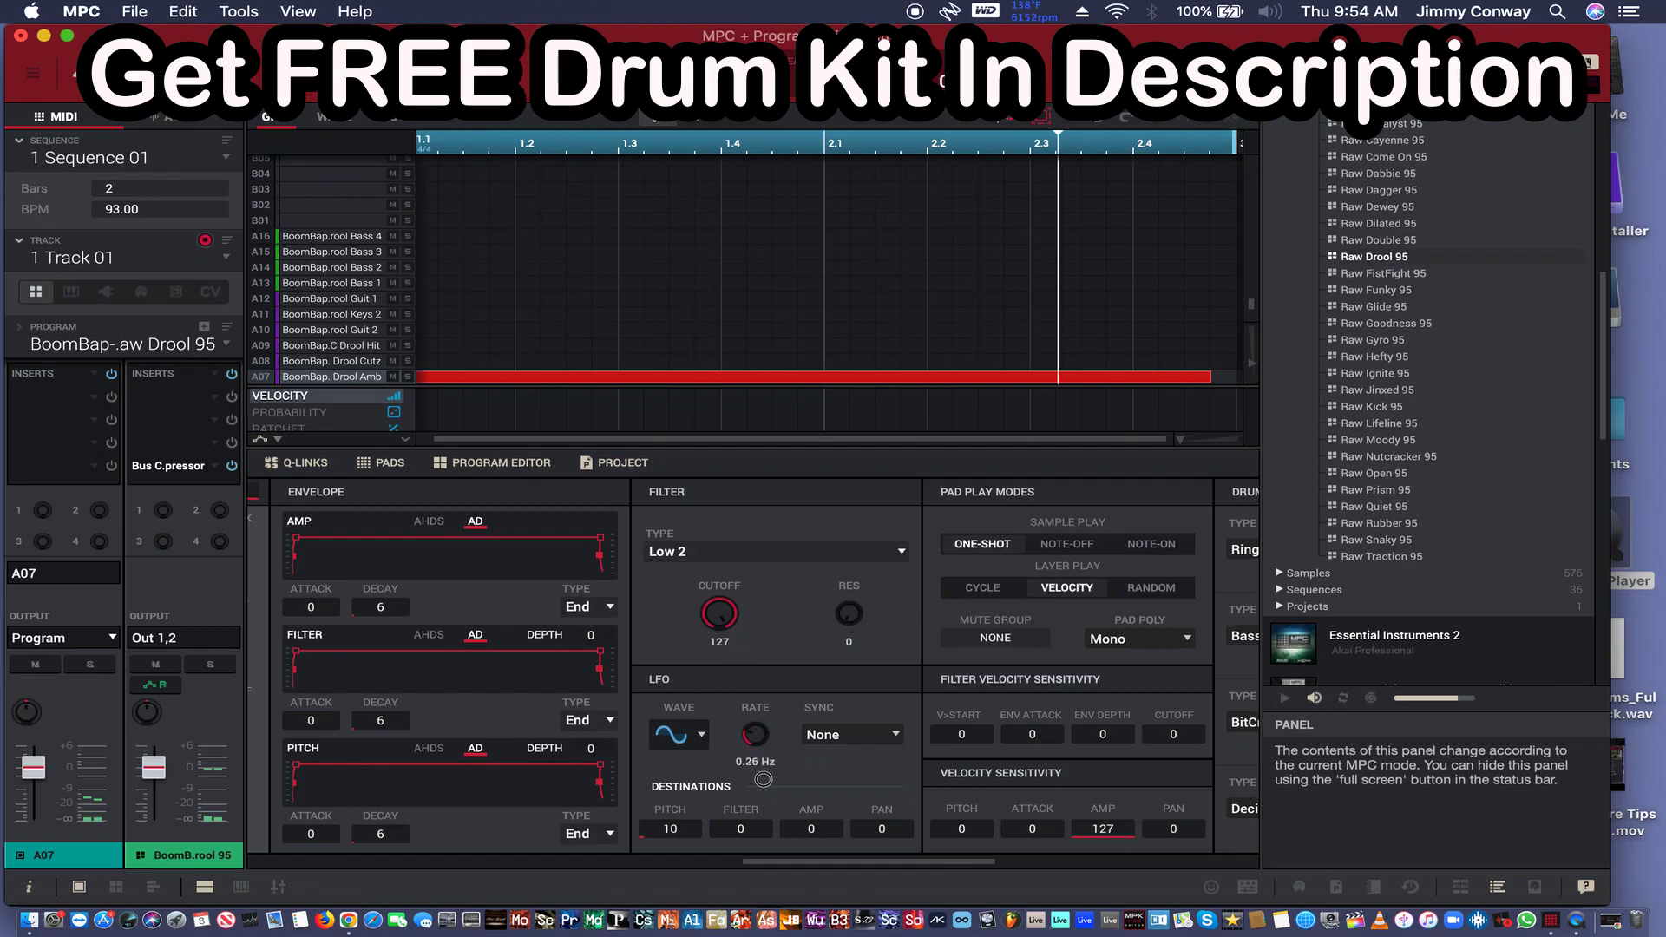
- Sync the LFO to Half Note and switch its wave to Triangle
click(820, 735)
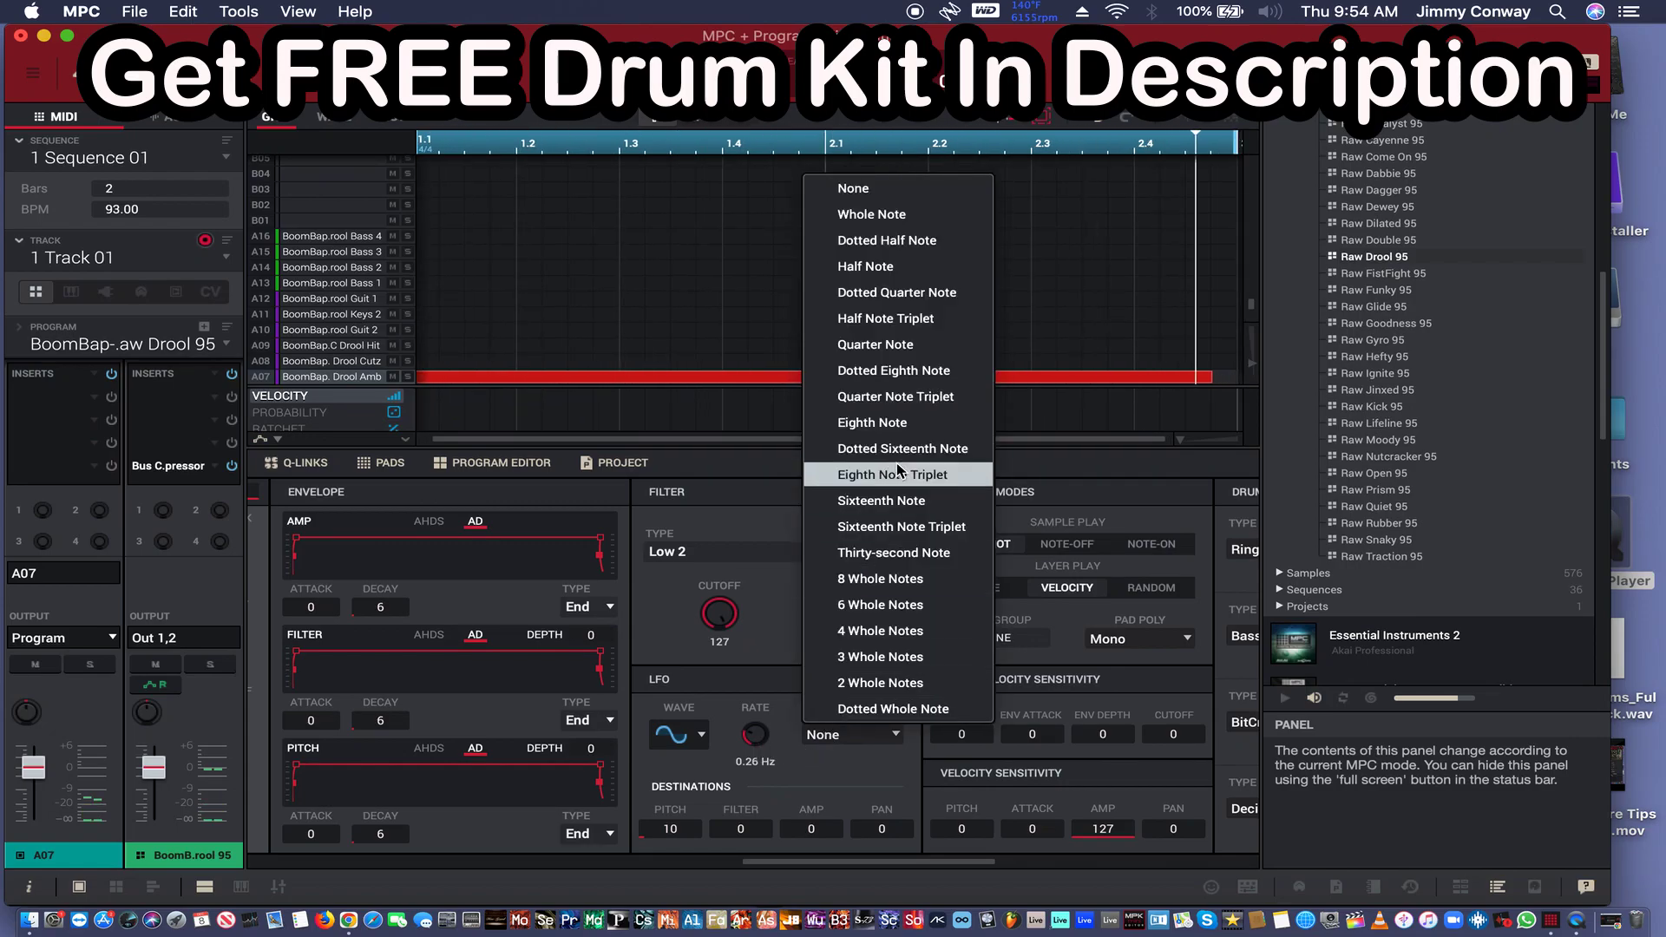
click(855, 266)
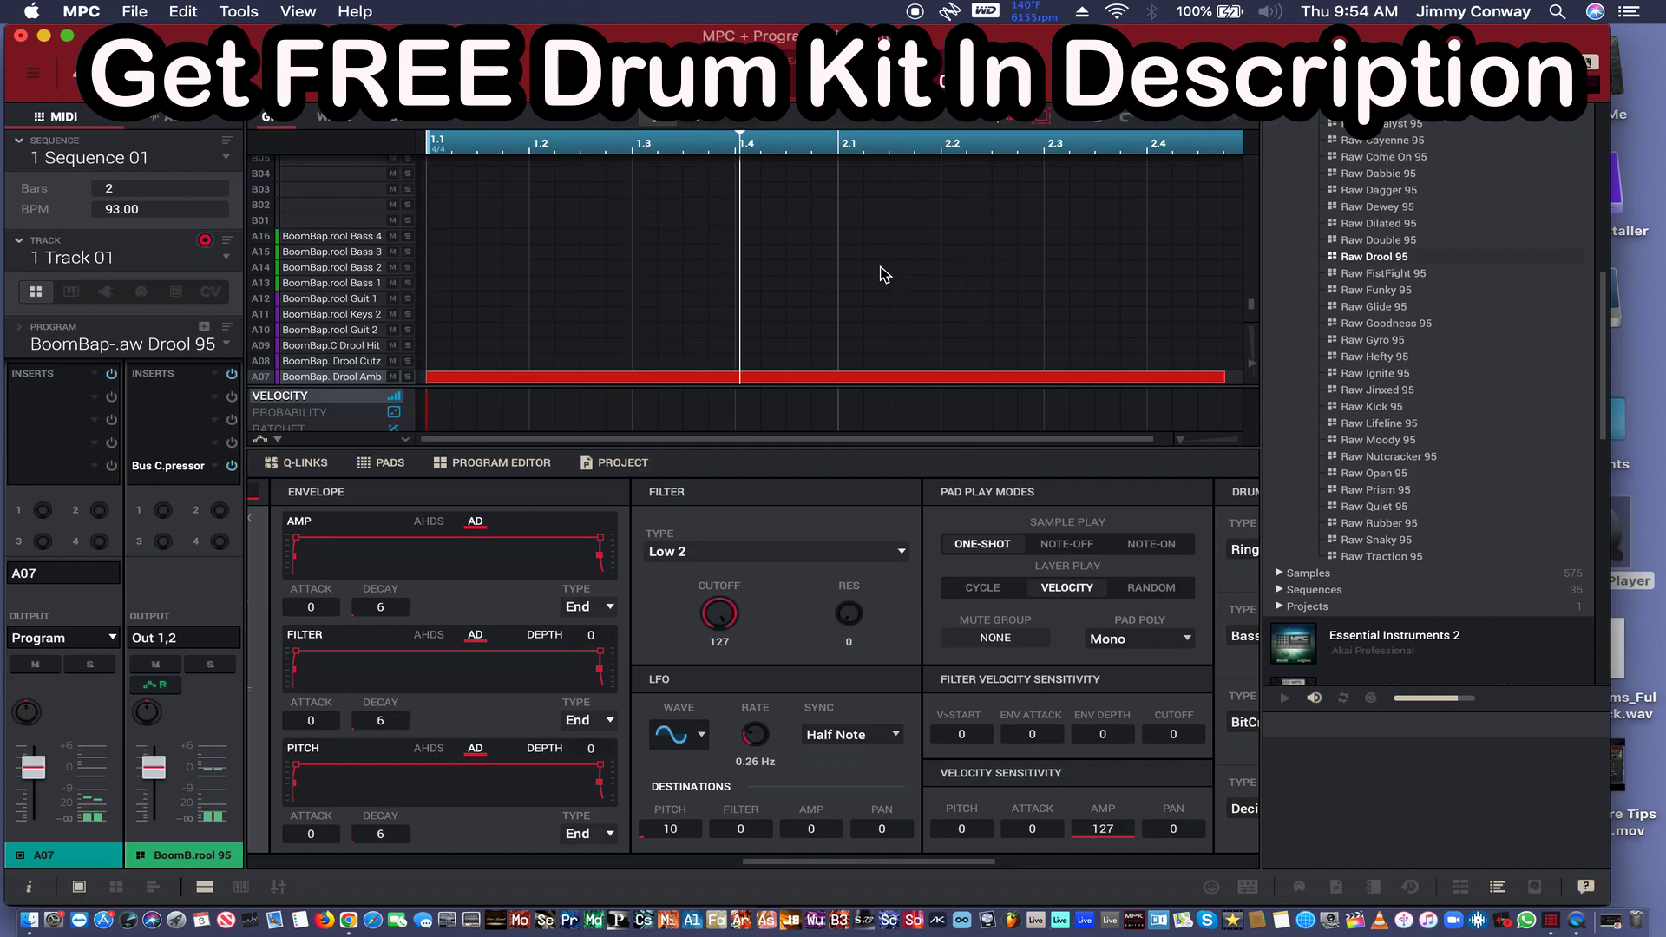
click(694, 731)
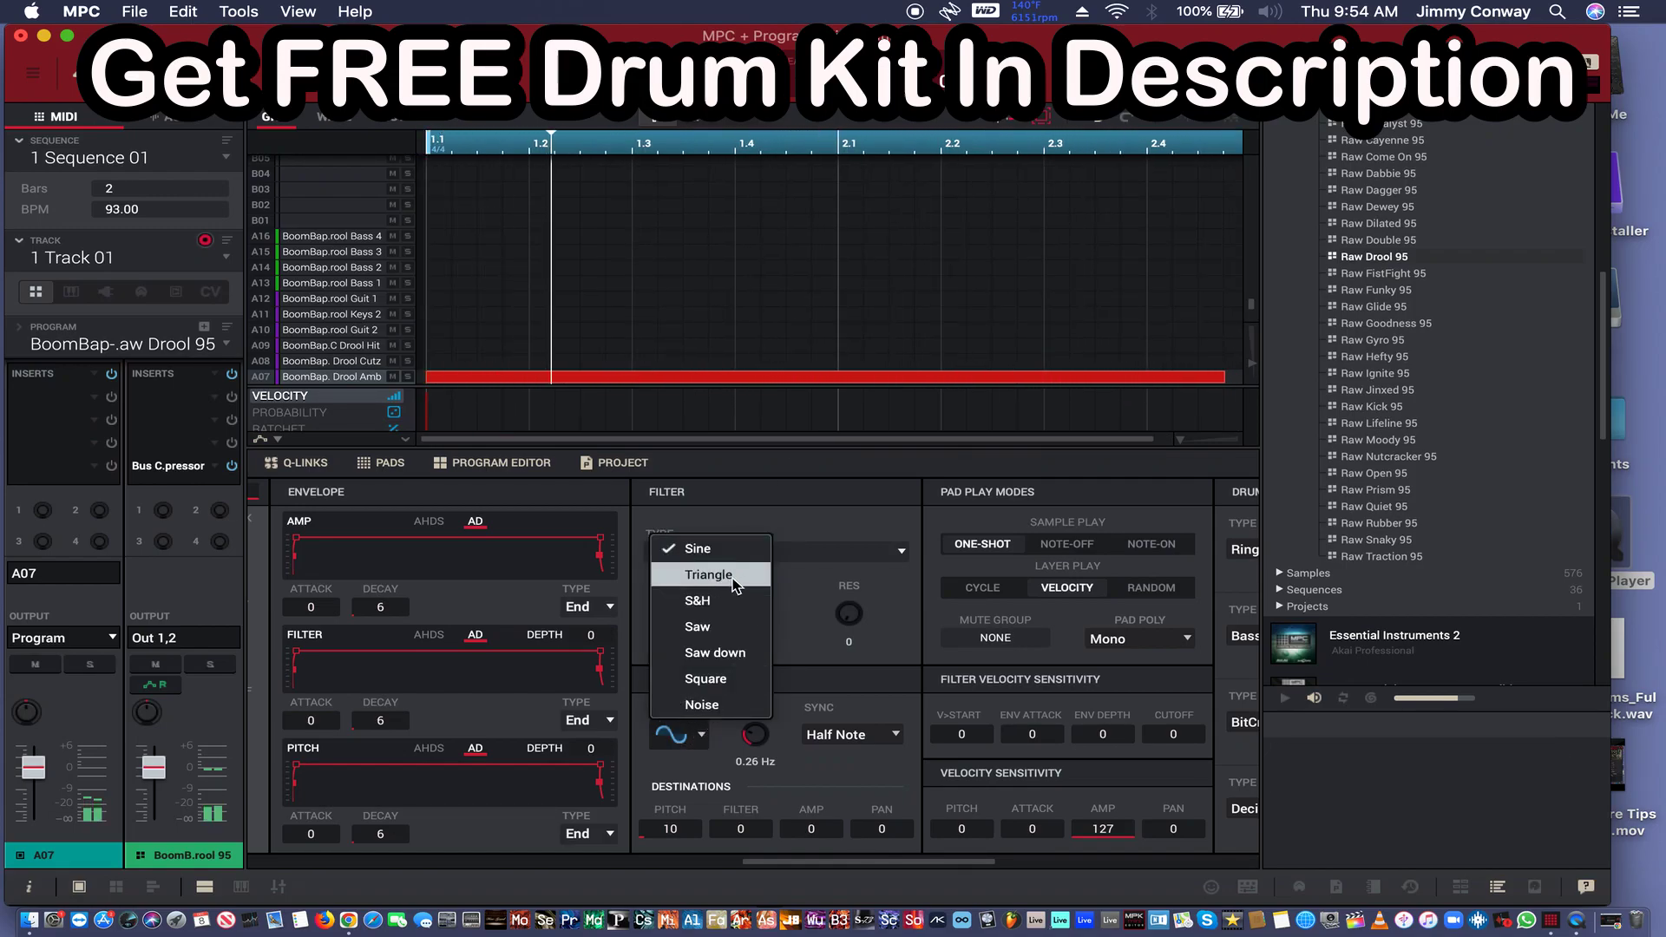
click(708, 575)
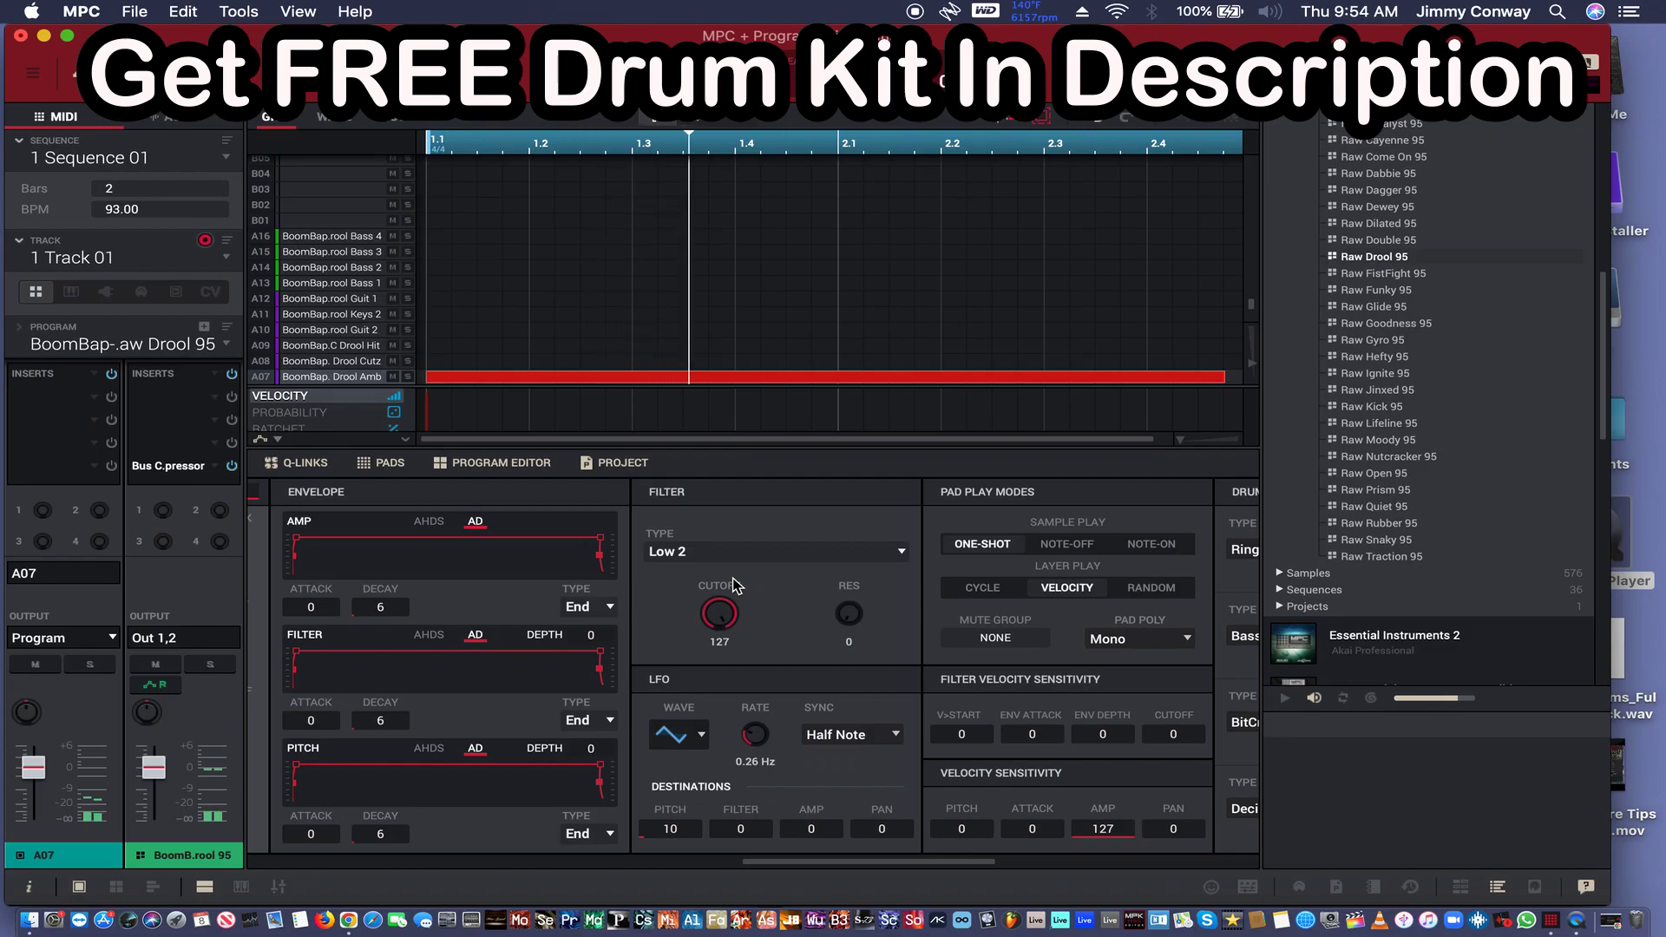
- Try the S&H LFO wave, then settle on Saw
click(702, 736)
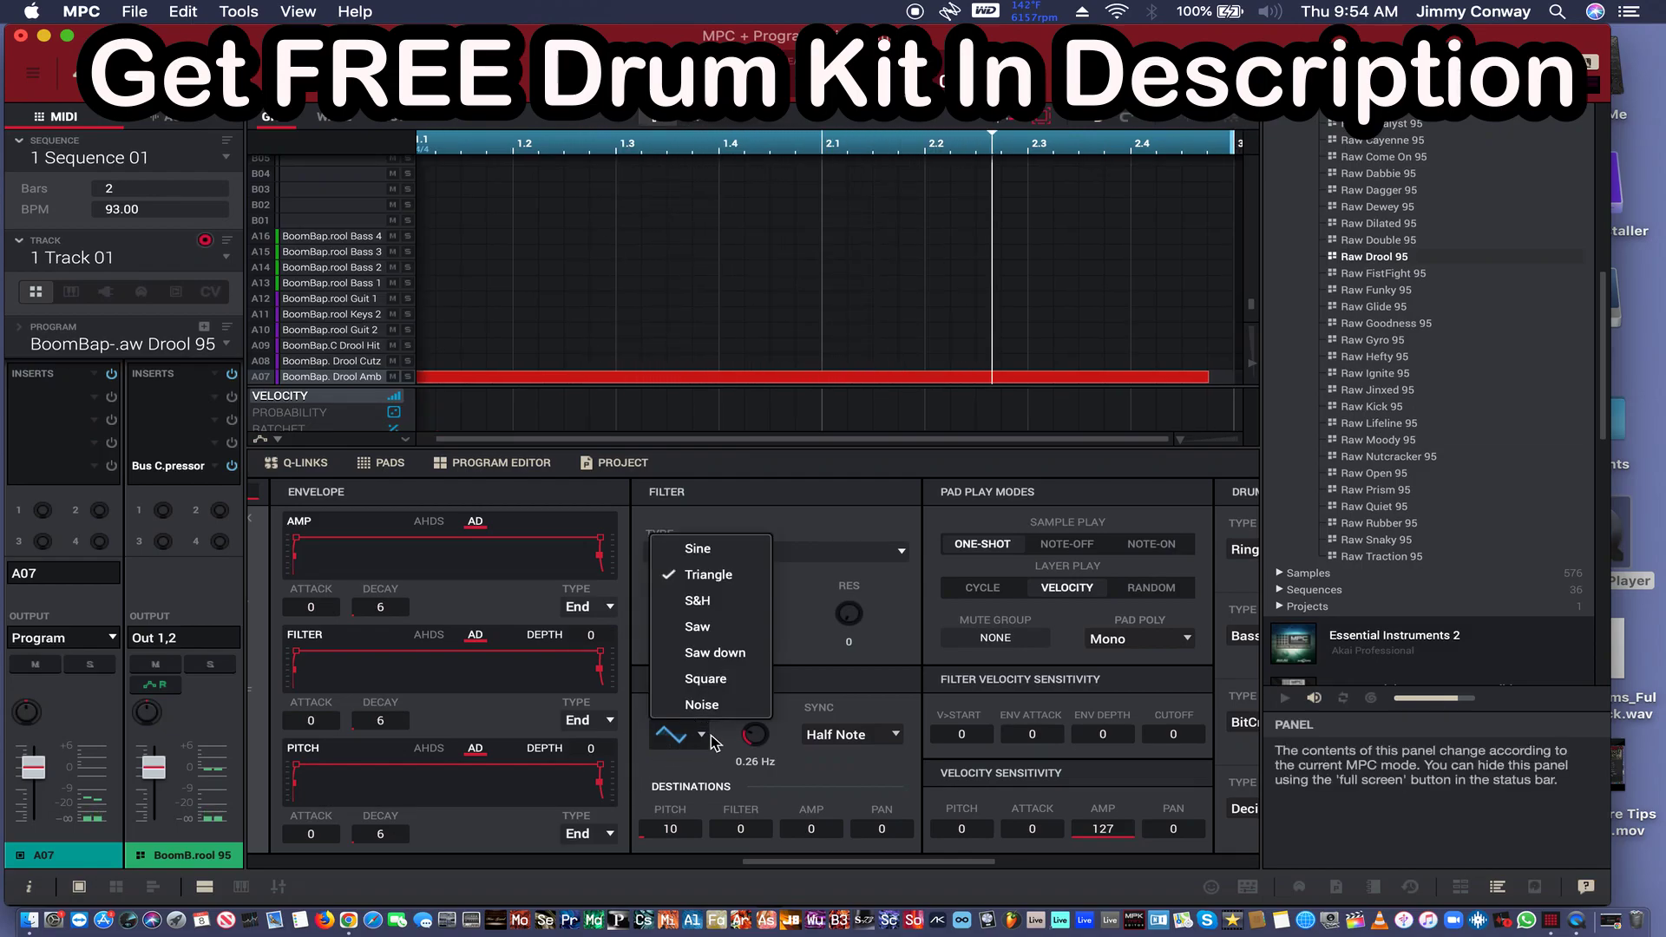
click(708, 604)
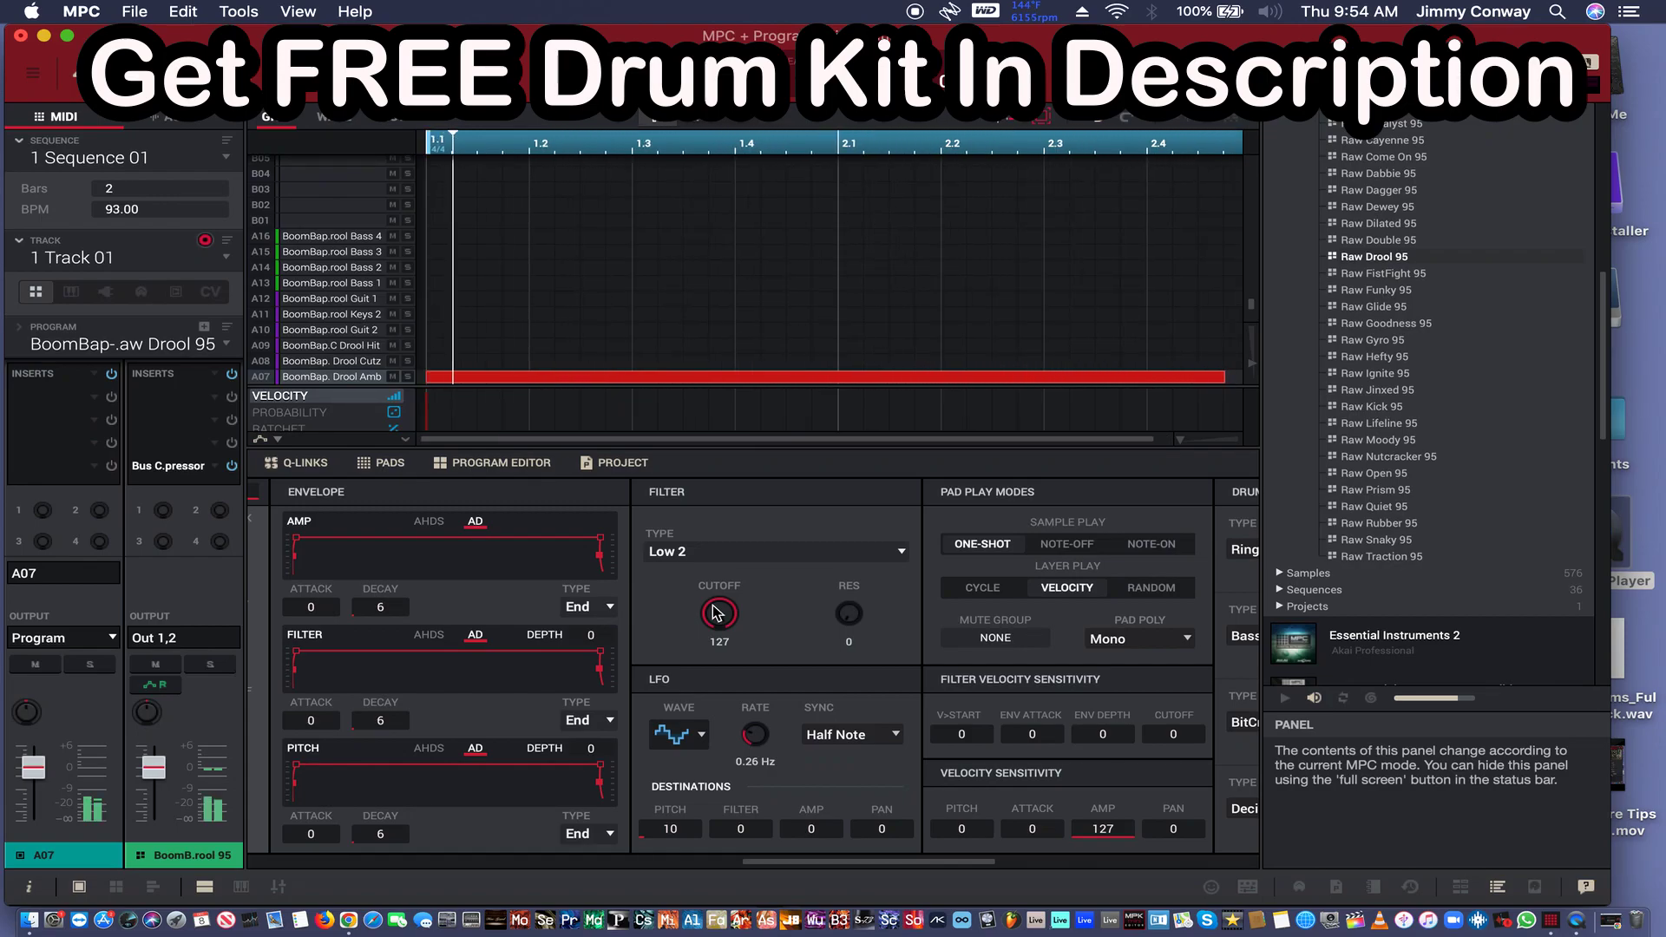
click(677, 735)
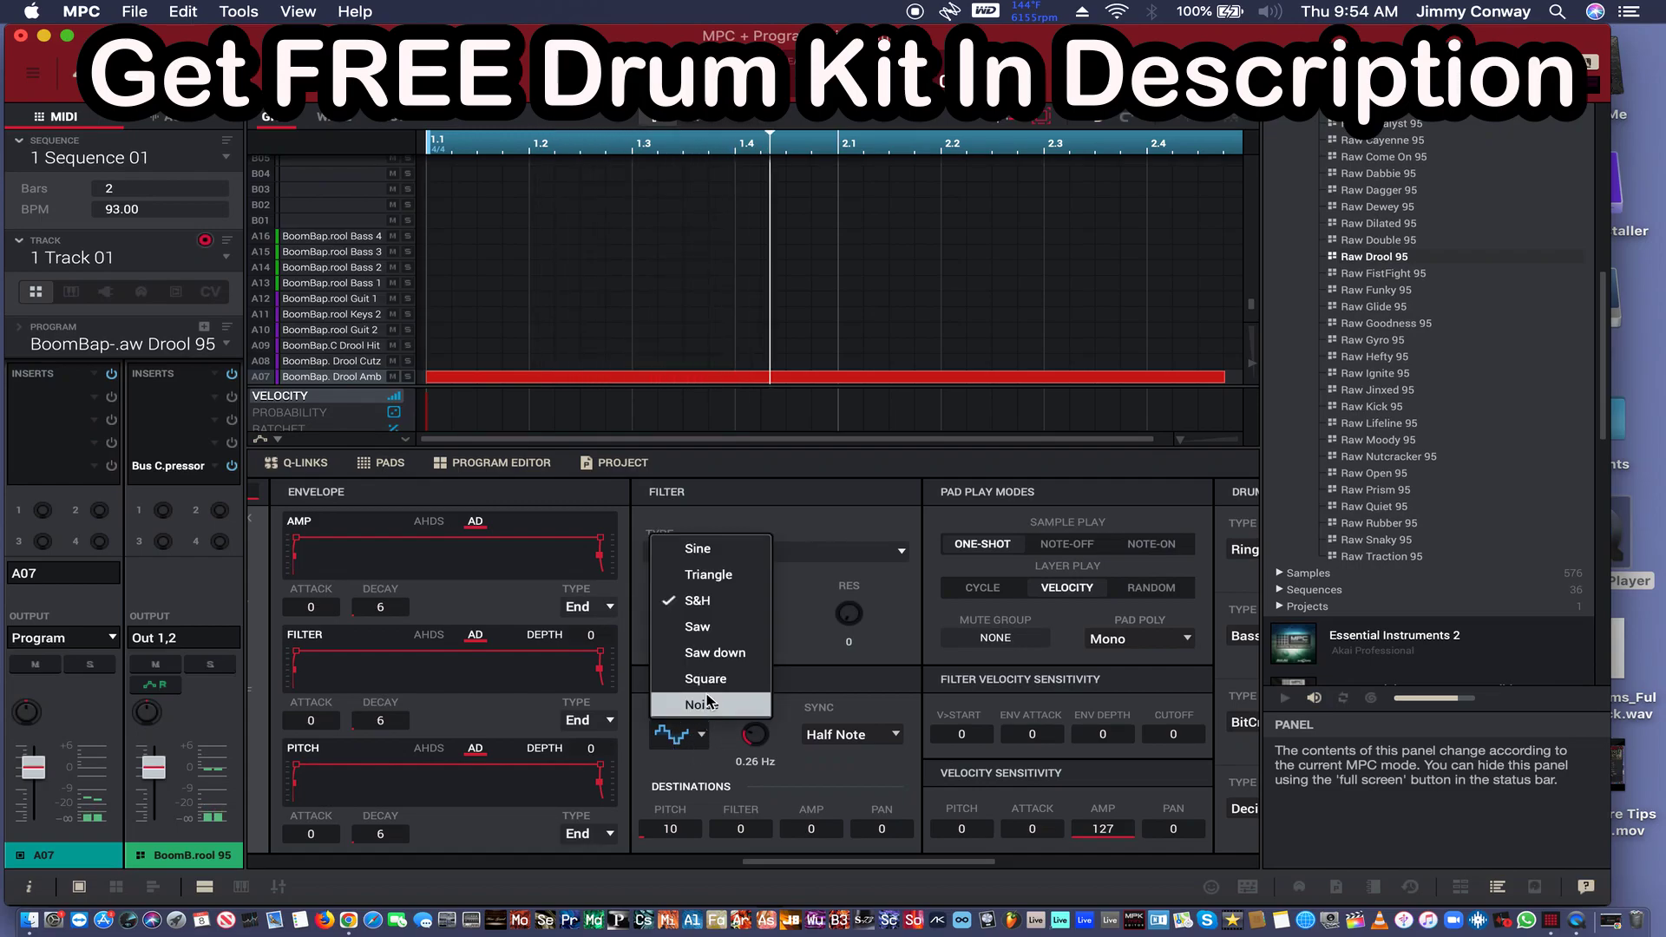
click(715, 628)
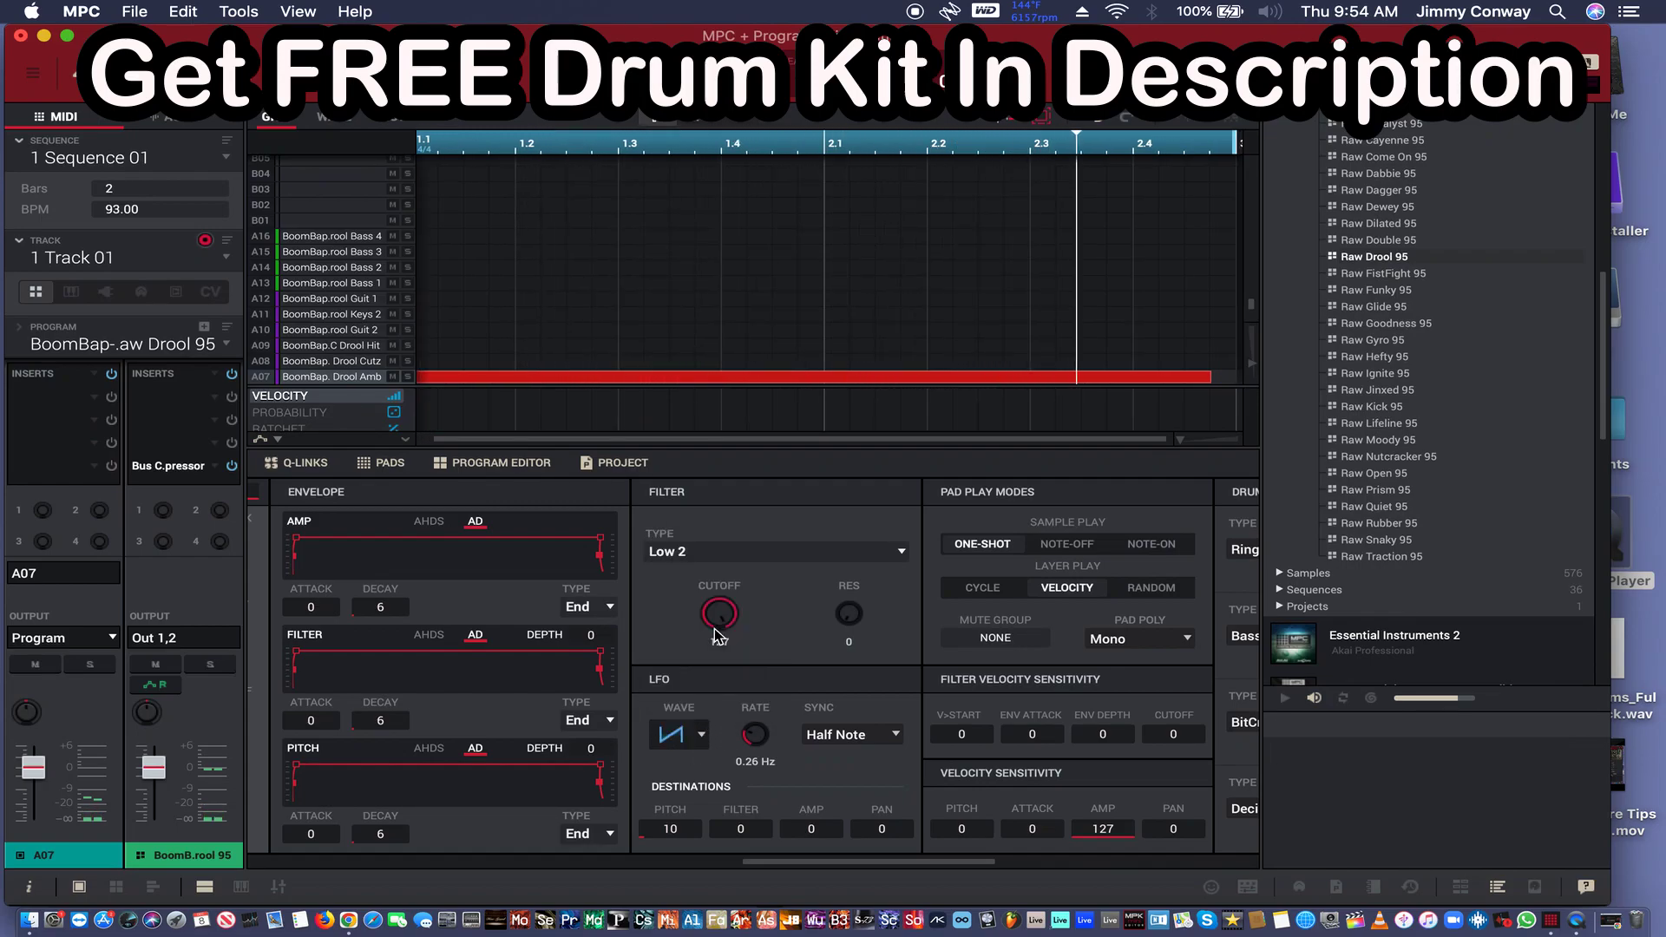
- Sync the LFO to Eighth Note and switch its wave to S&H
click(846, 736)
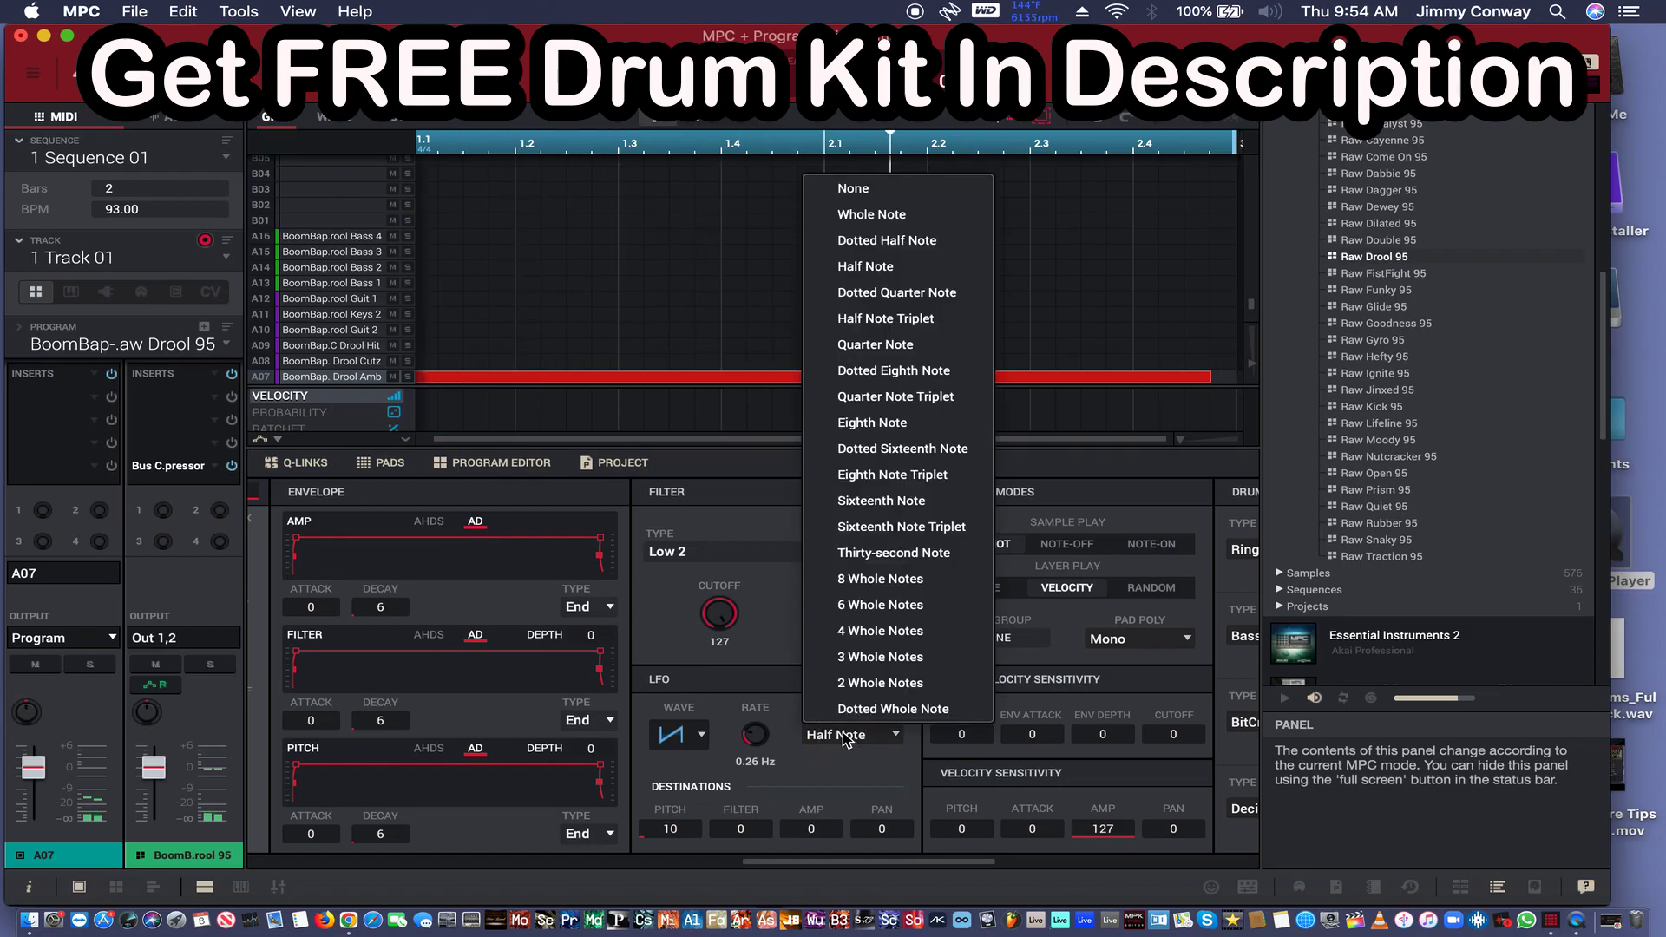
click(846, 423)
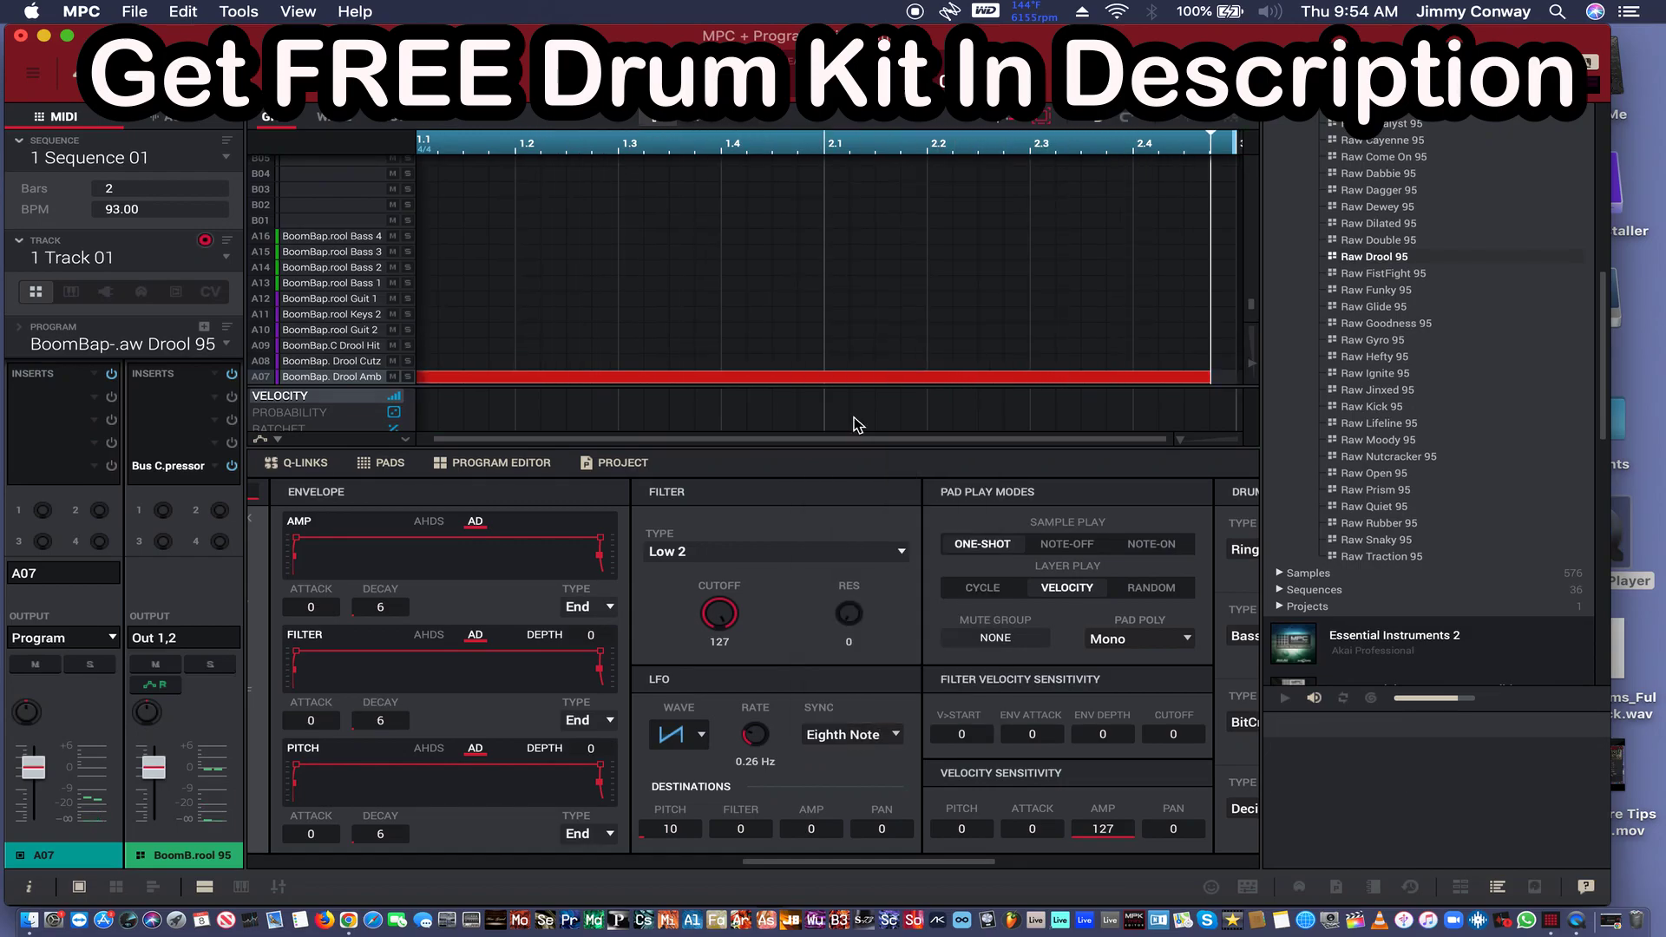
click(702, 735)
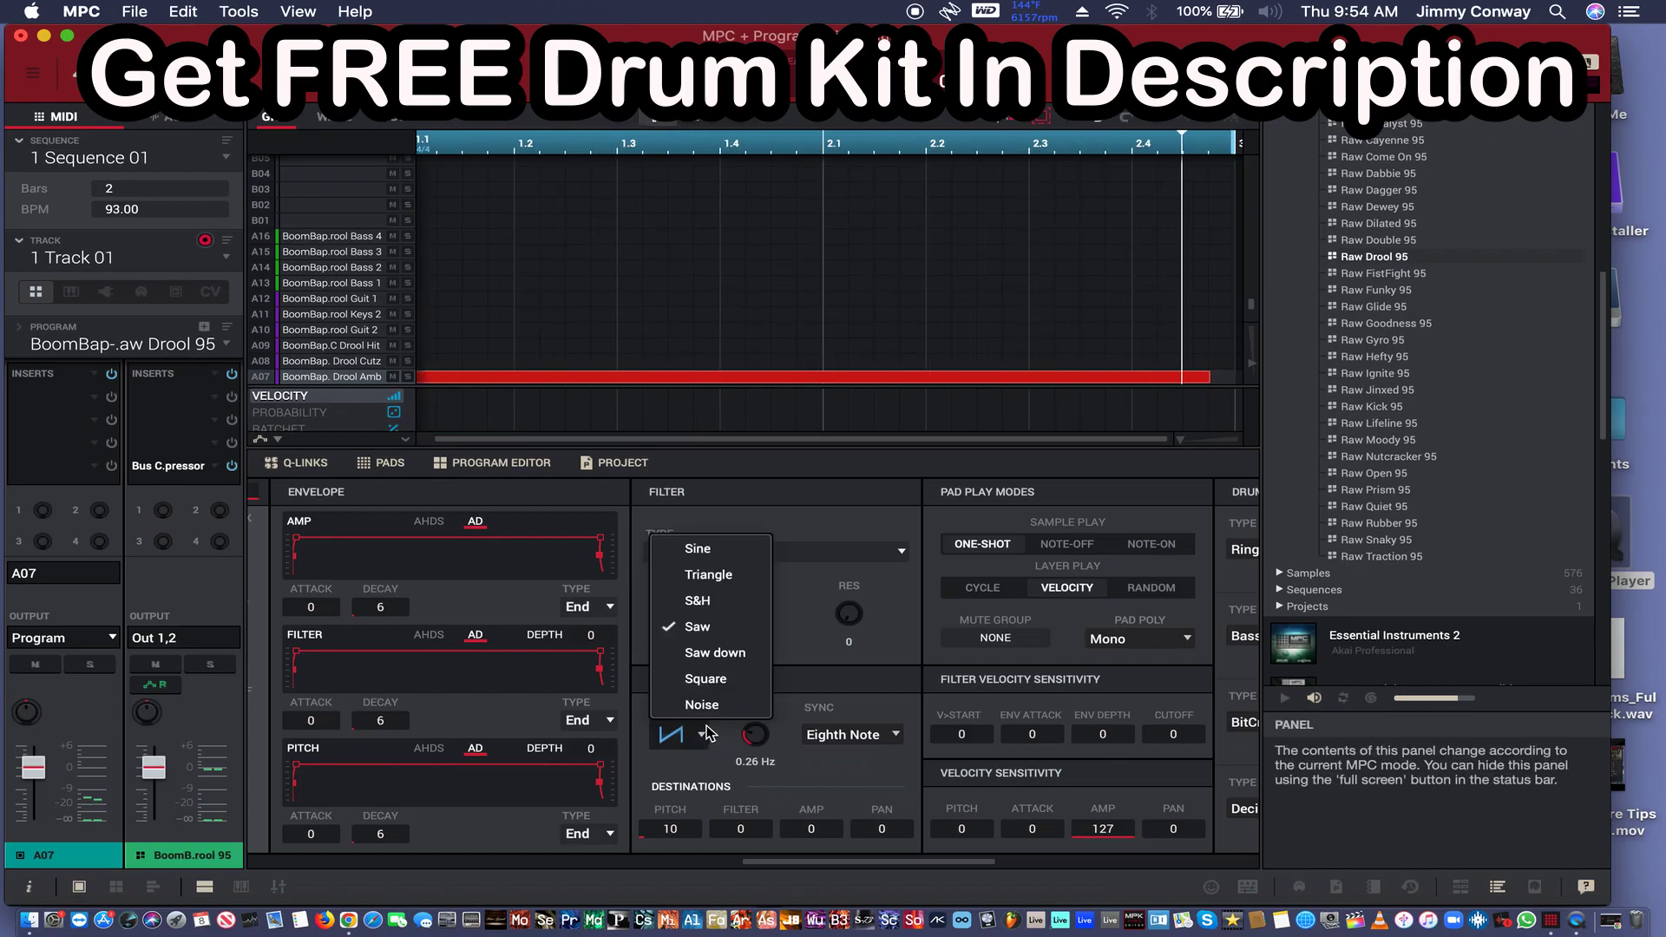
click(710, 602)
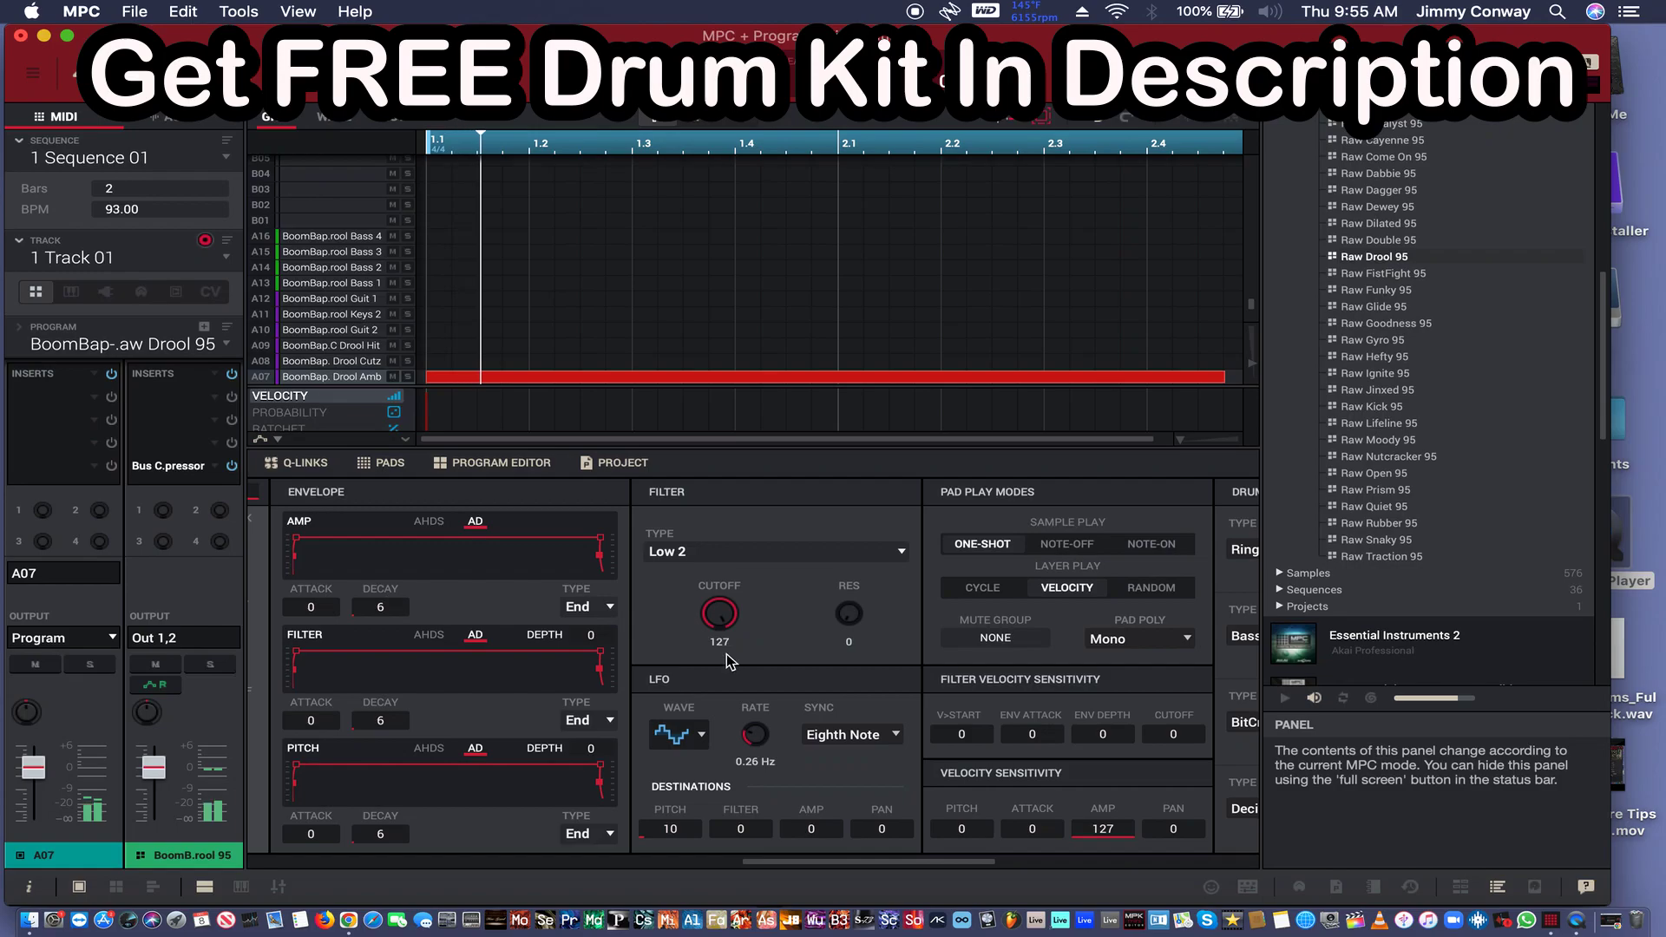
- Change the LFO wave to Saw Down, then Square, and lengthen the Drool Amb note slightly
click(703, 737)
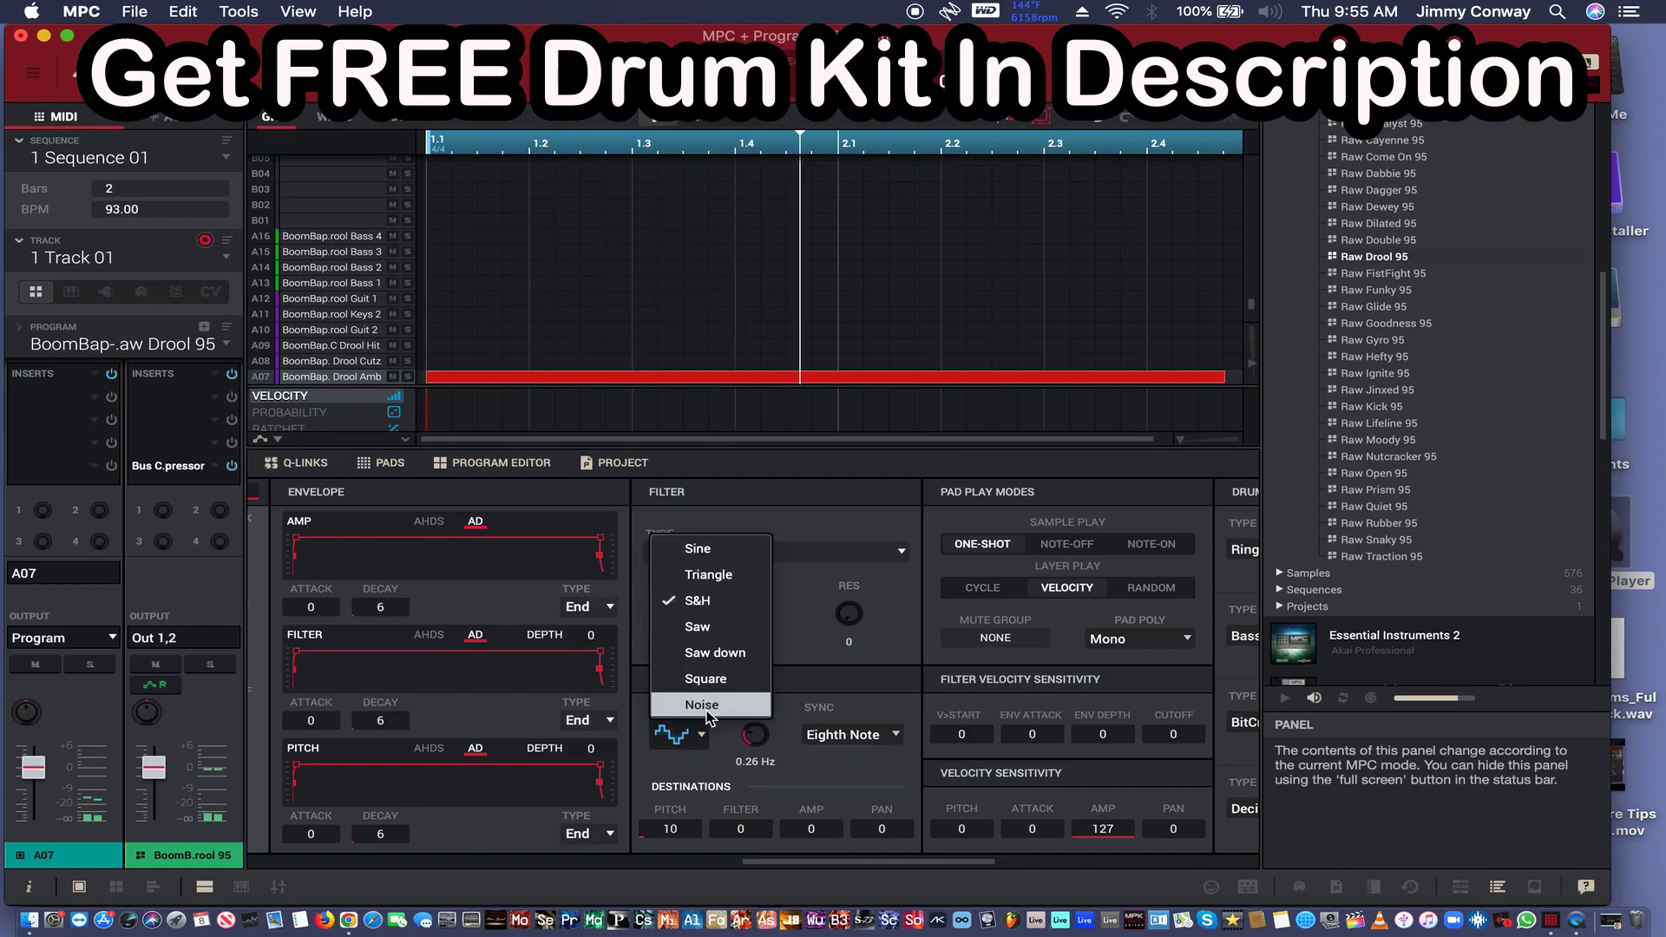
click(707, 657)
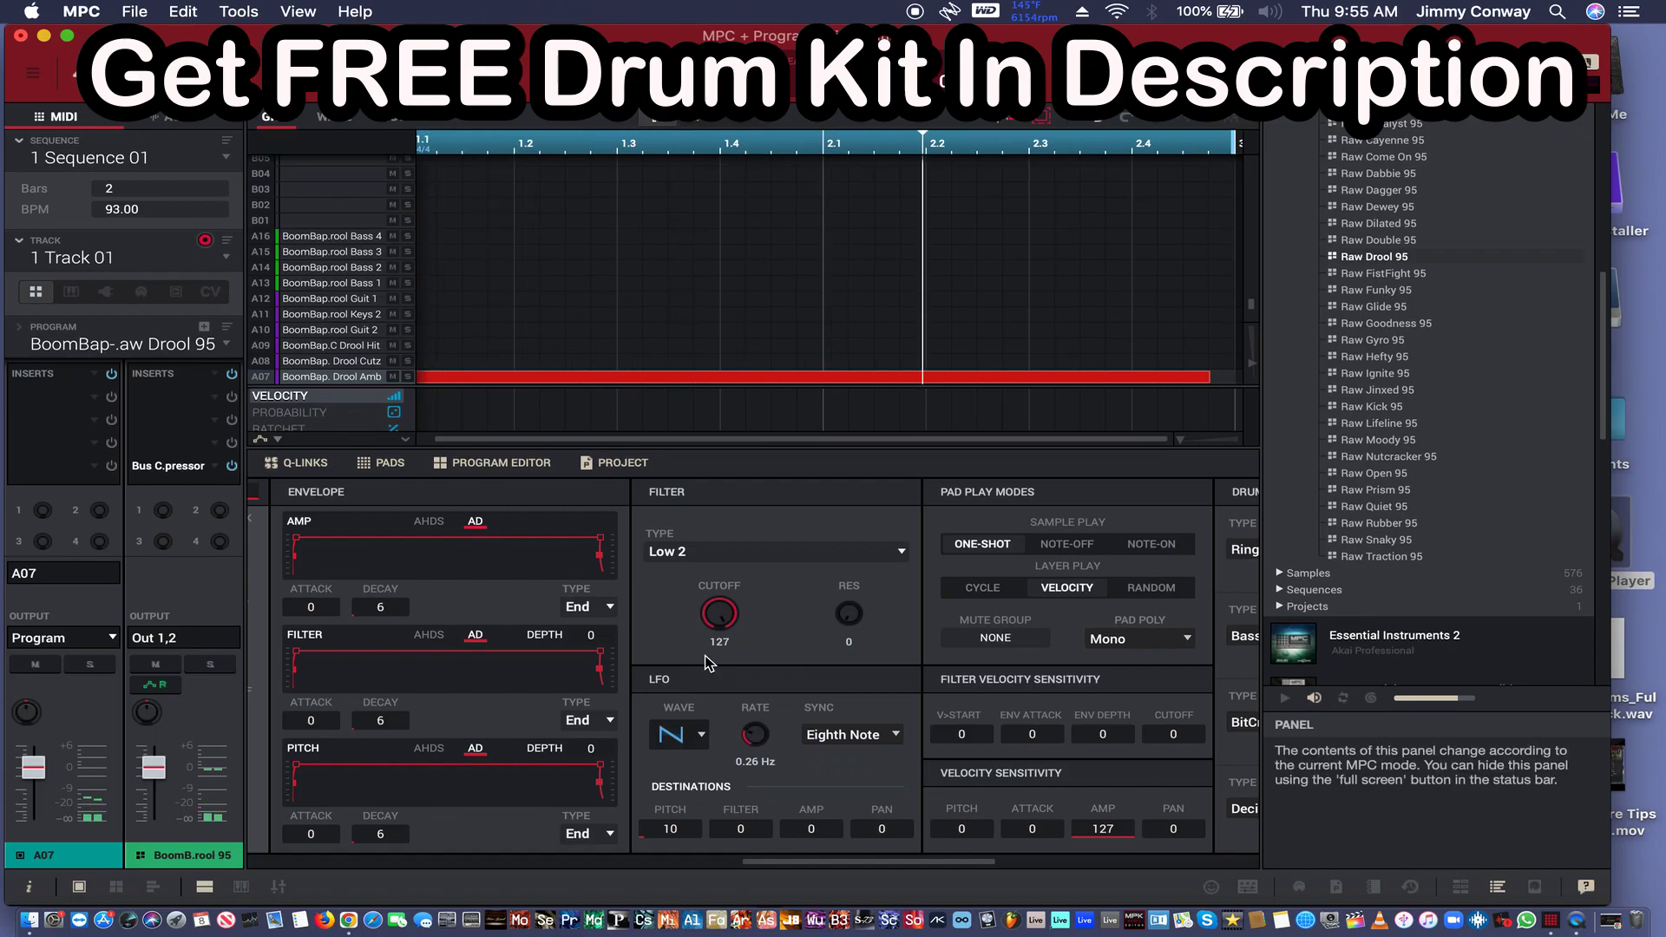
click(701, 735)
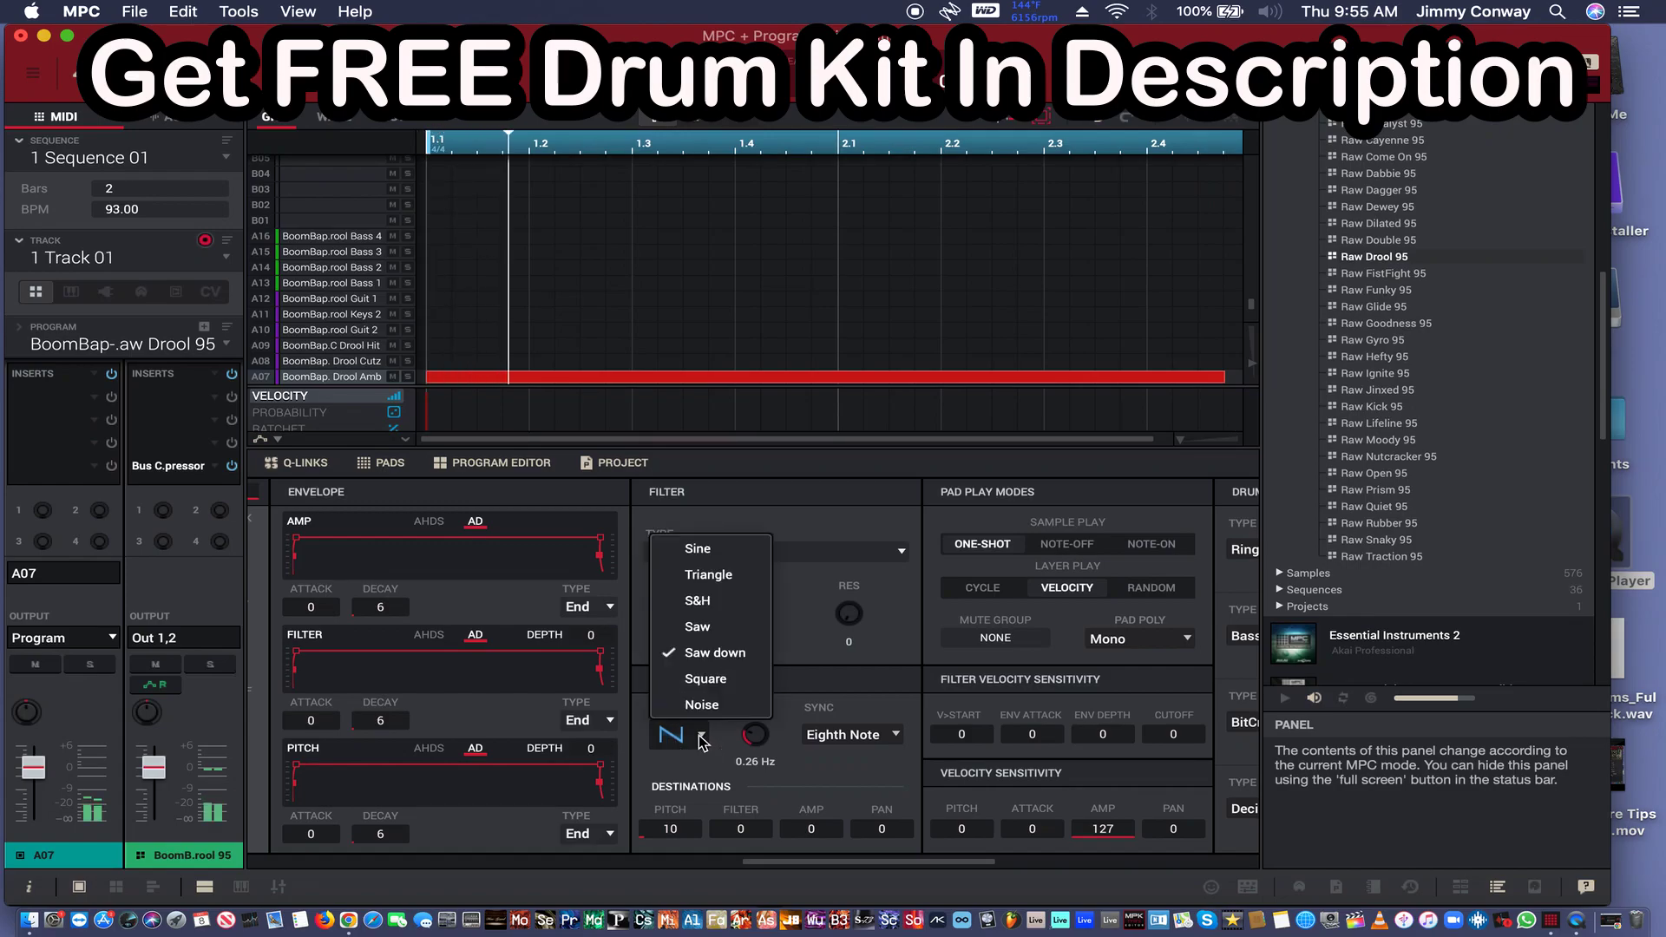
click(705, 682)
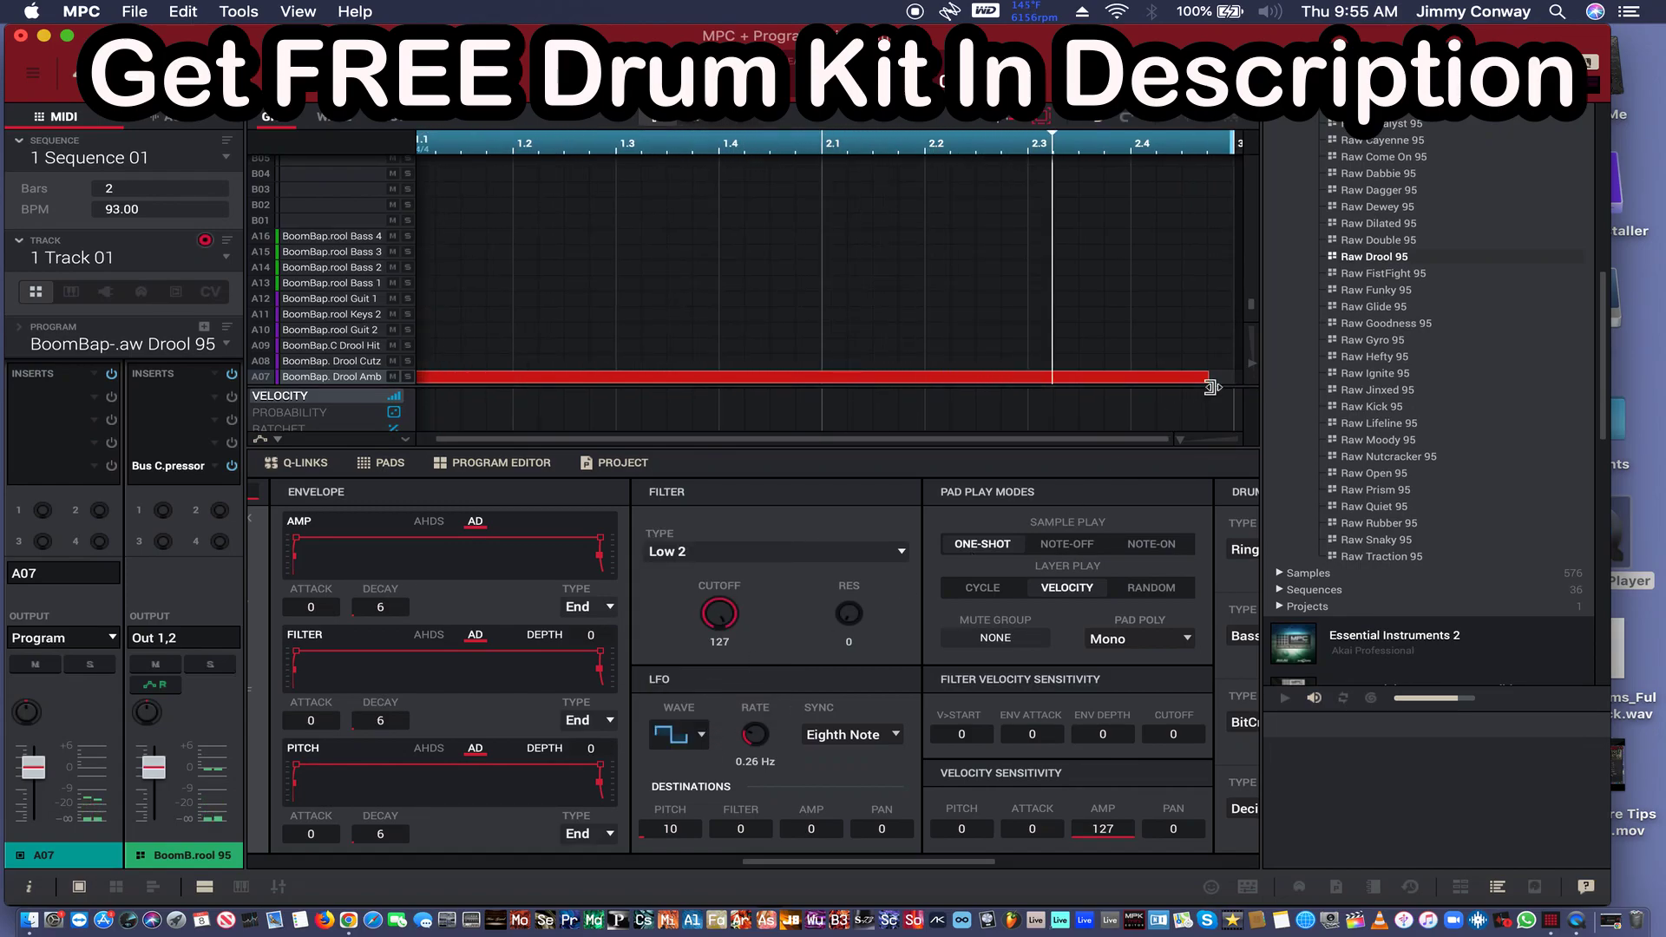
drag(1211, 384, 1227, 382)
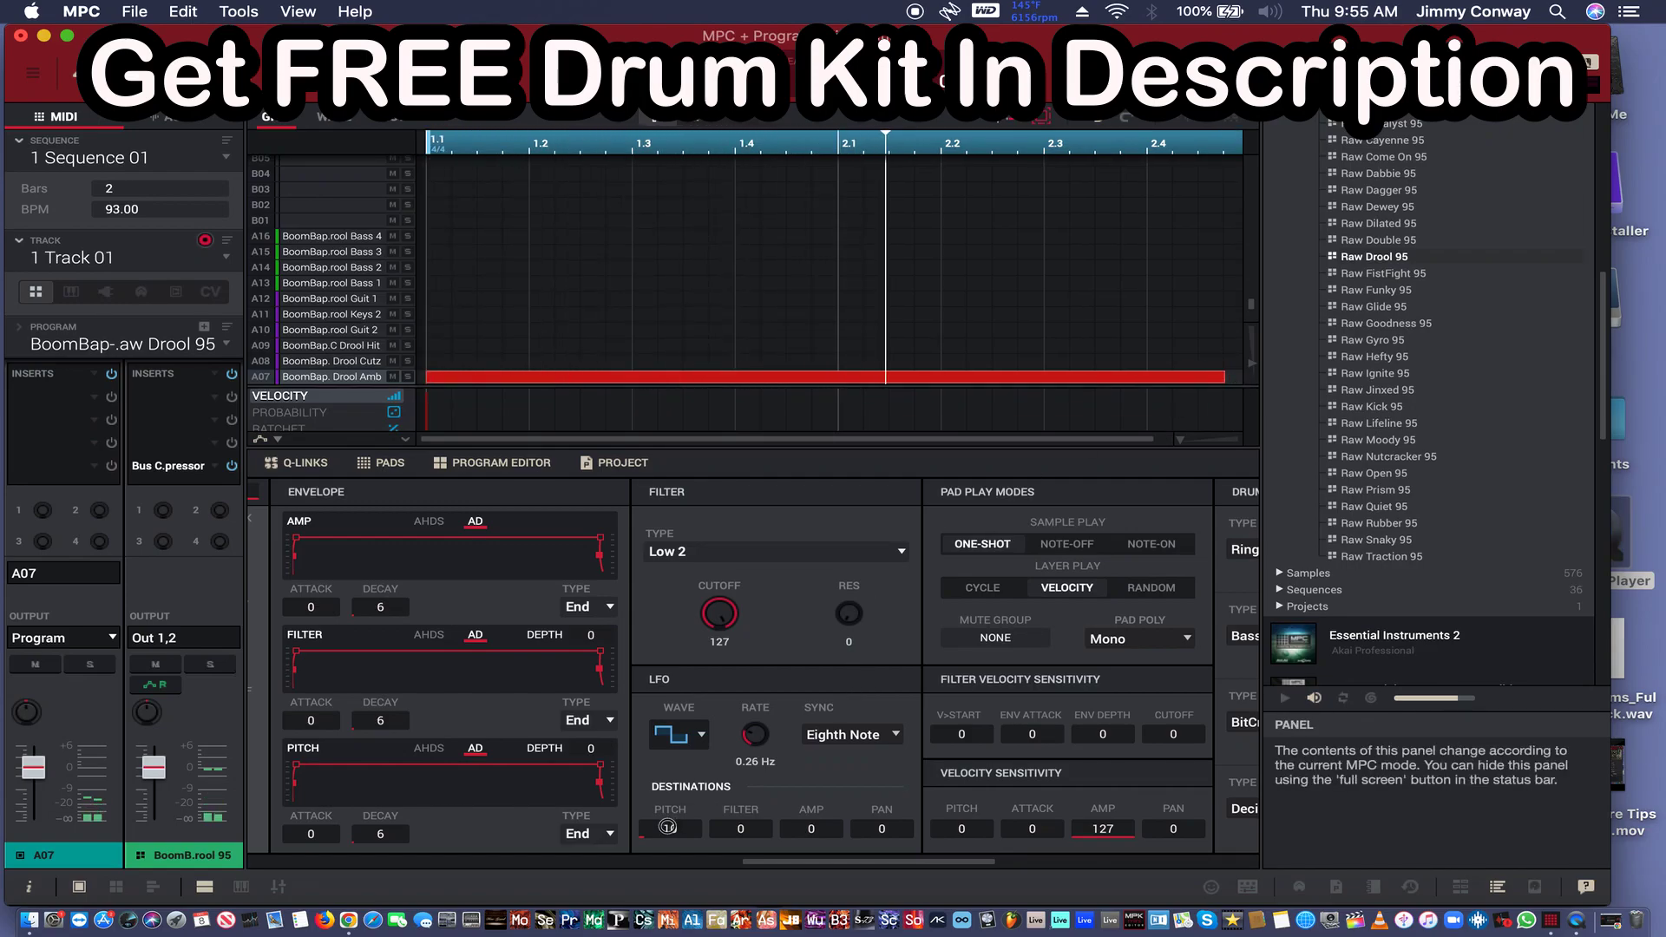
- Return the LFO wave to Sine and set its pitch modulation from 127 down to 23
drag(670, 829, 656, 756)
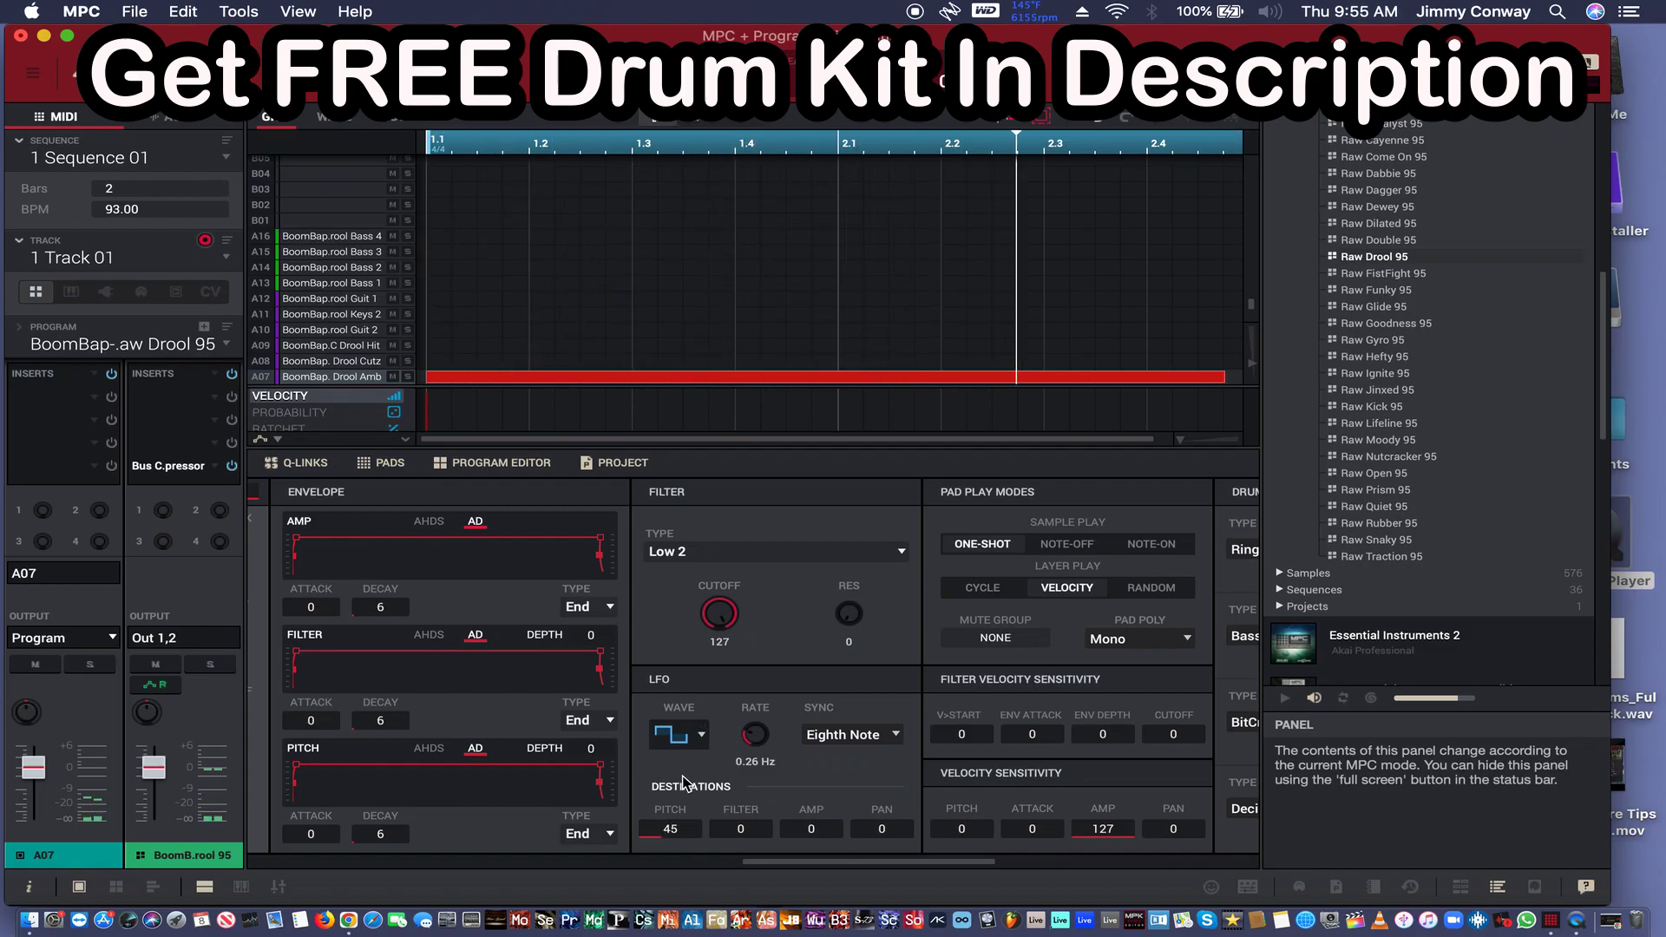
scroll(673, 822, up, 5)
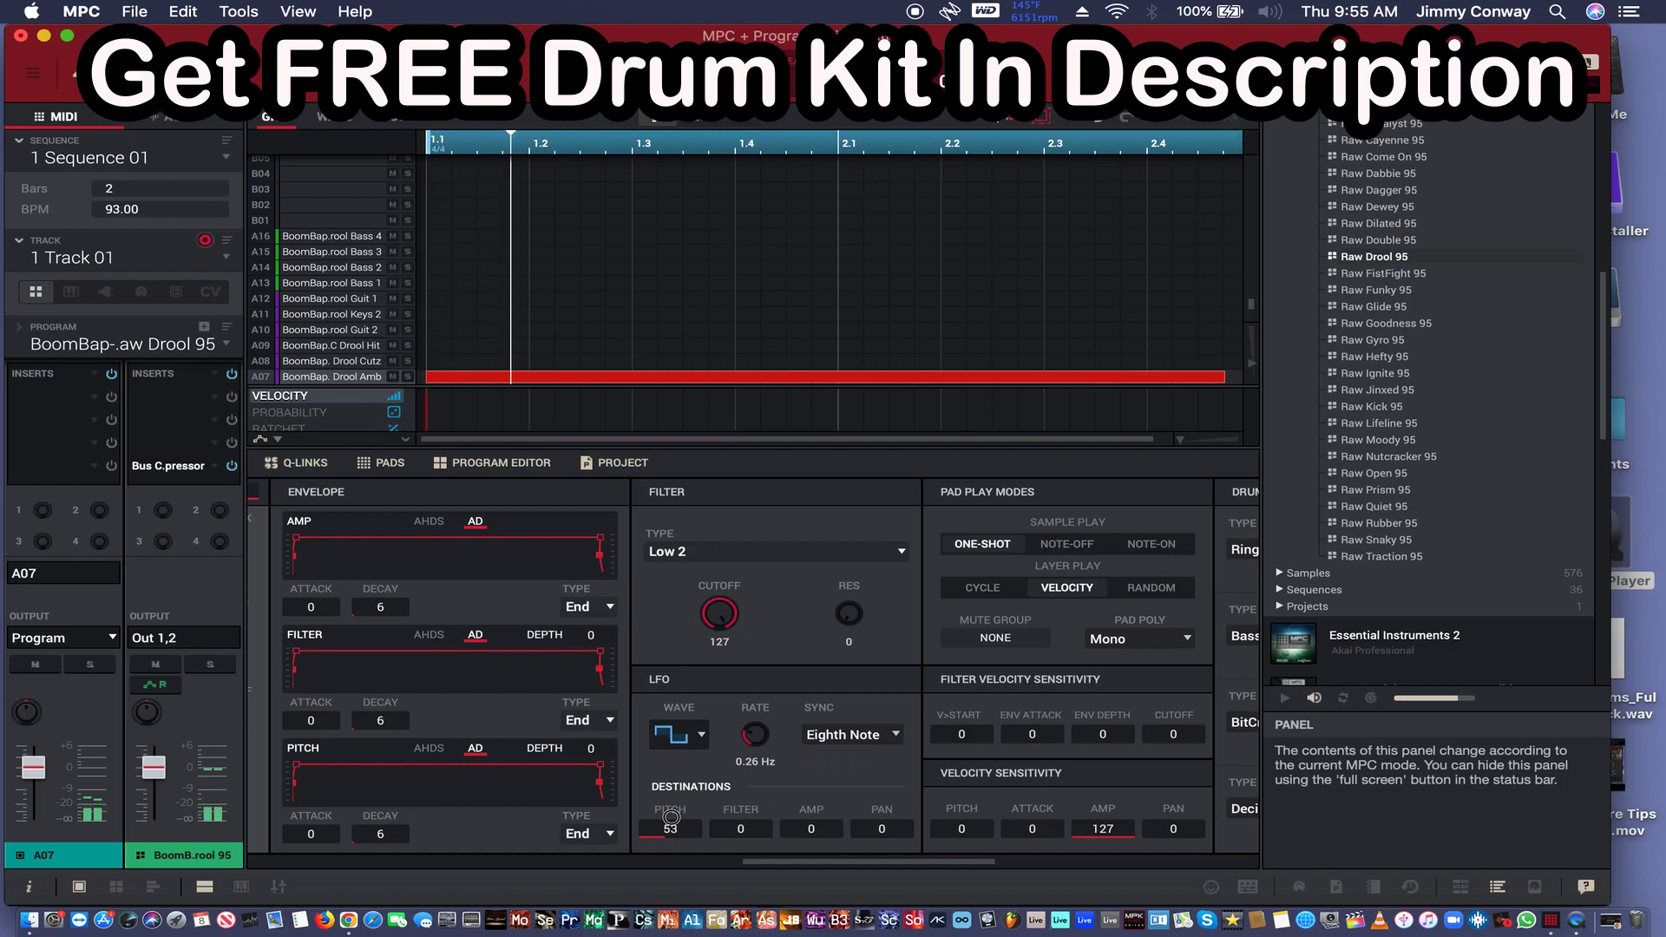
click(685, 737)
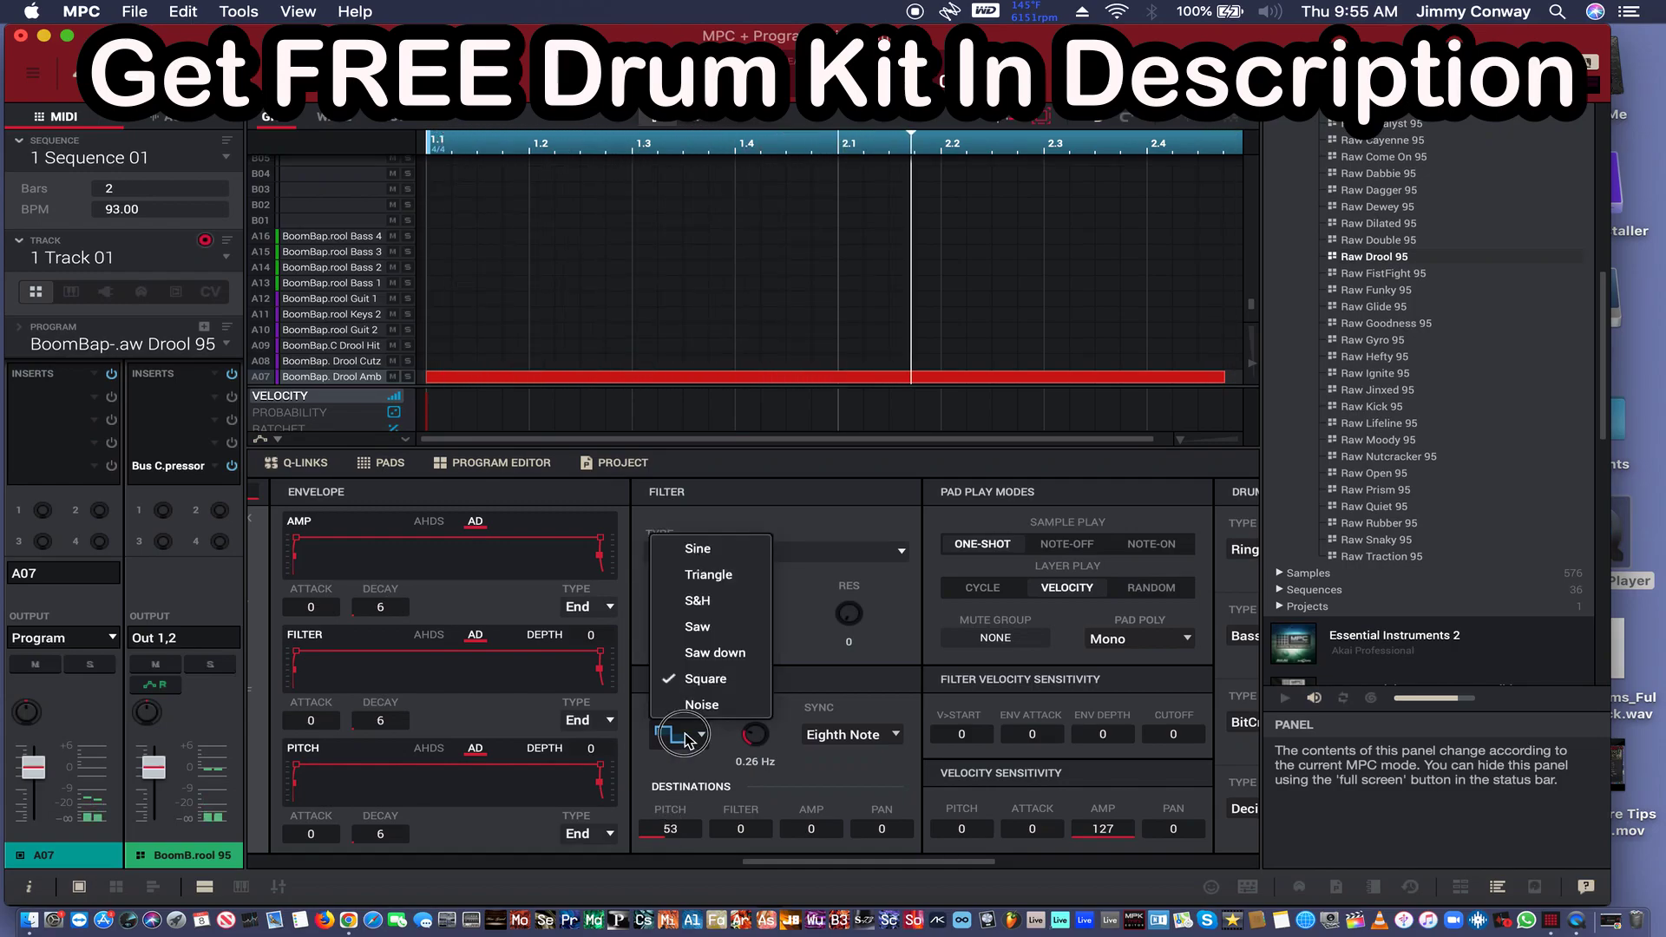
click(699, 551)
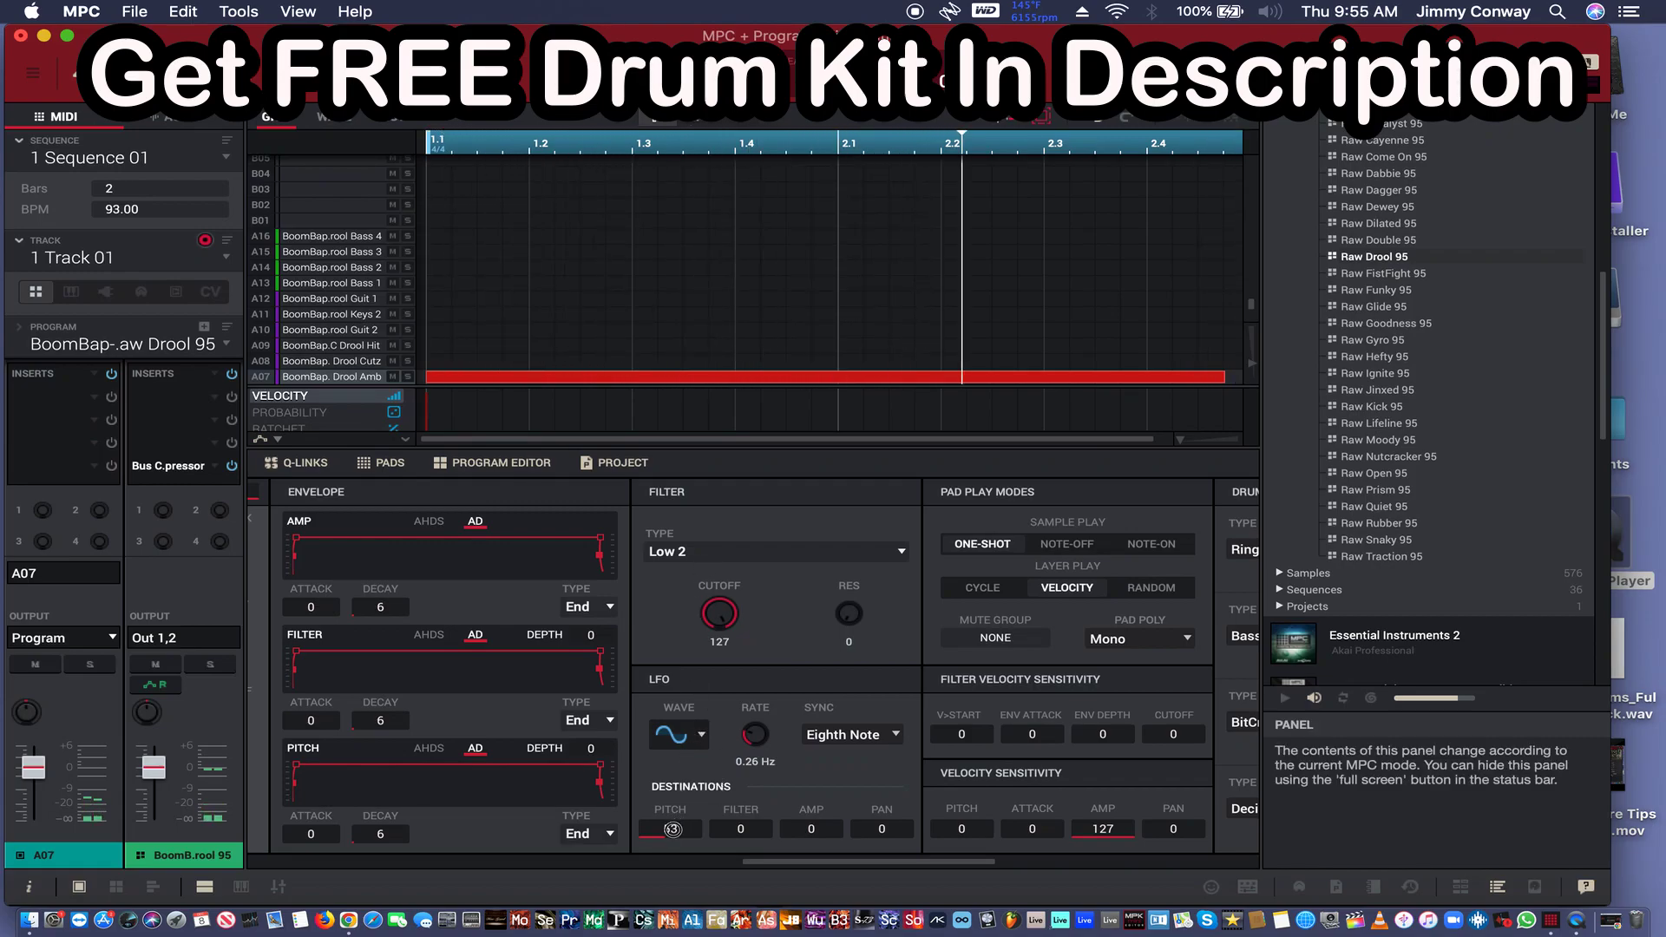
drag(672, 830, 671, 664)
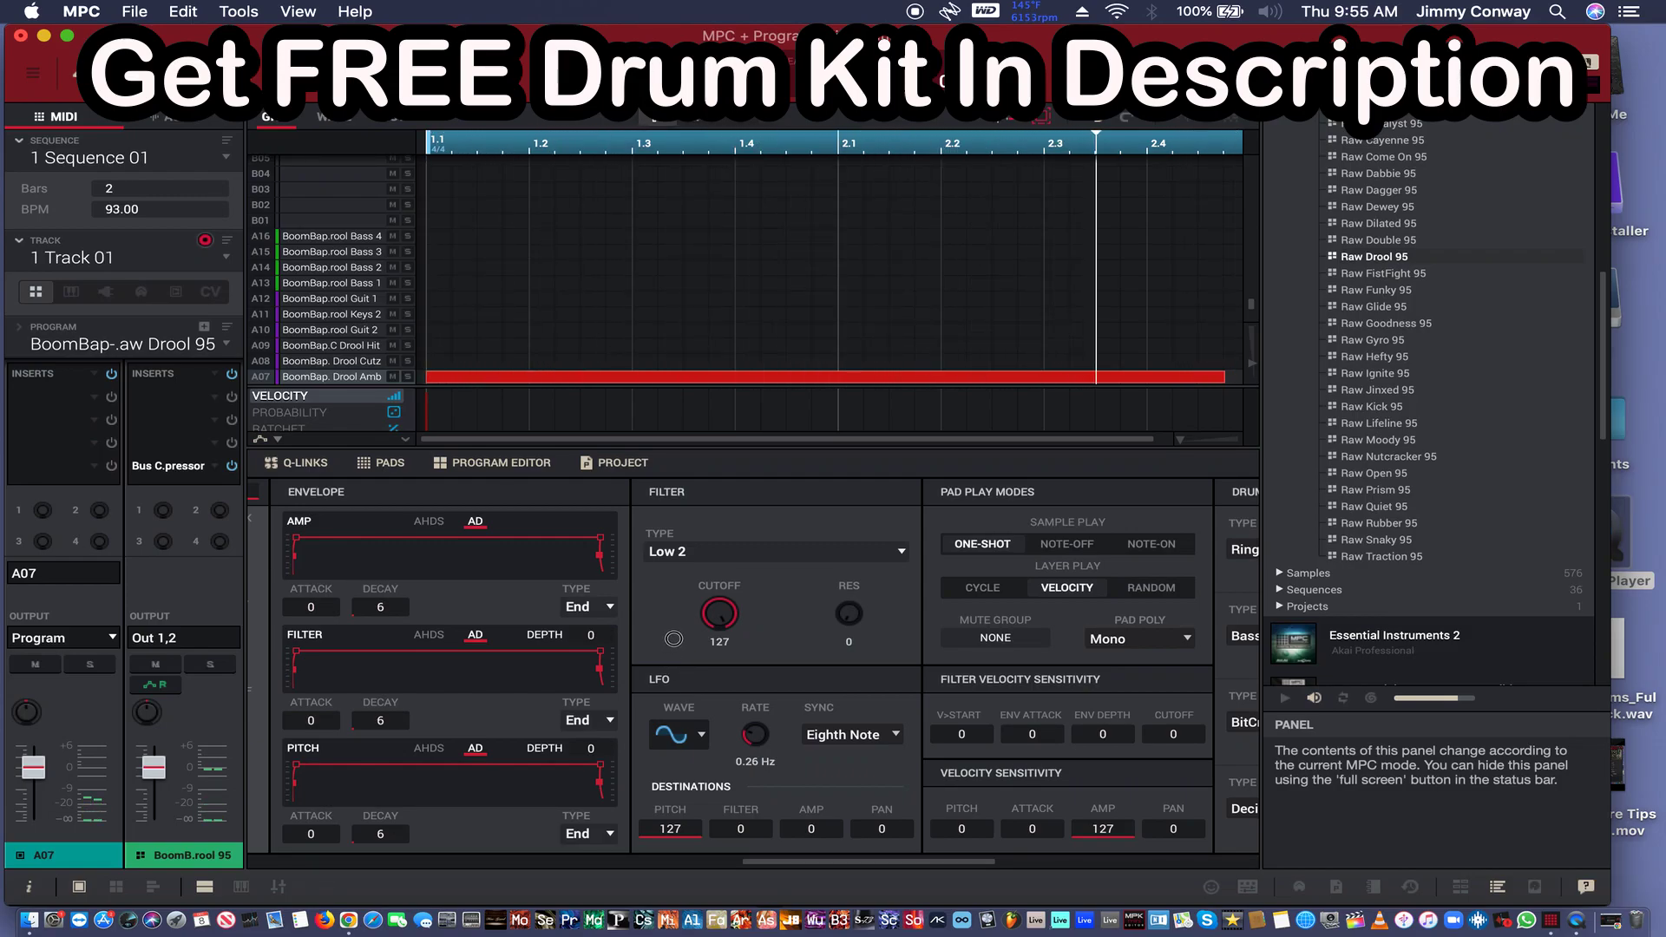
drag(669, 828, 696, 898)
drag(670, 831, 678, 813)
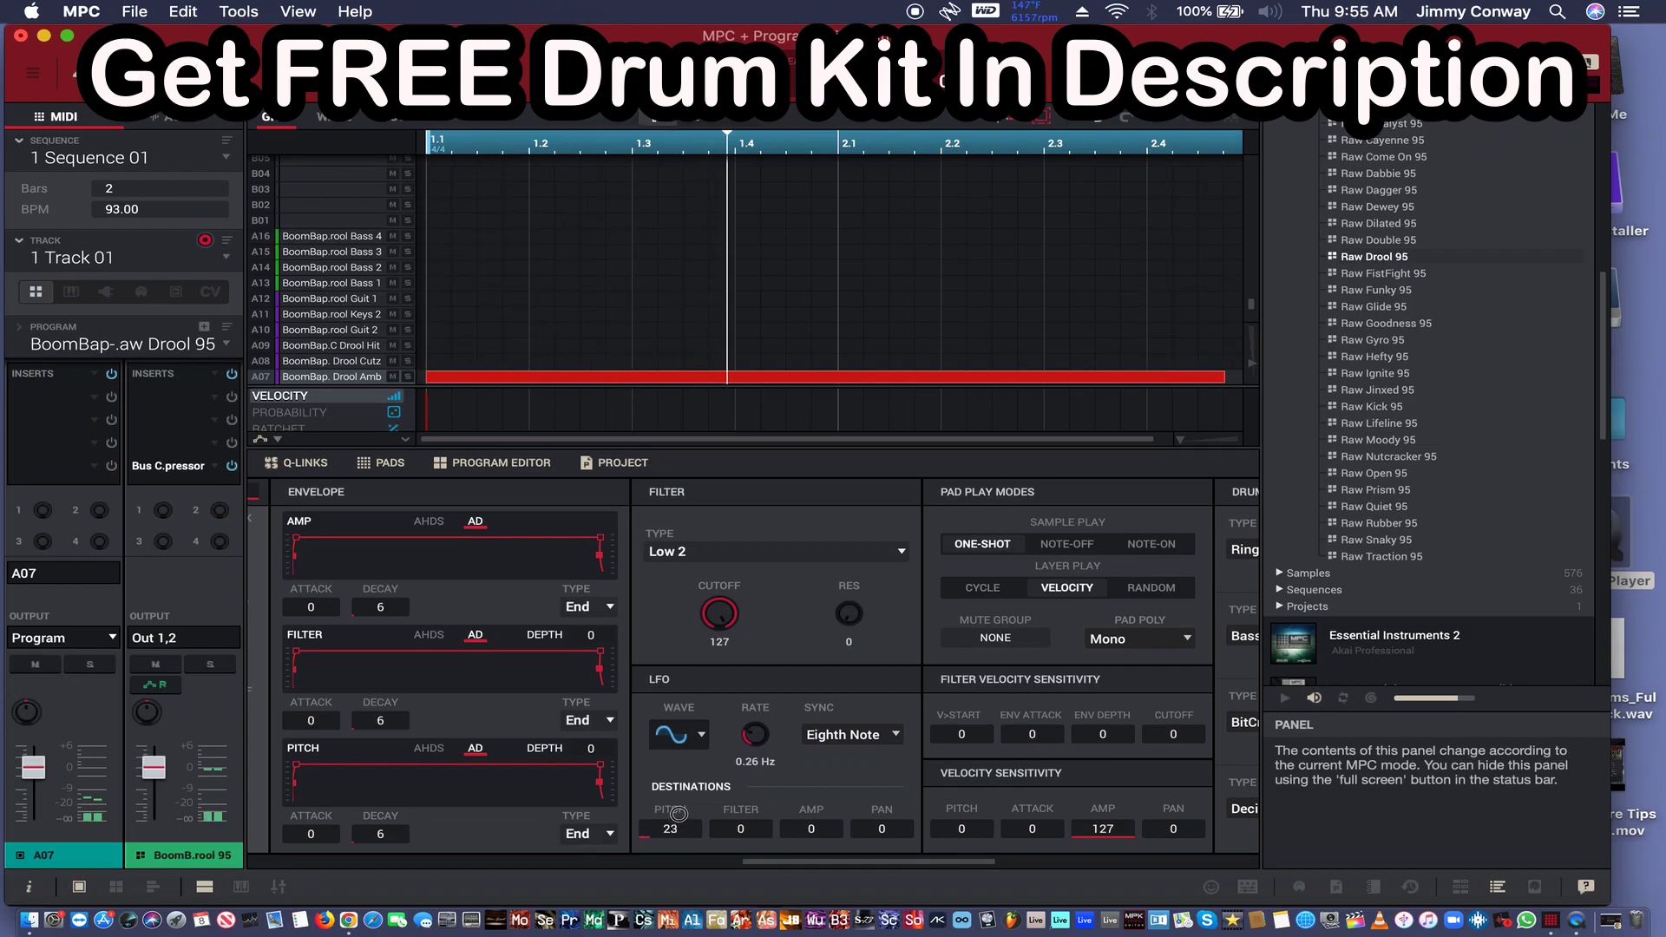
- Try Saw and Triangle LFO waves while raising the pitch depth to 84
click(678, 734)
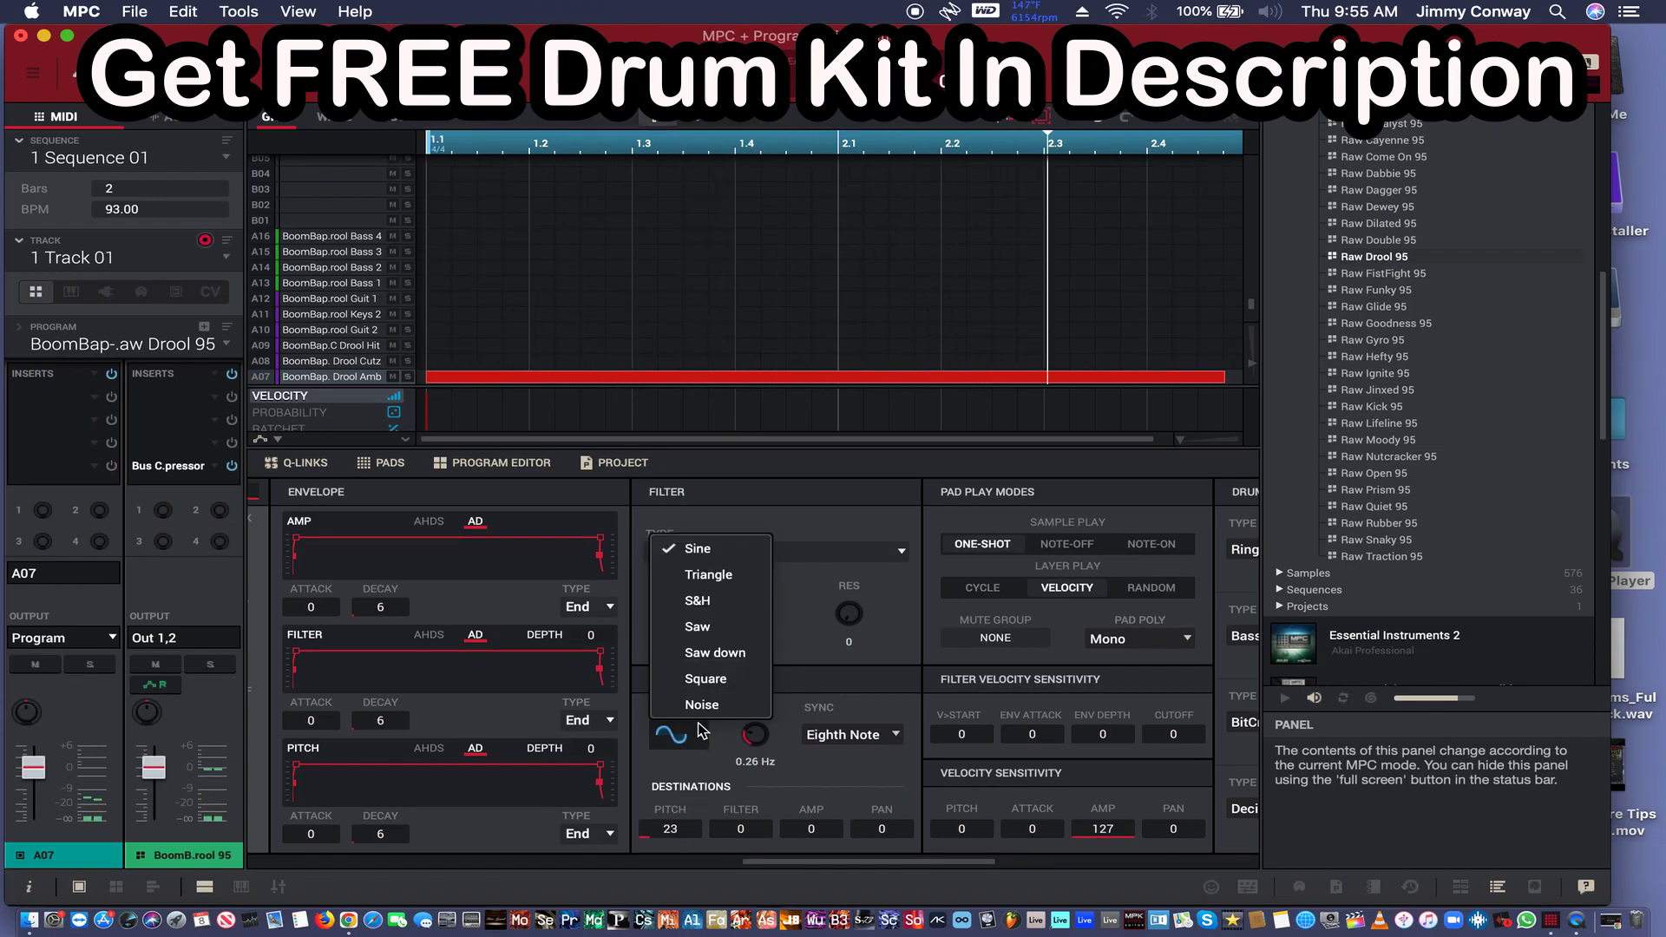
click(700, 633)
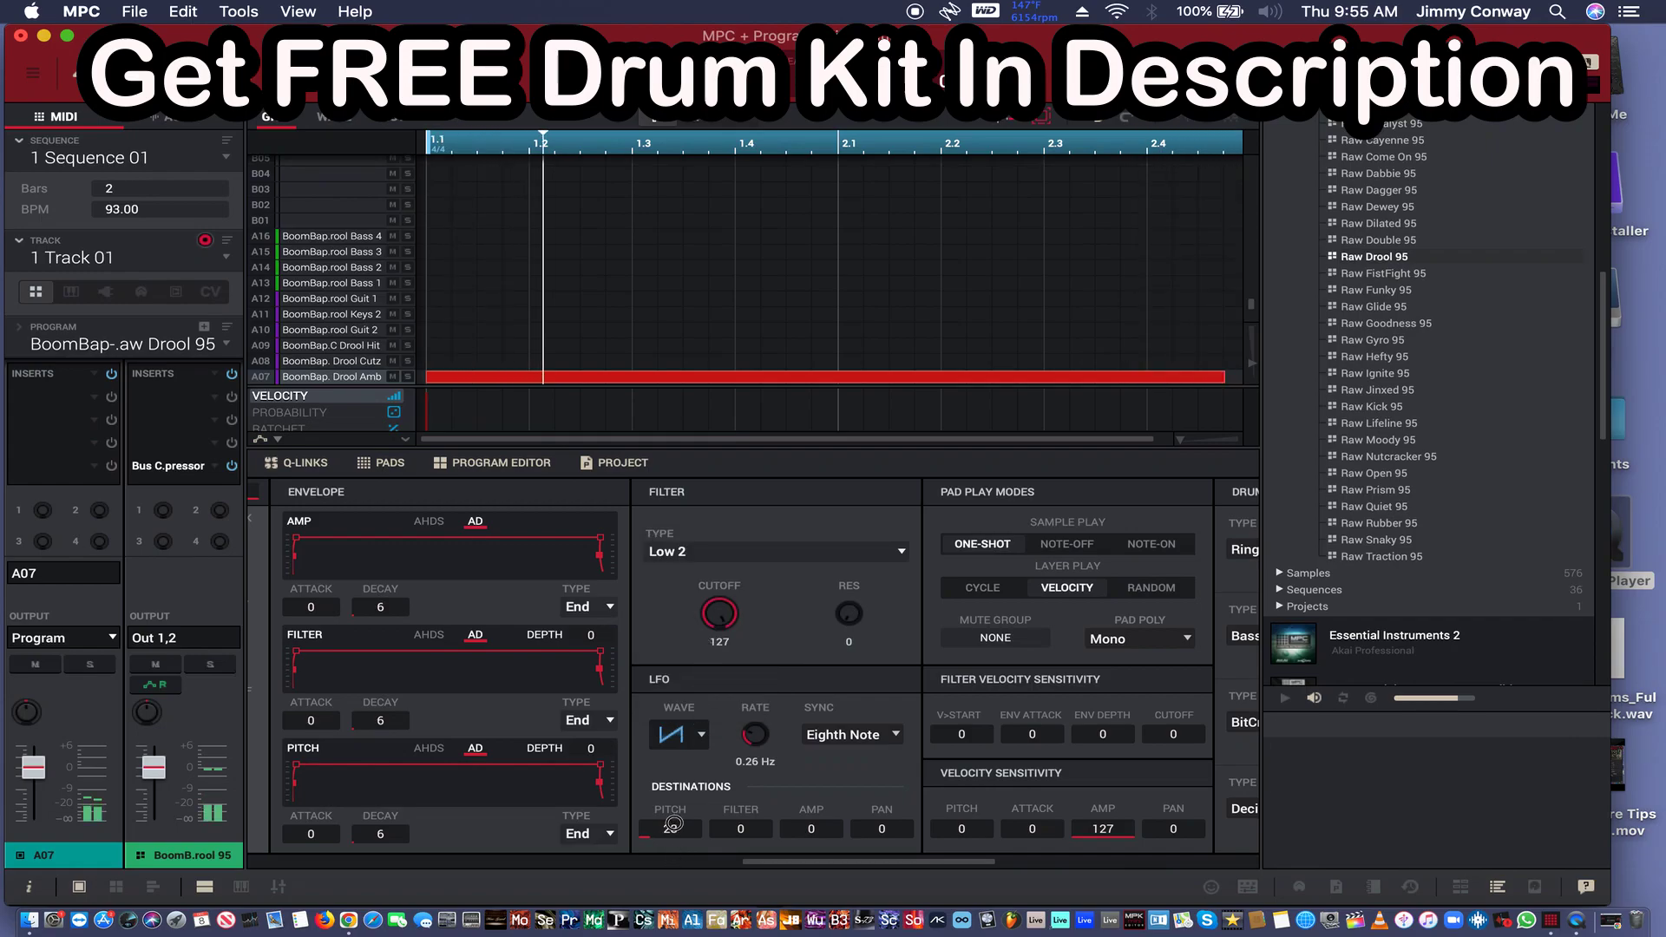
drag(670, 831, 645, 714)
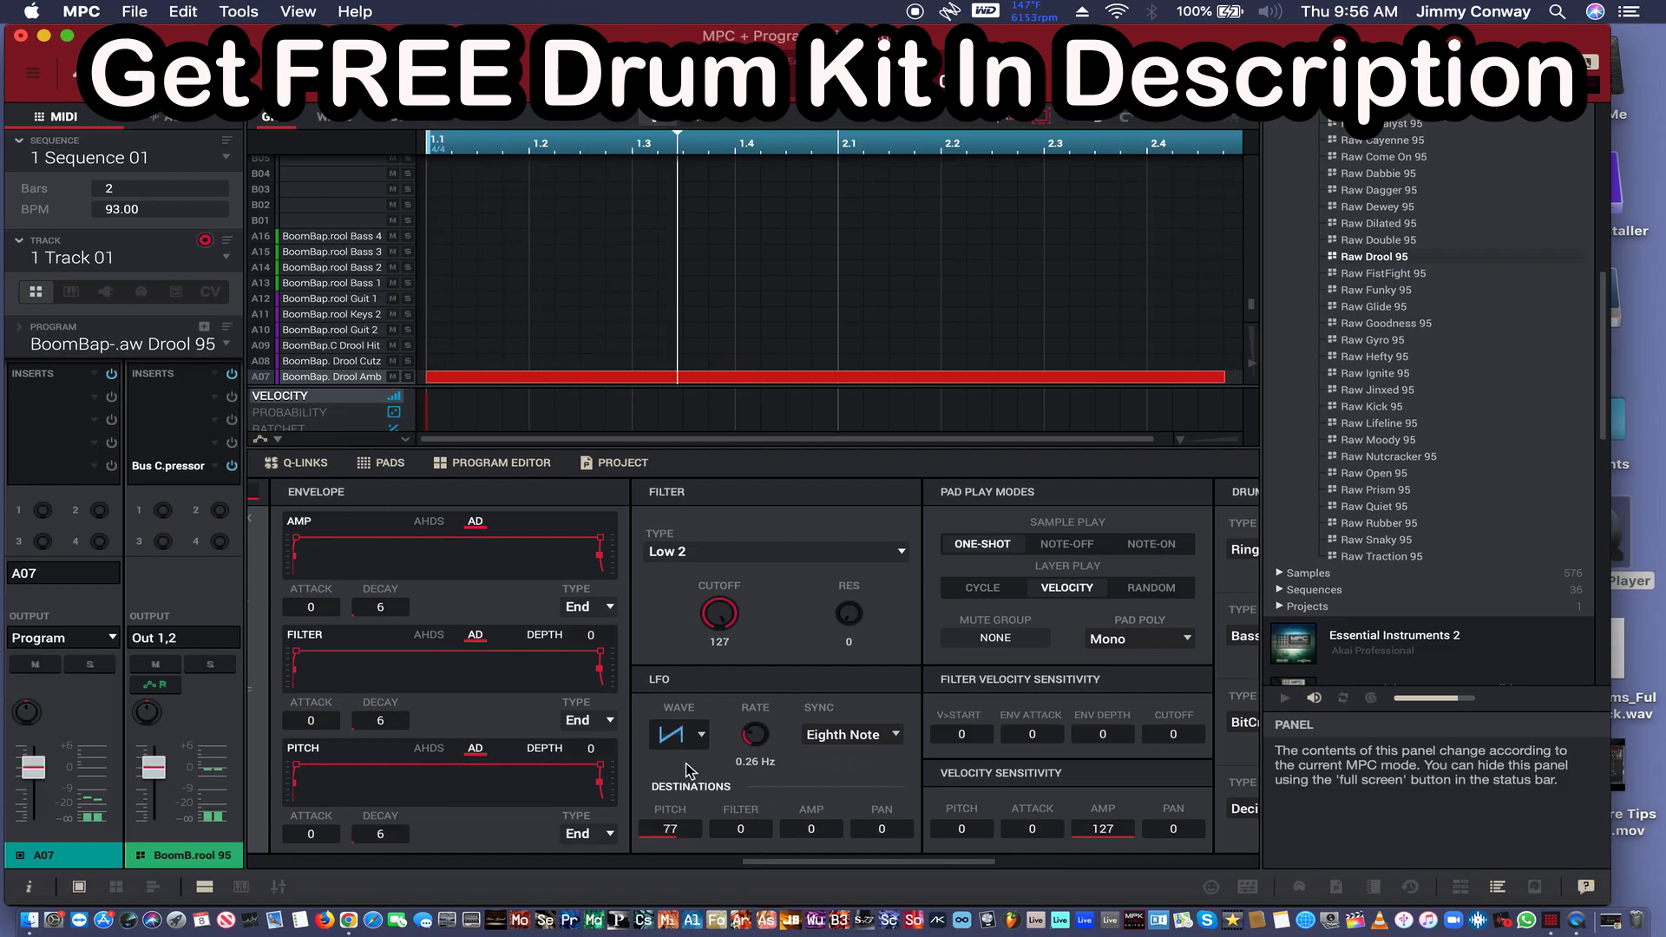
click(677, 735)
click(701, 571)
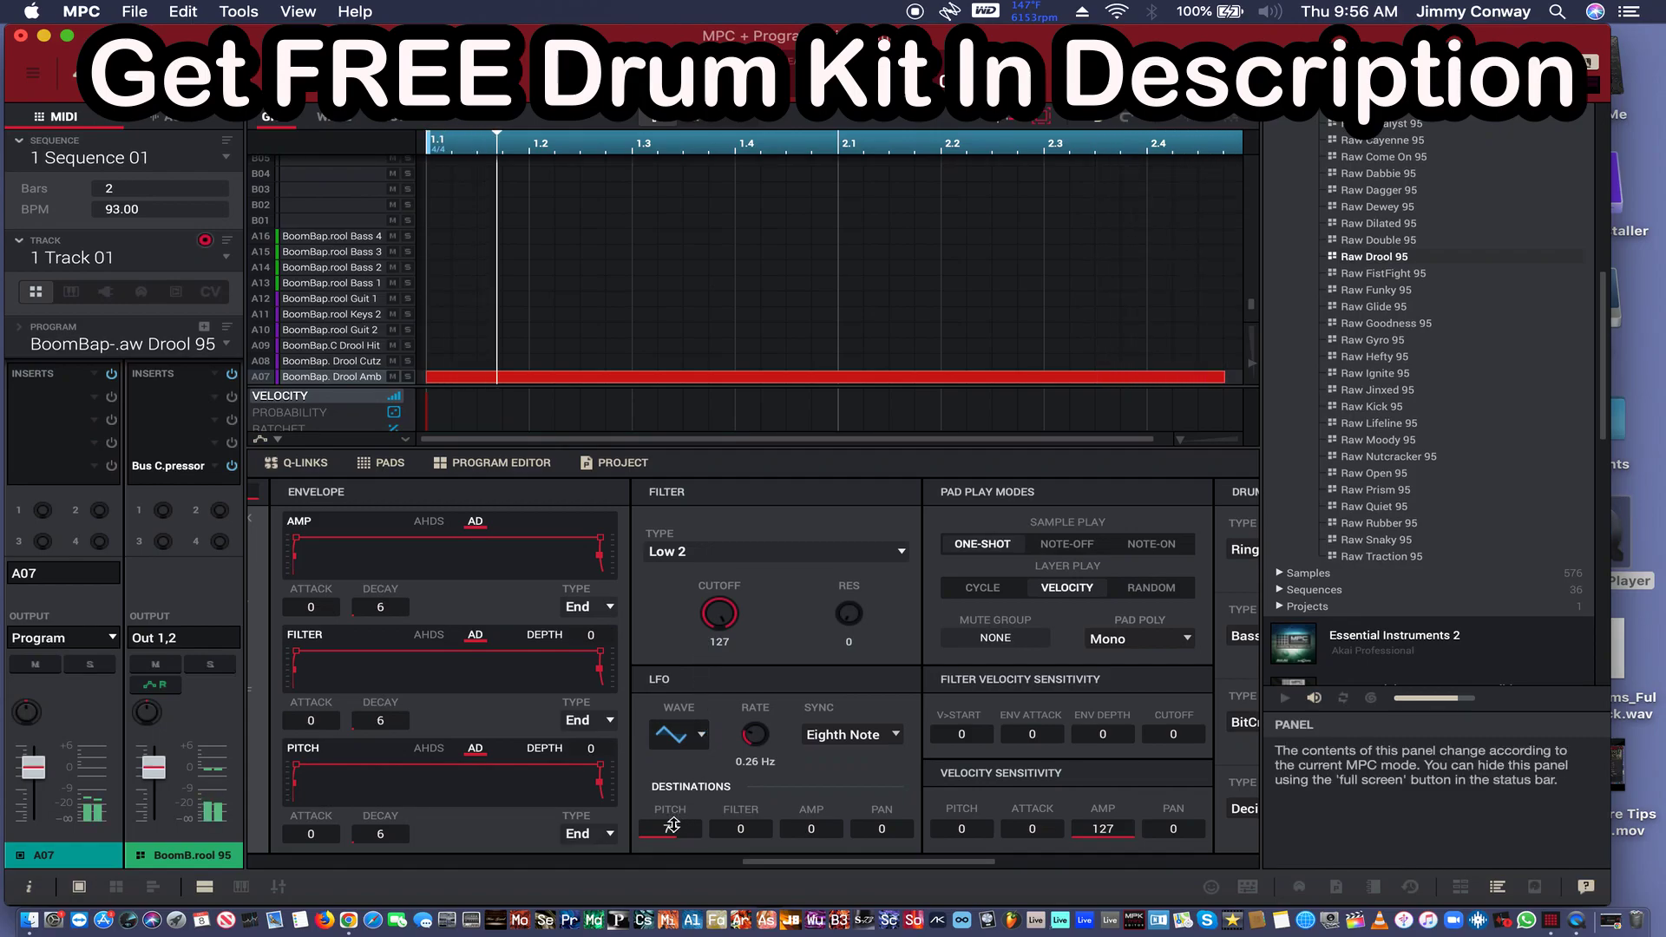
drag(672, 824, 668, 810)
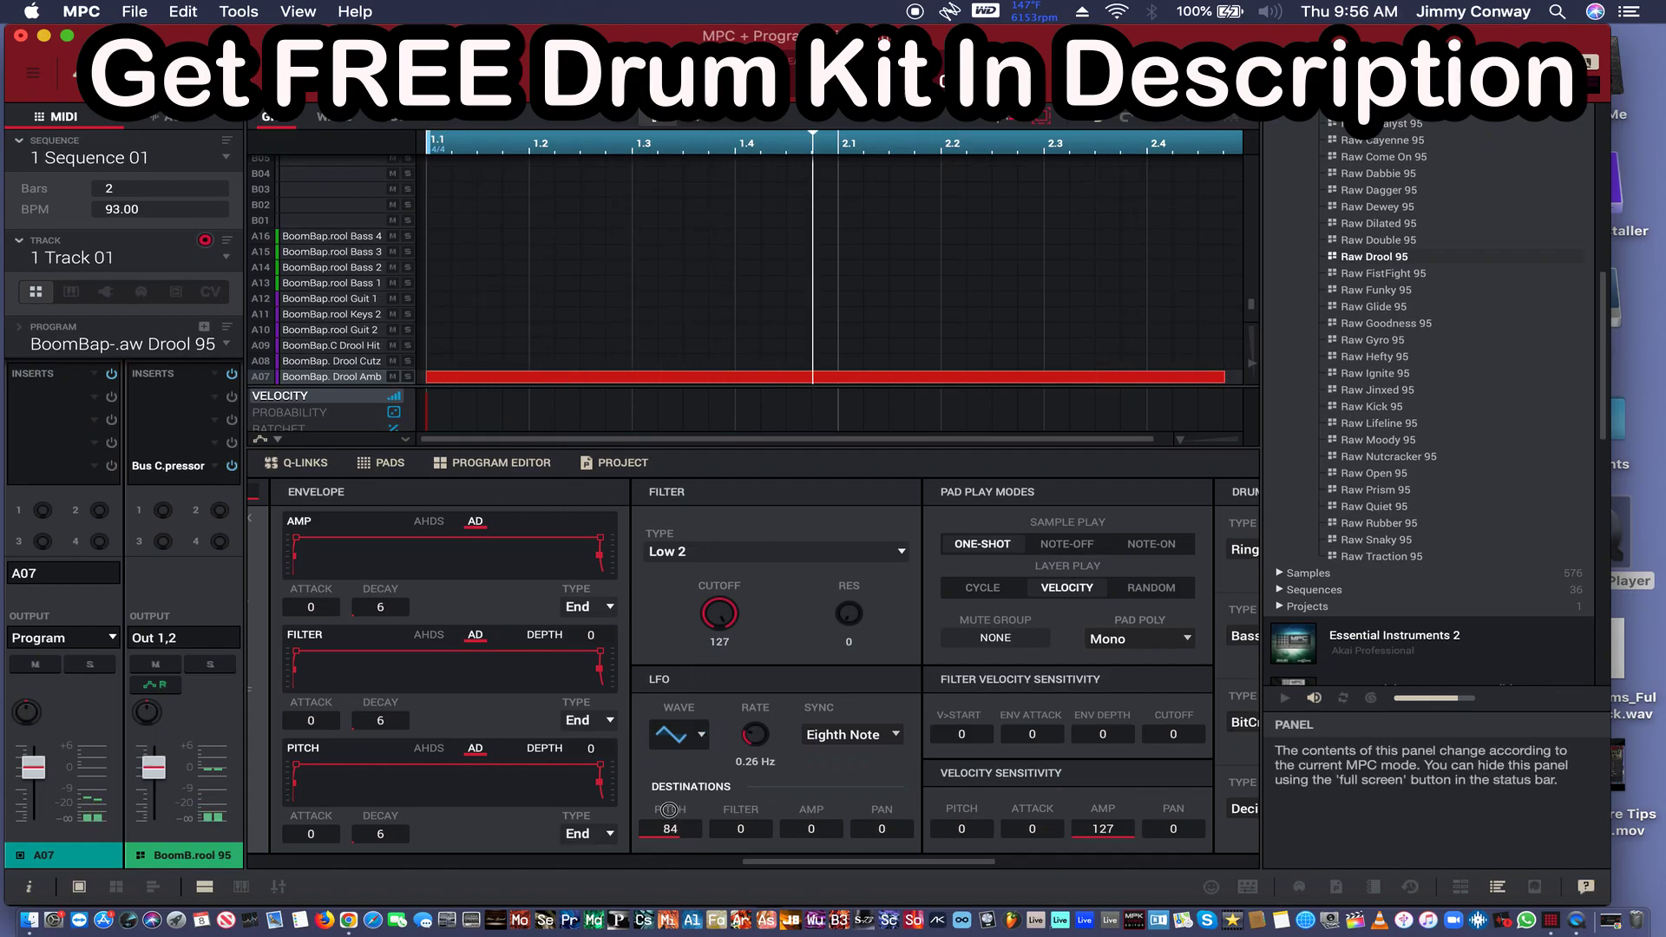
- Audition the Noise LFO wave, then settle on Square
click(690, 734)
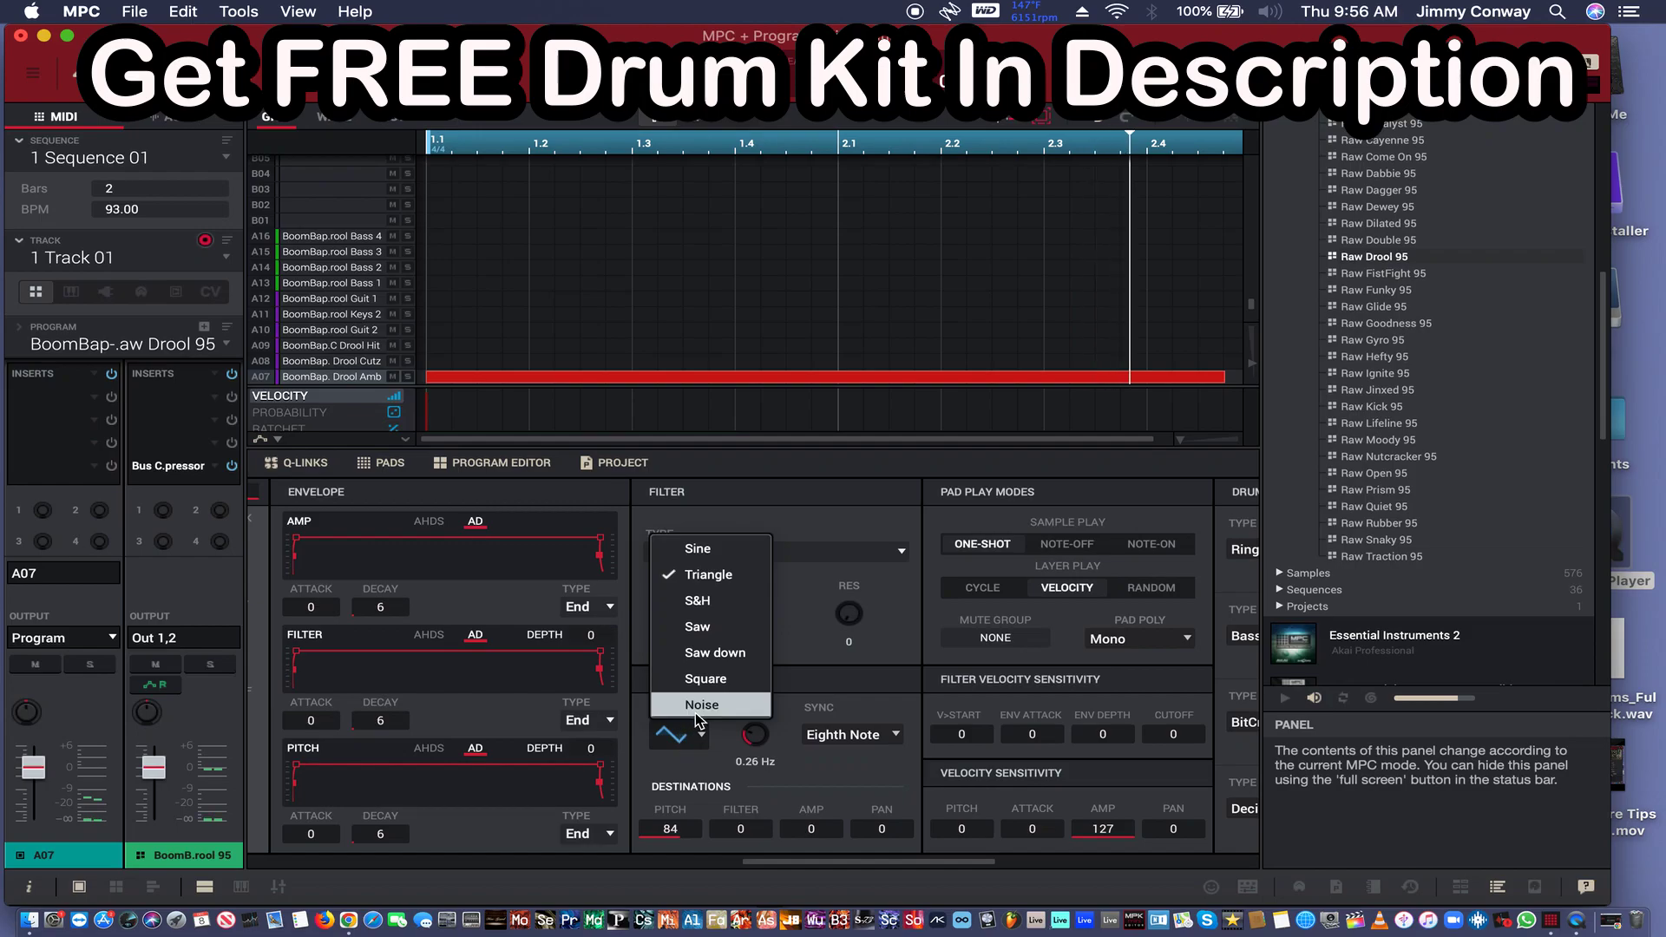
click(701, 705)
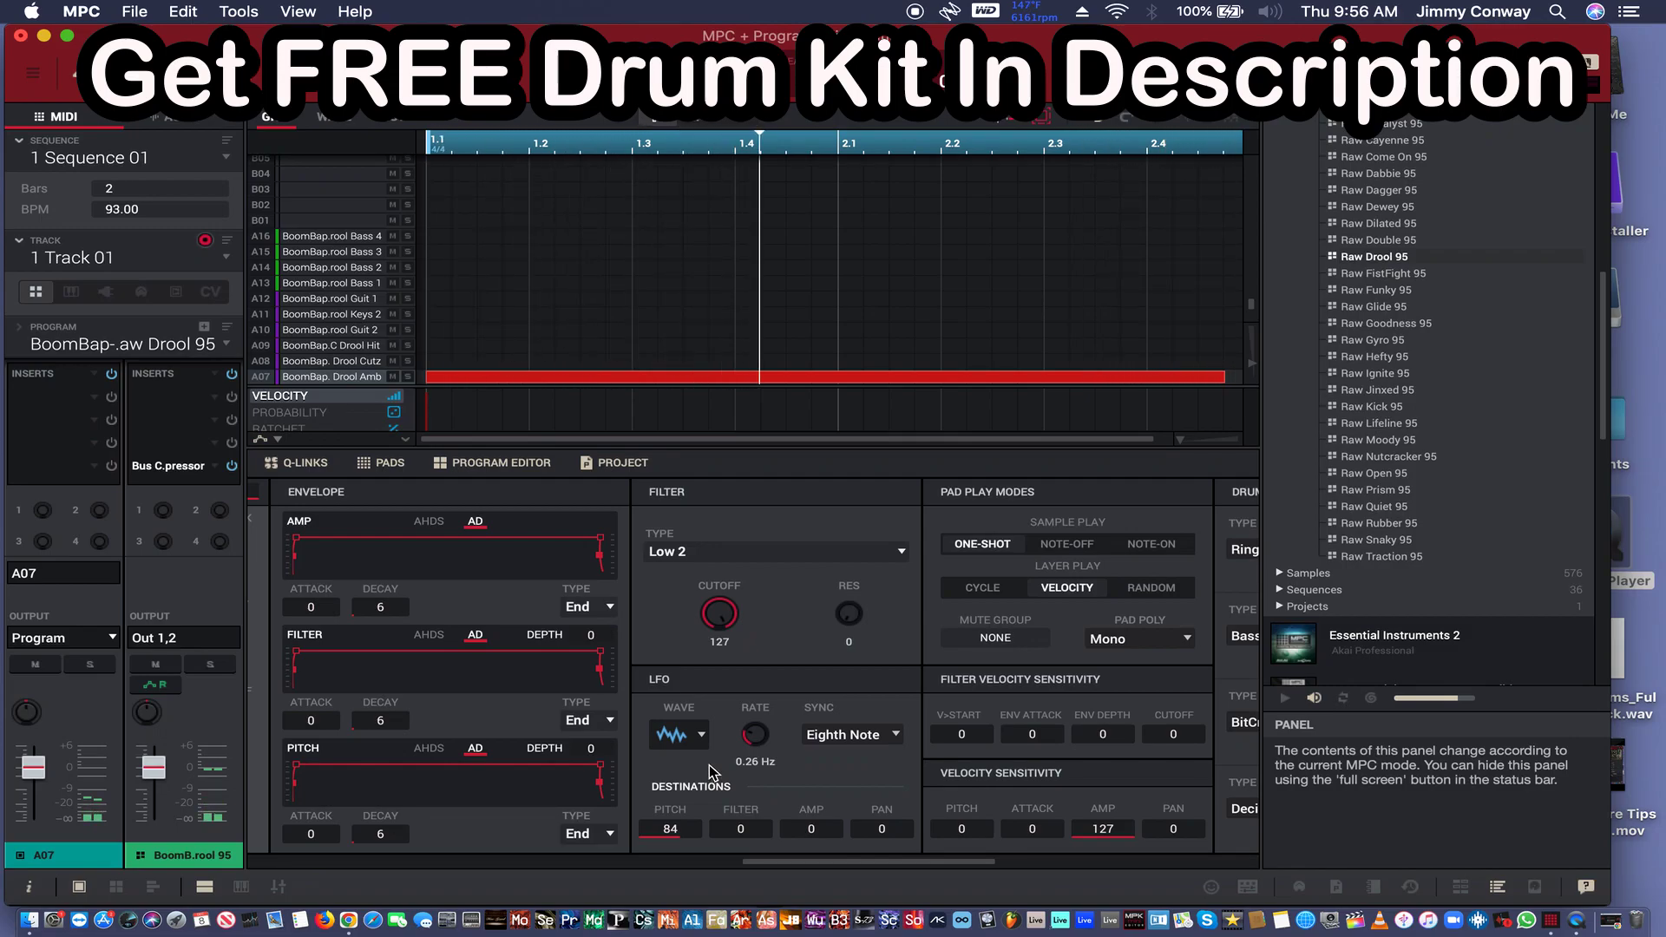
click(691, 733)
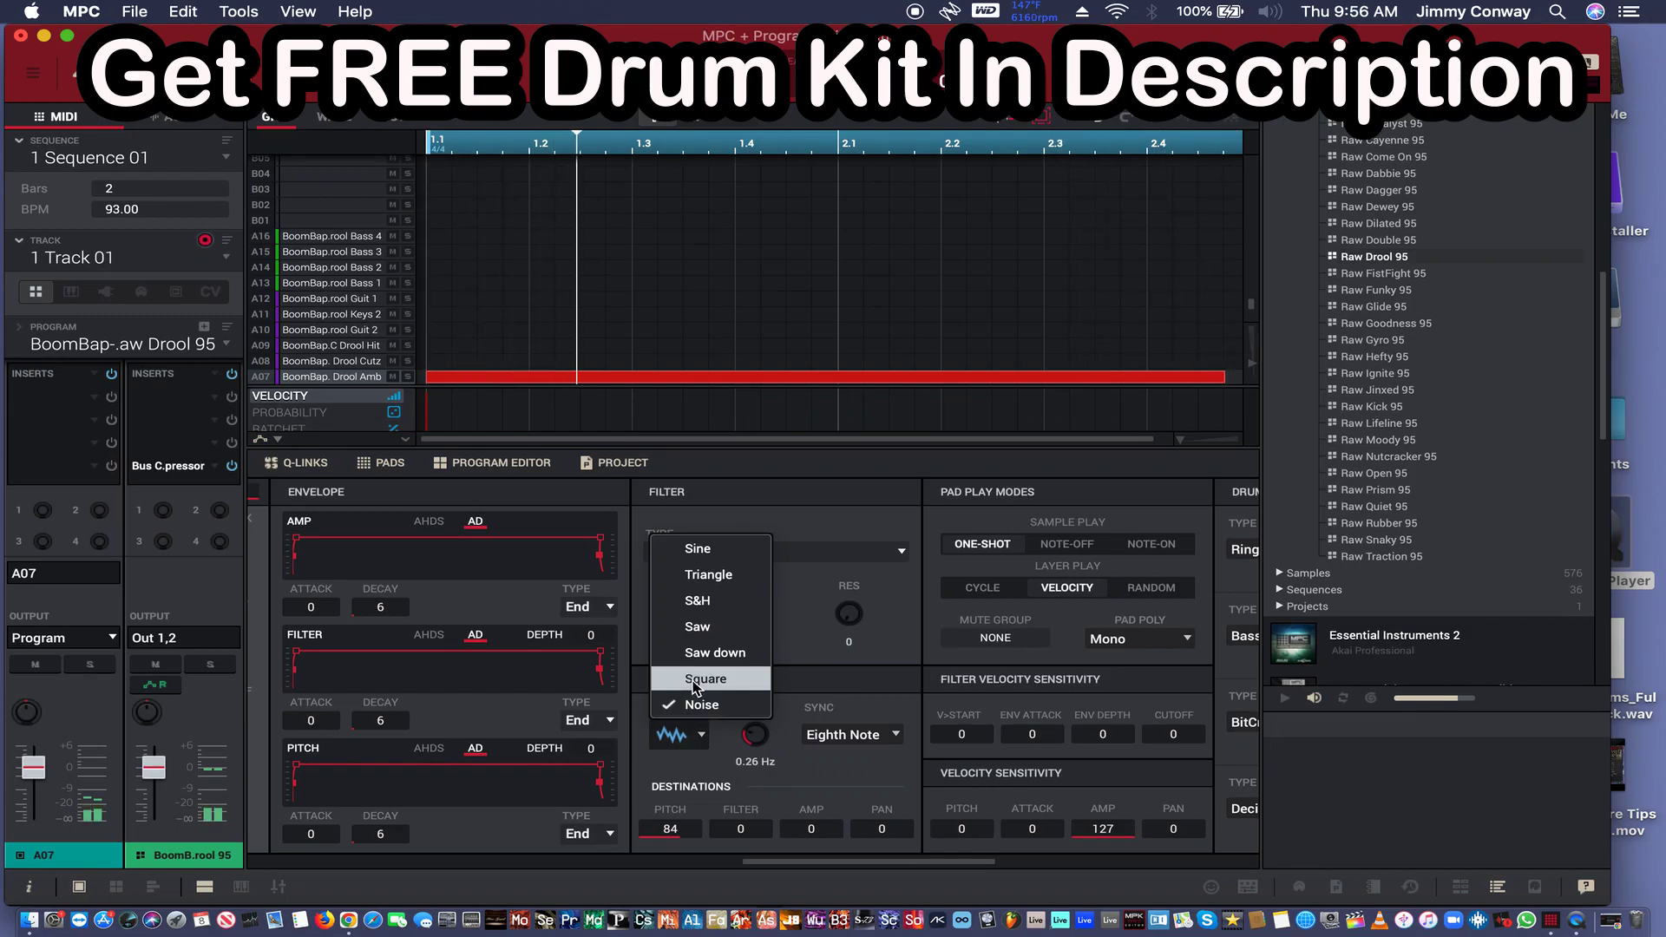
click(694, 687)
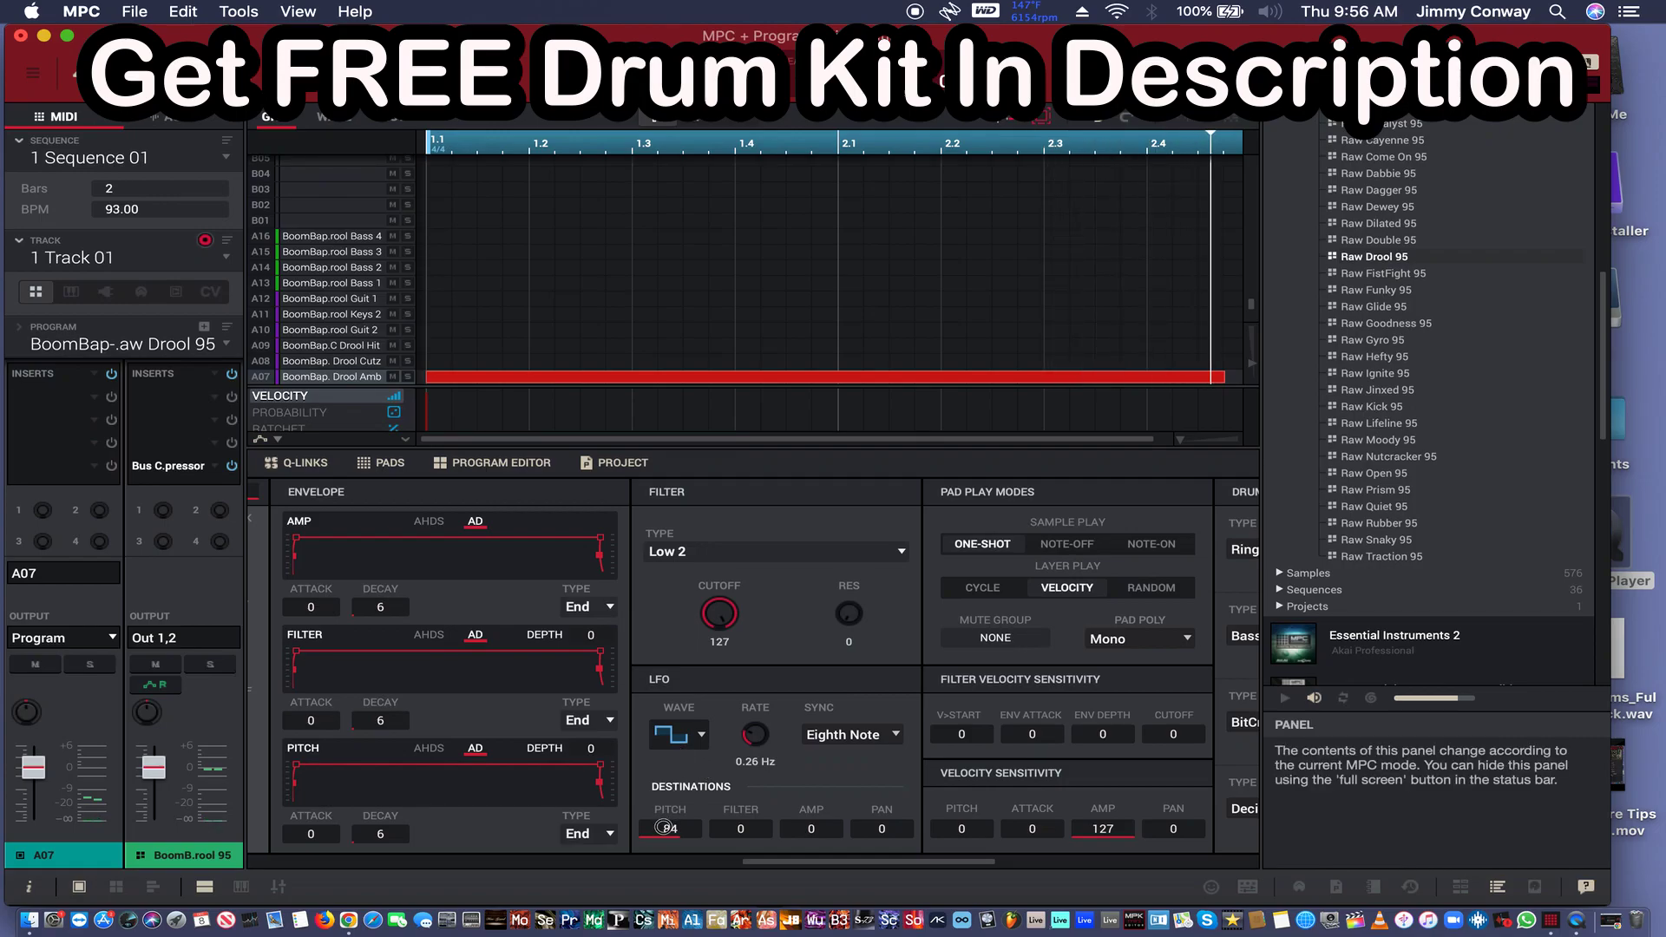
- Lower the LFO pitch depth to 25, replay, and route the LFO to the filter at 23
drag(670, 827, 639, 735)
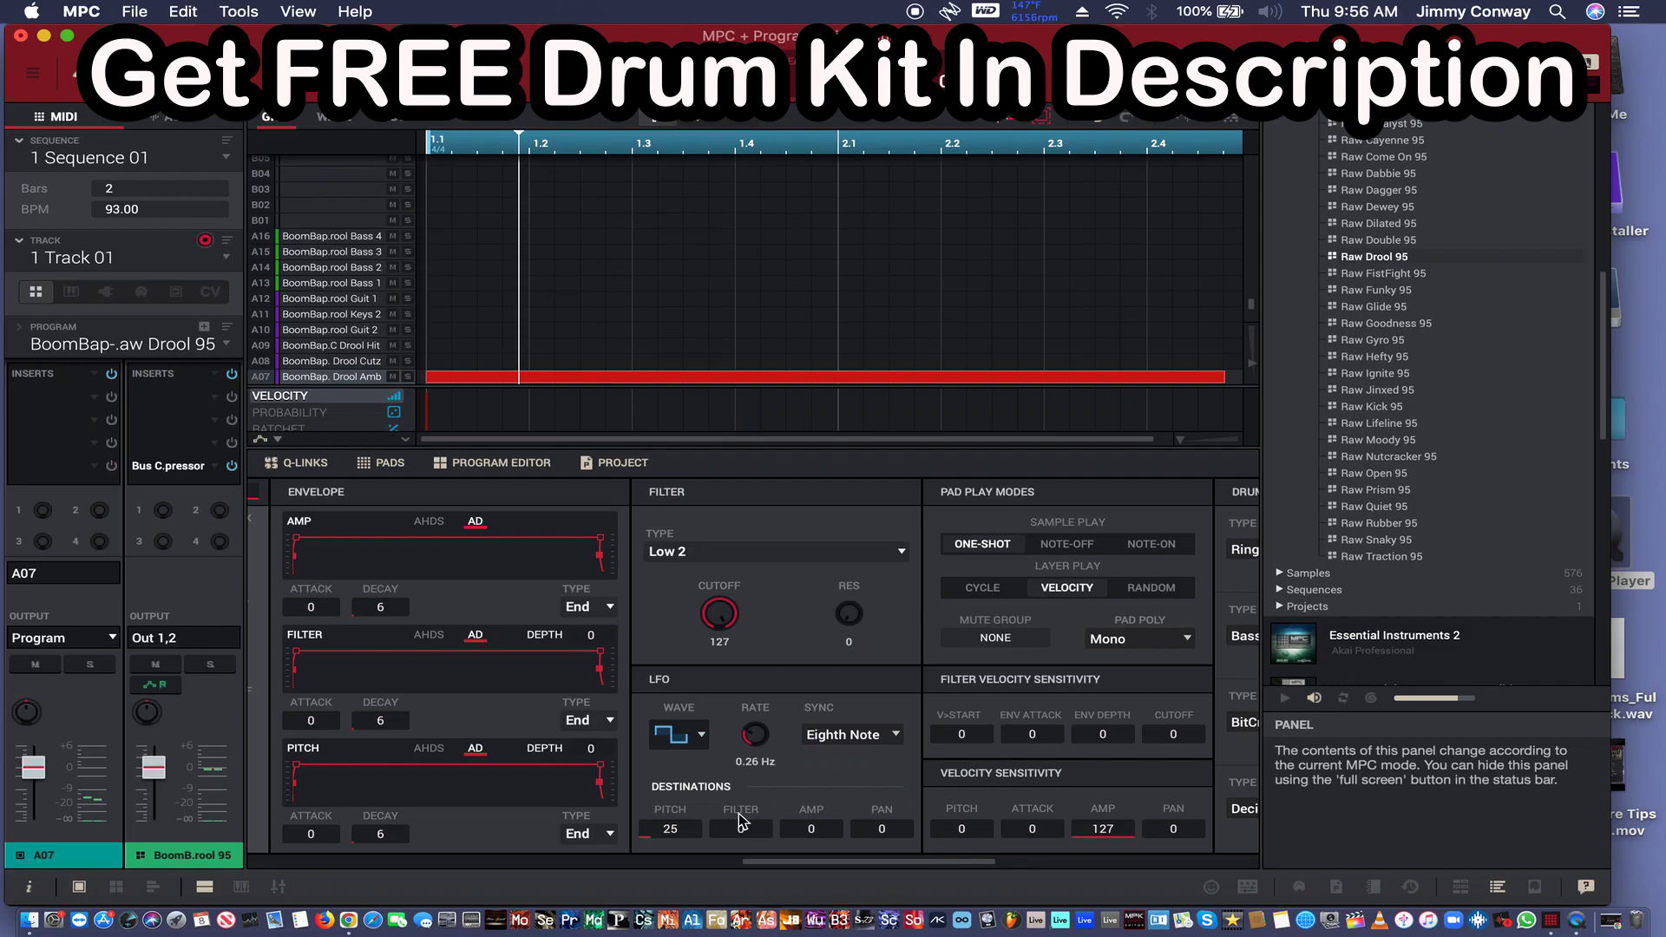
key(space)
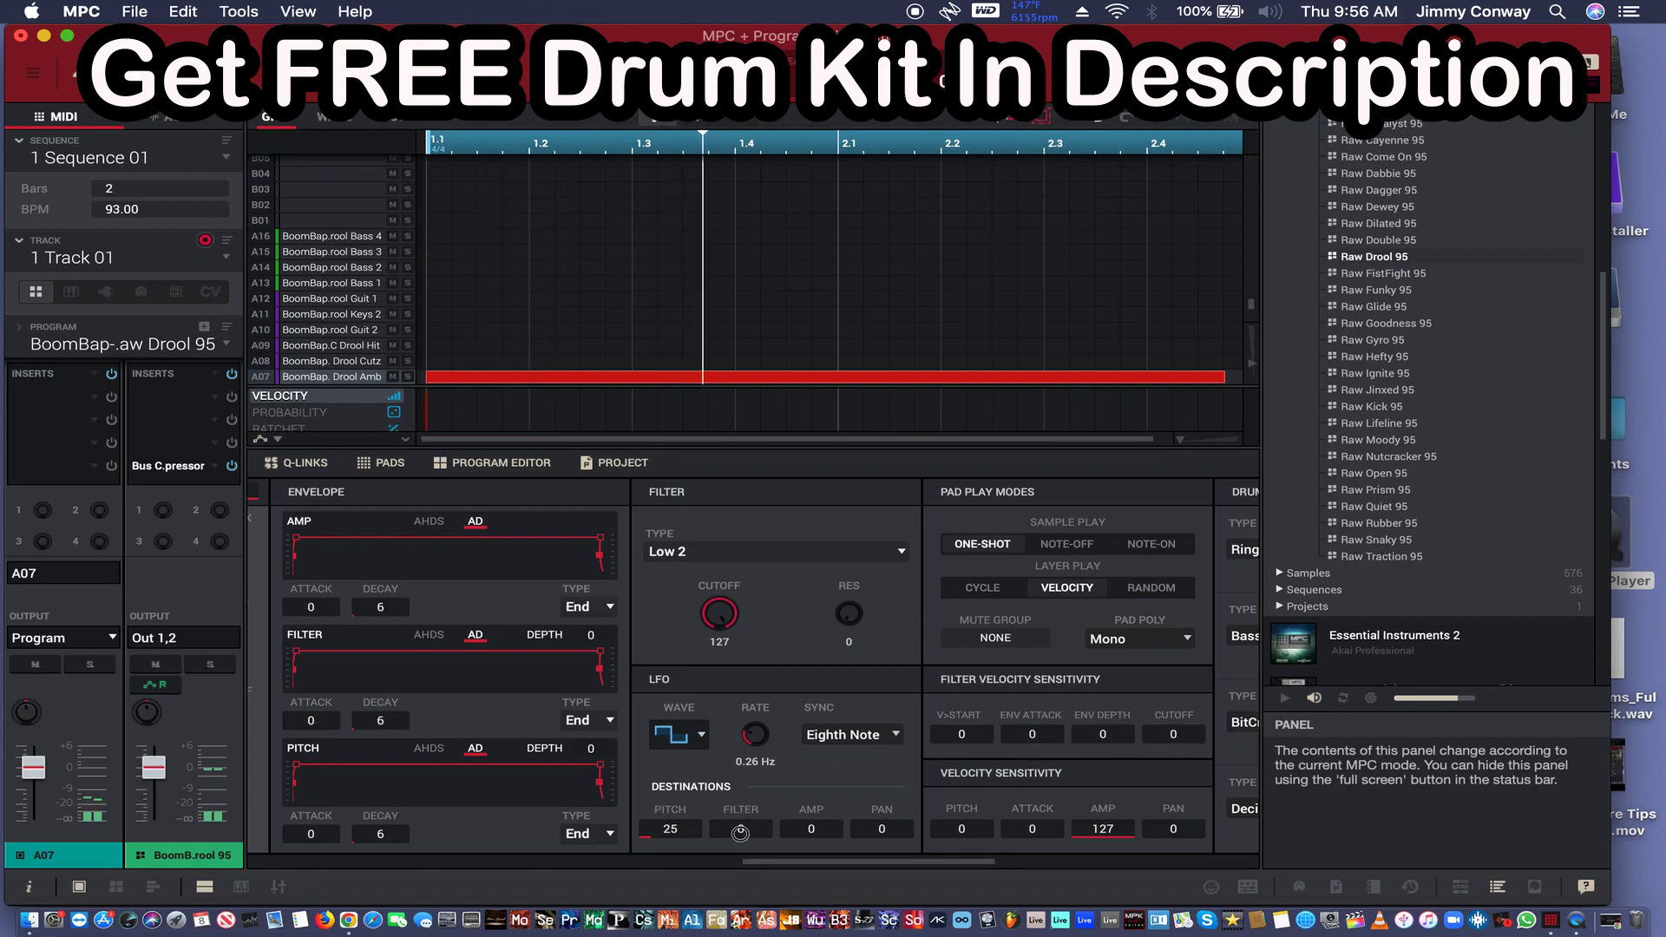
drag(739, 833, 738, 801)
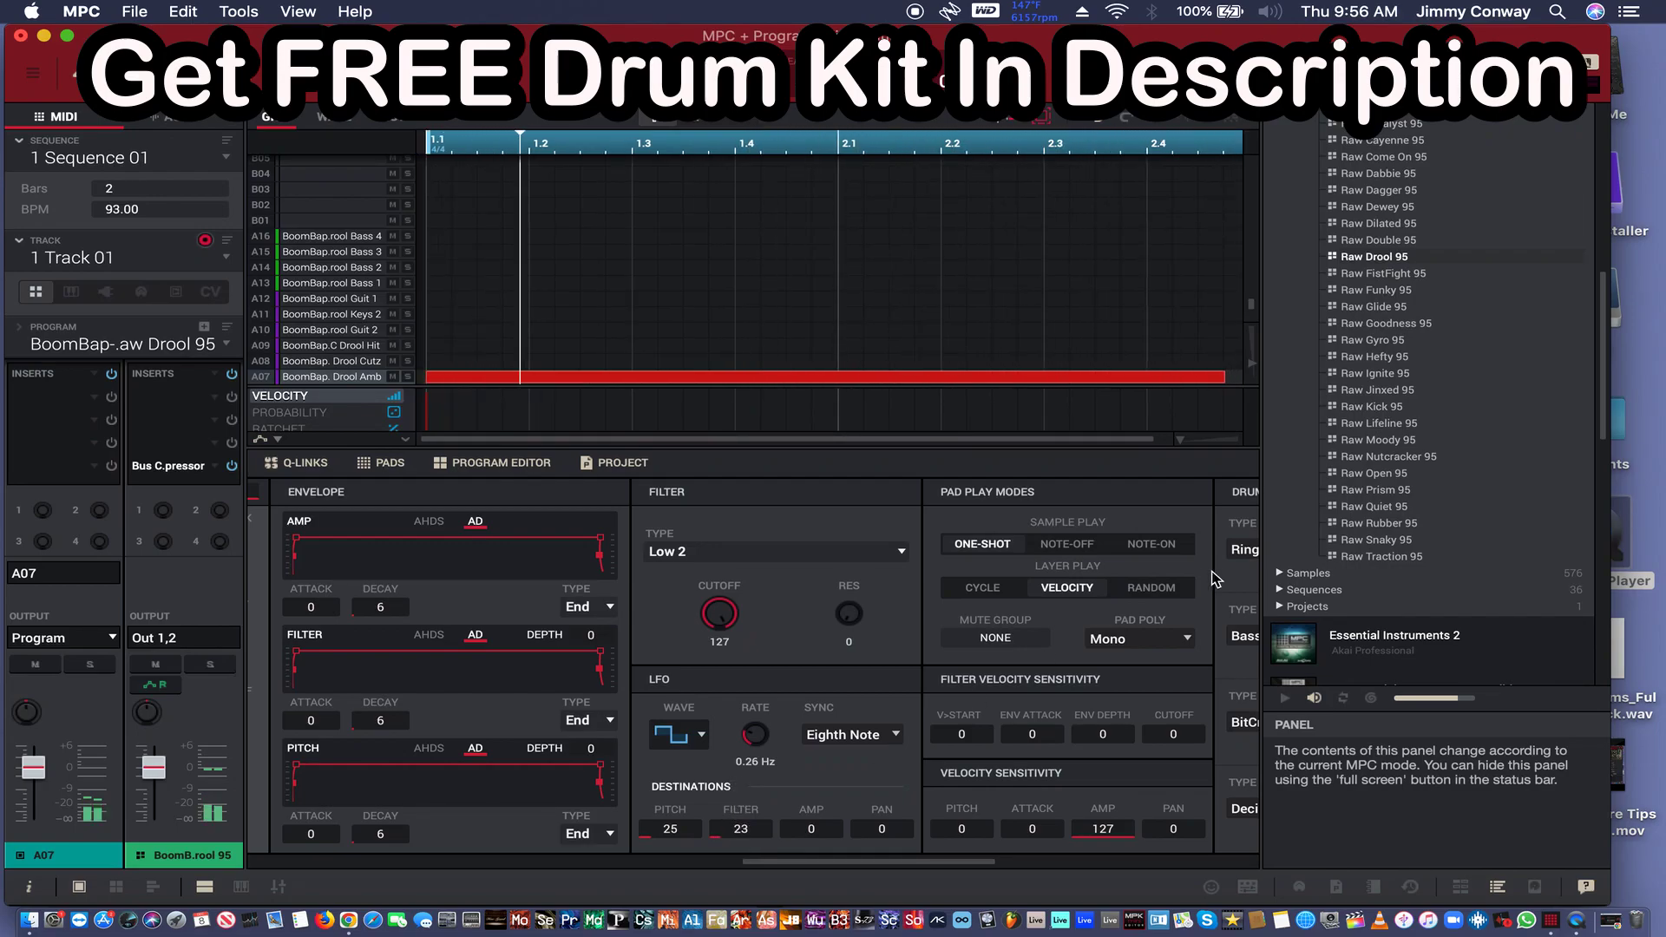
click(1223, 374)
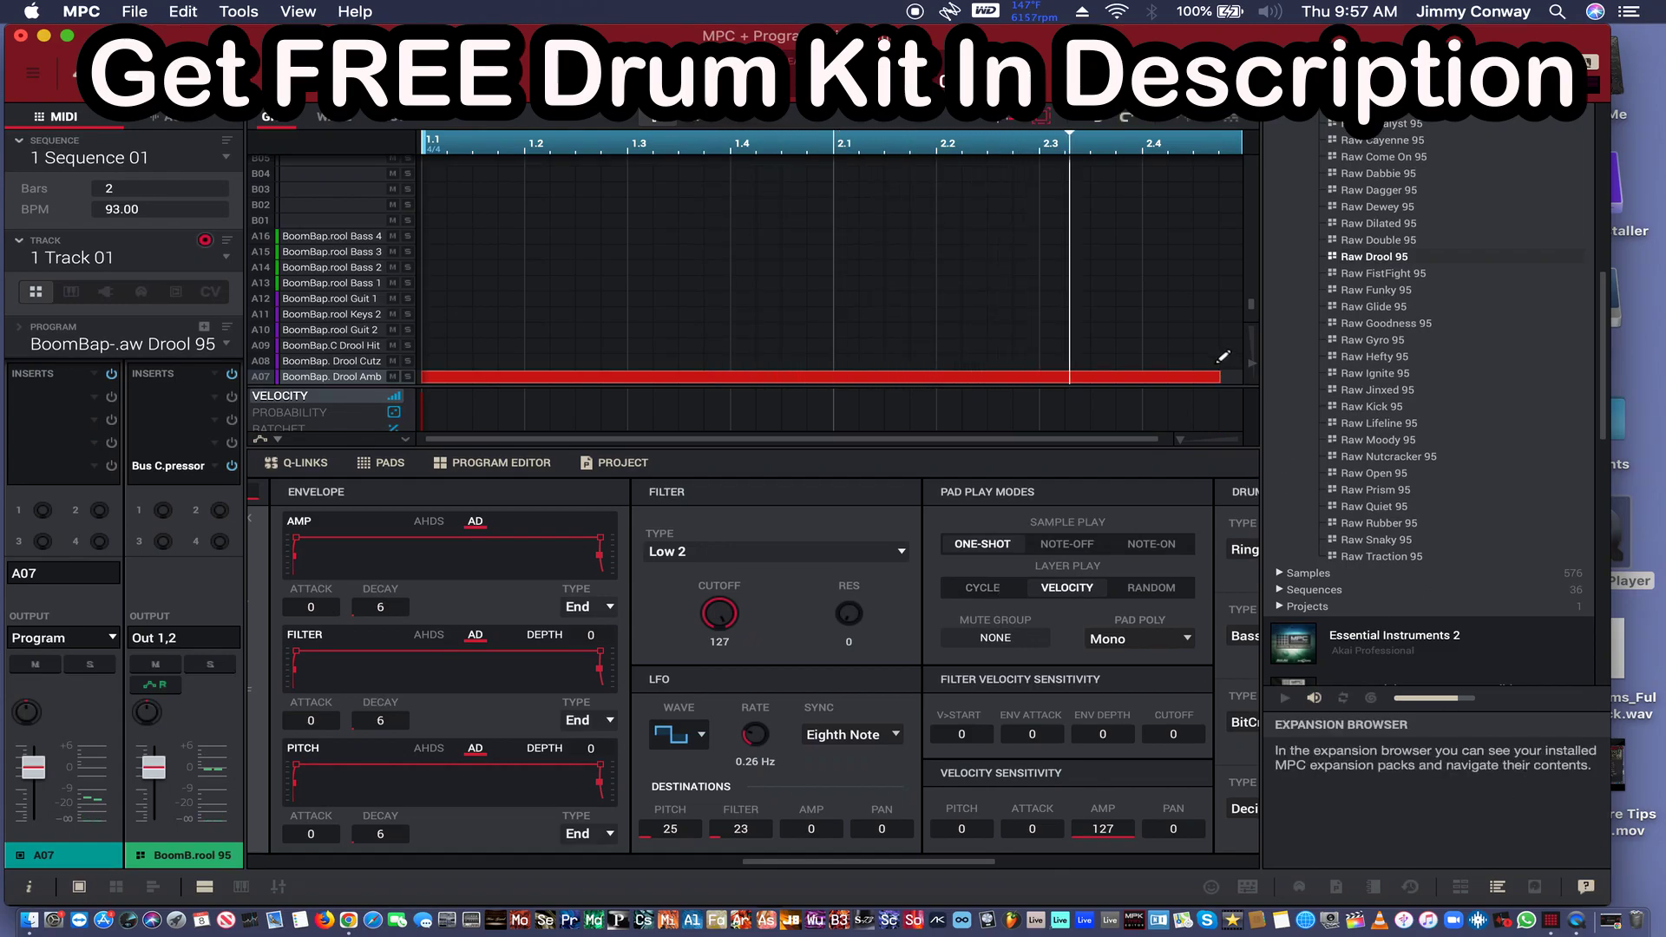
- Extend the A07 Drool Amb note to the grid's end, sync the LFO to Sixteenth Note Triplet, and replay
mouse_move(1219, 376)
mouse_down()
mouse_move(1275, 387)
mouse_move(1250, 389)
mouse_up()
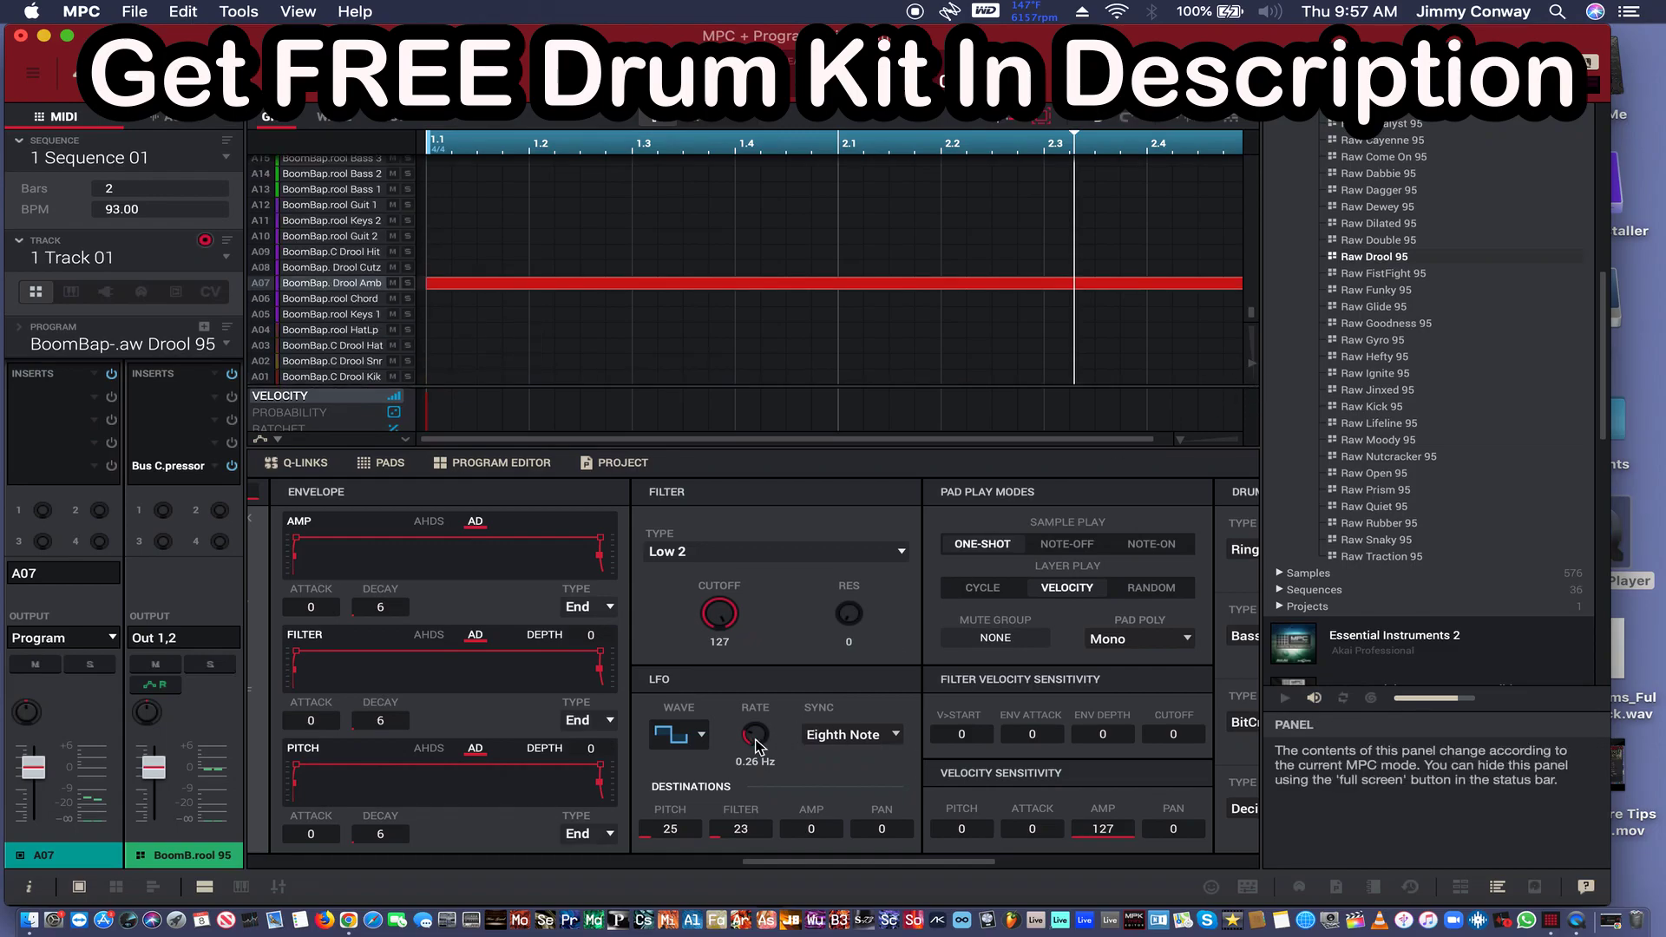
click(863, 736)
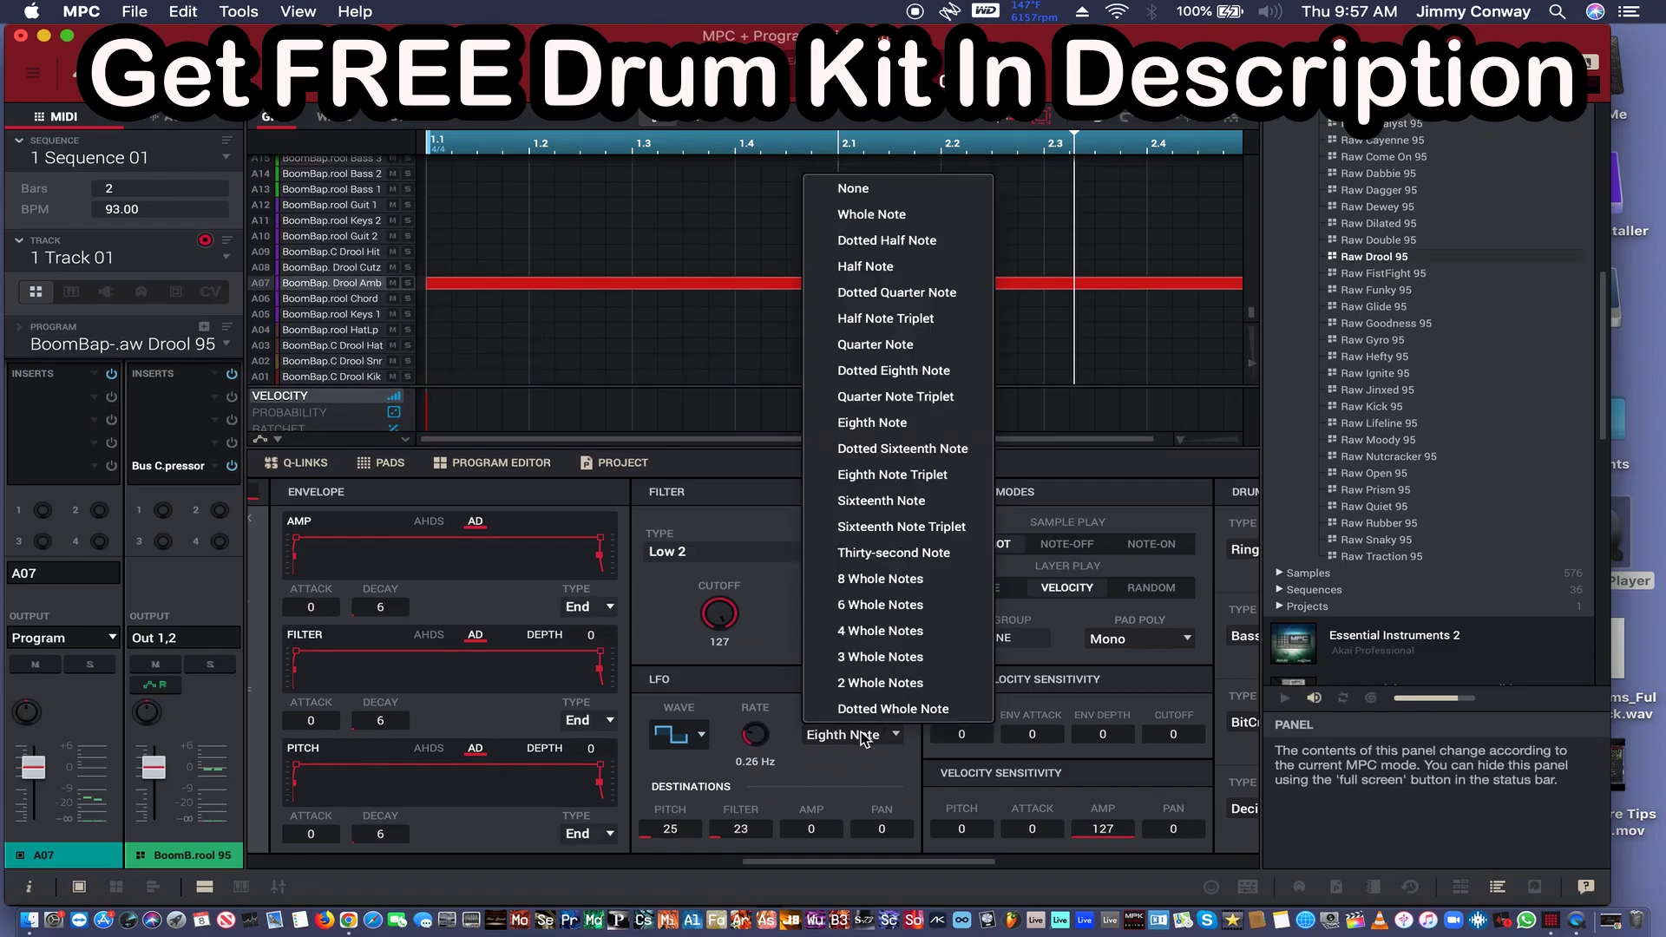
click(902, 528)
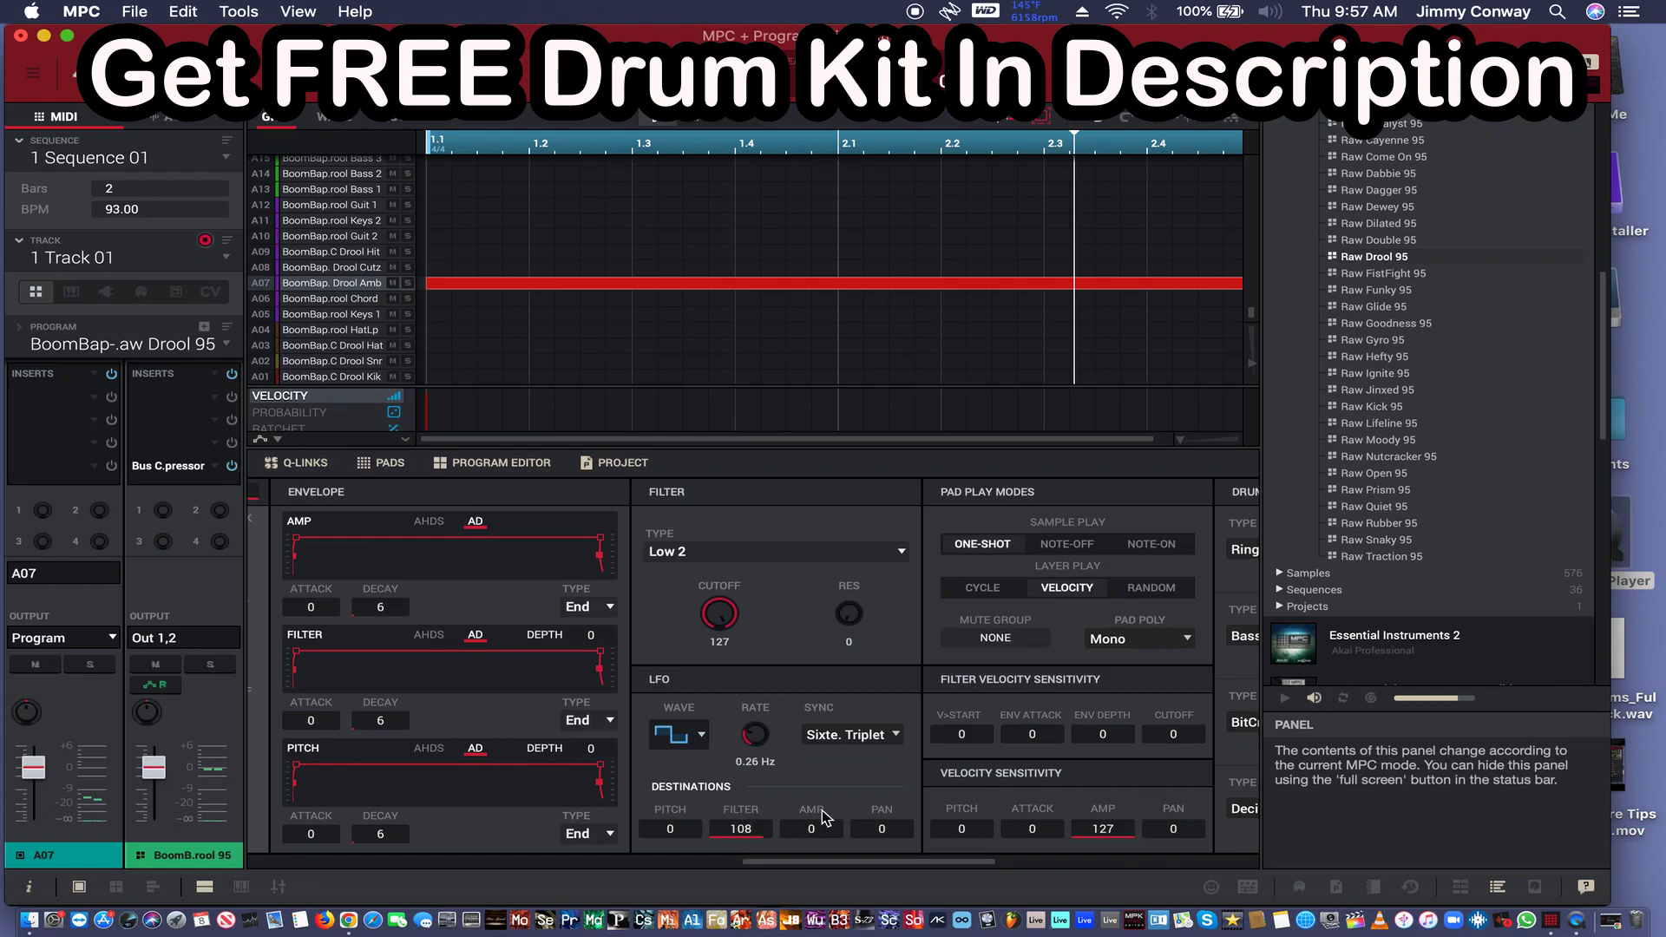
key(space)
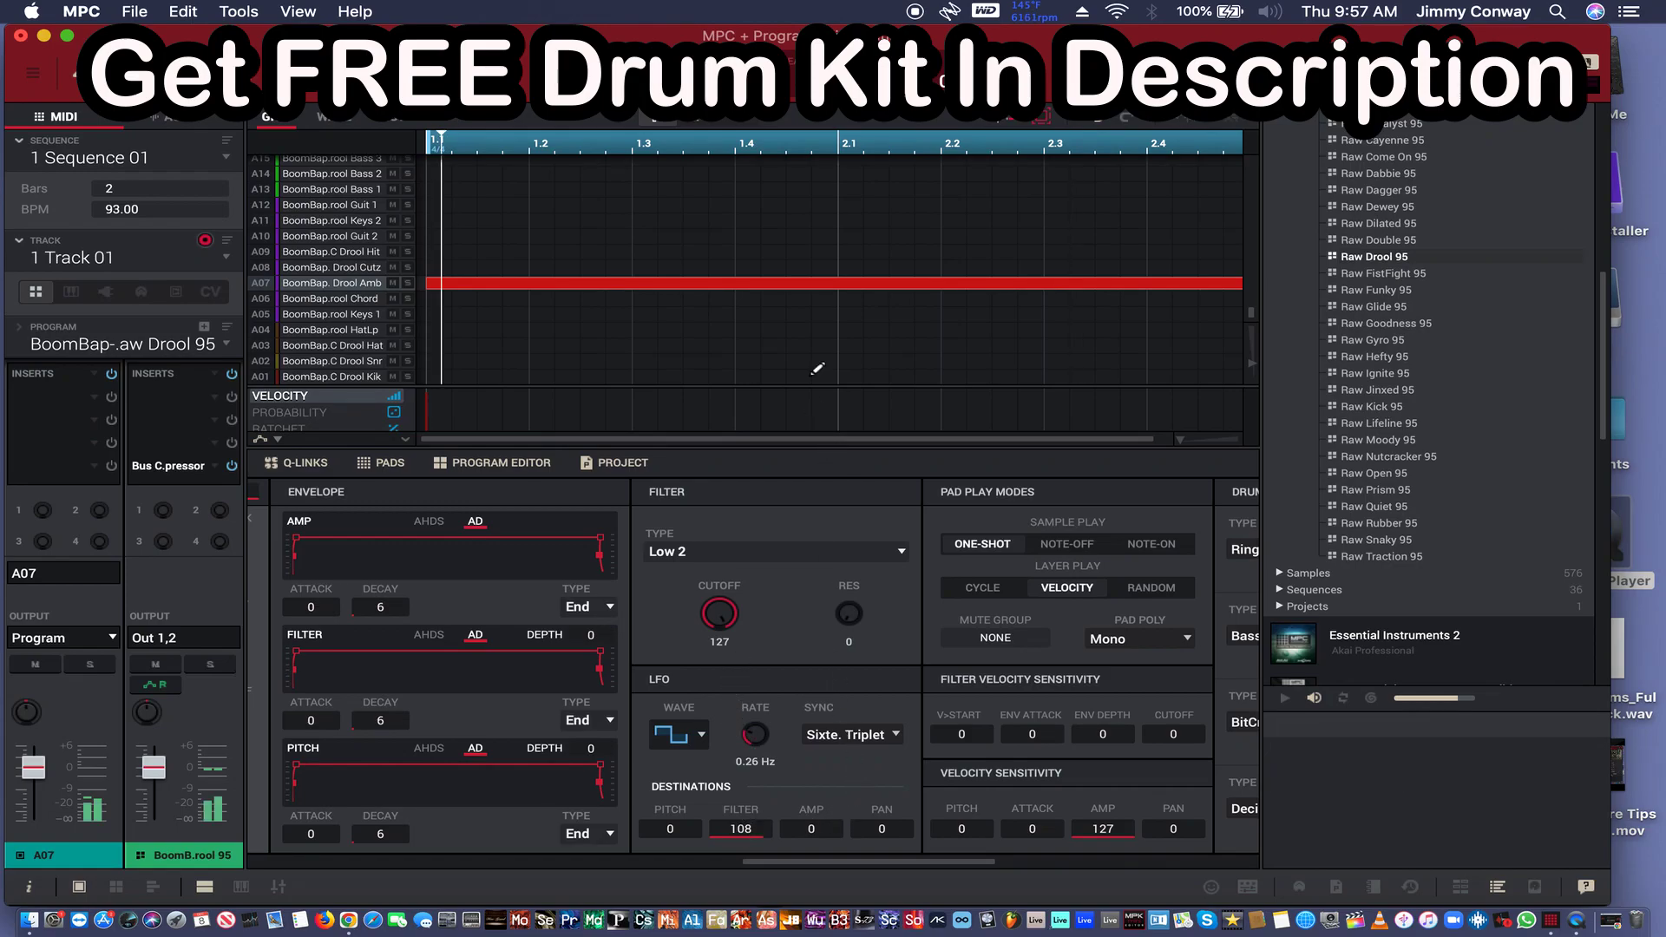
- Try the LFO as a Sine wave synced to 2 Whole Notes
click(695, 739)
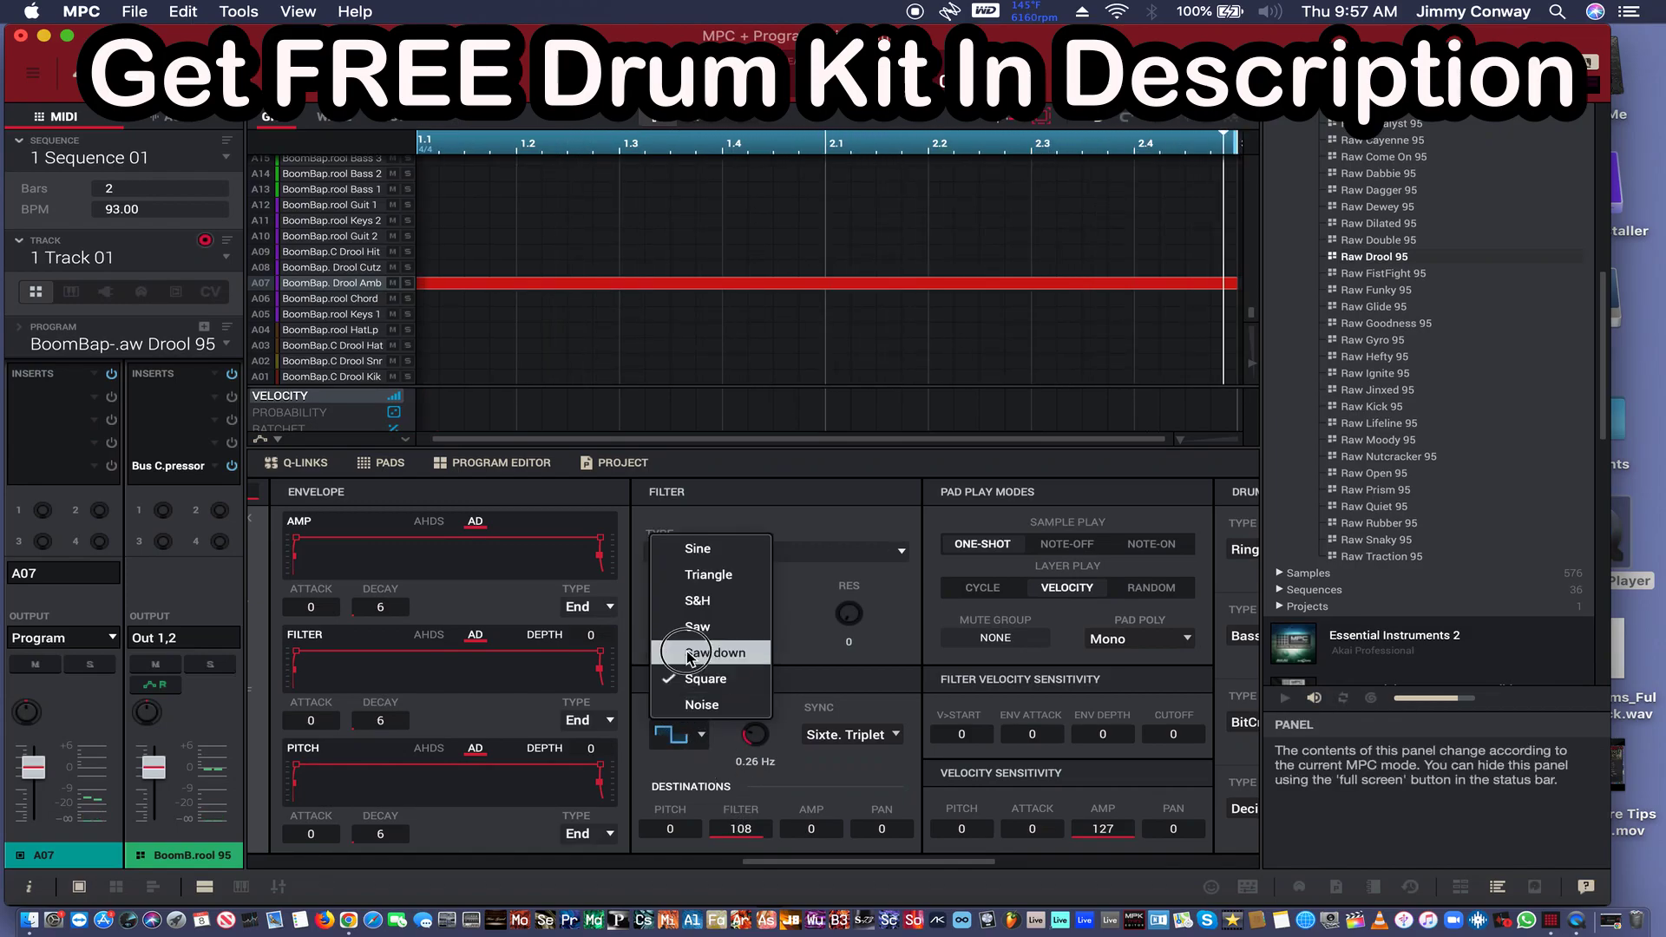
click(727, 558)
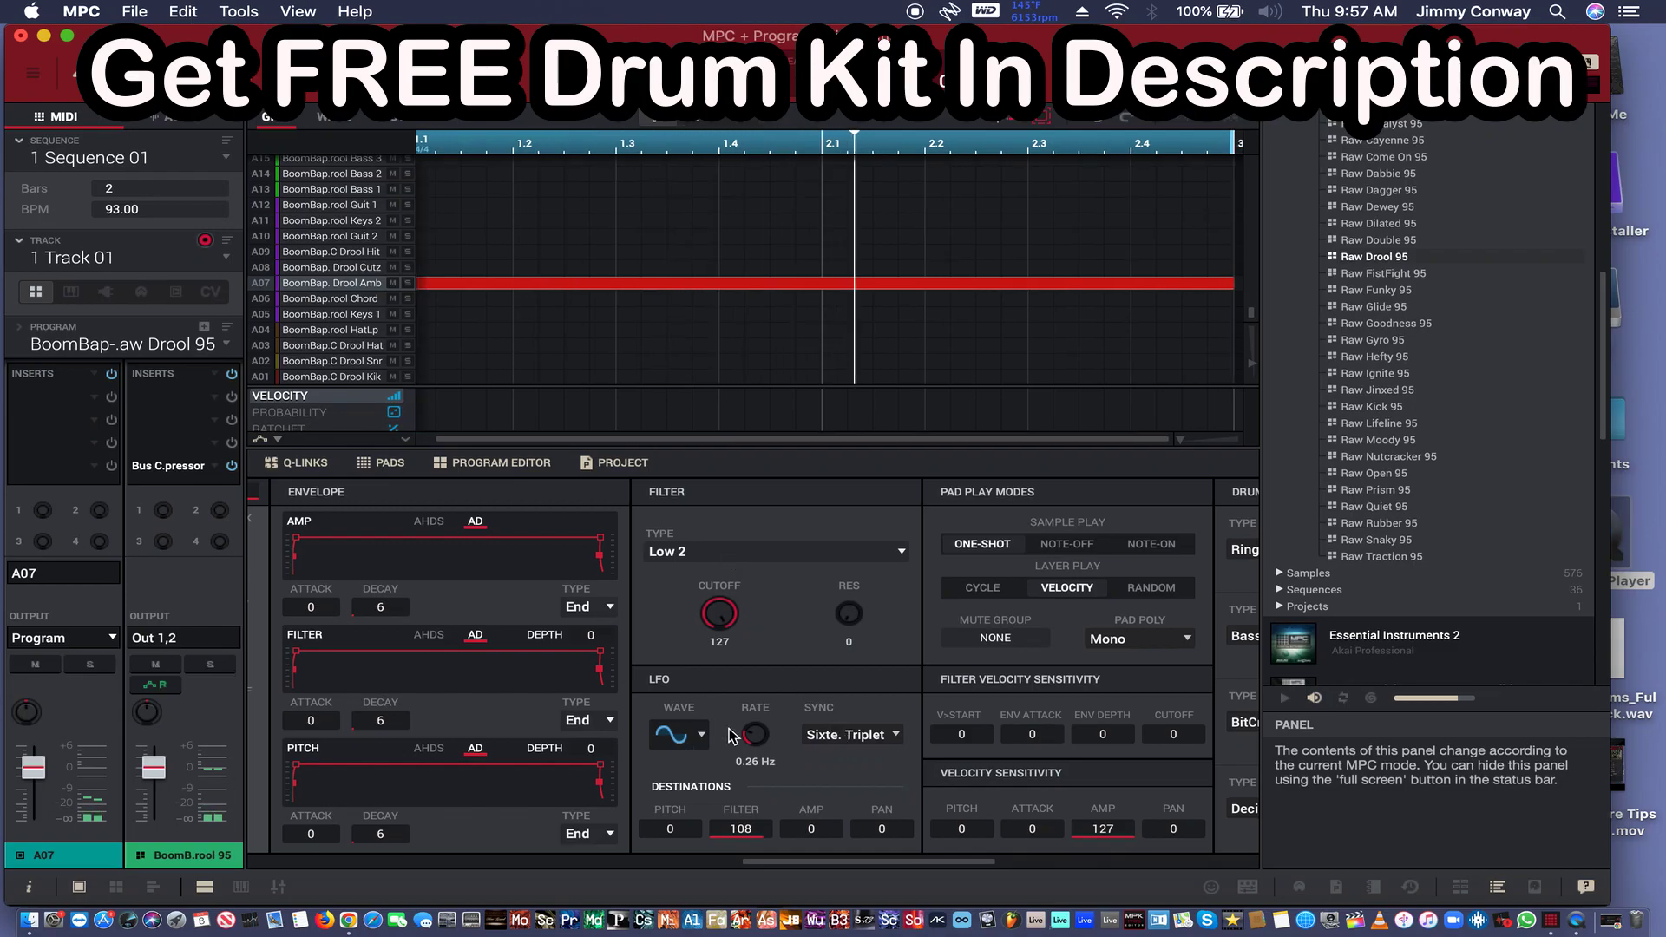
click(848, 738)
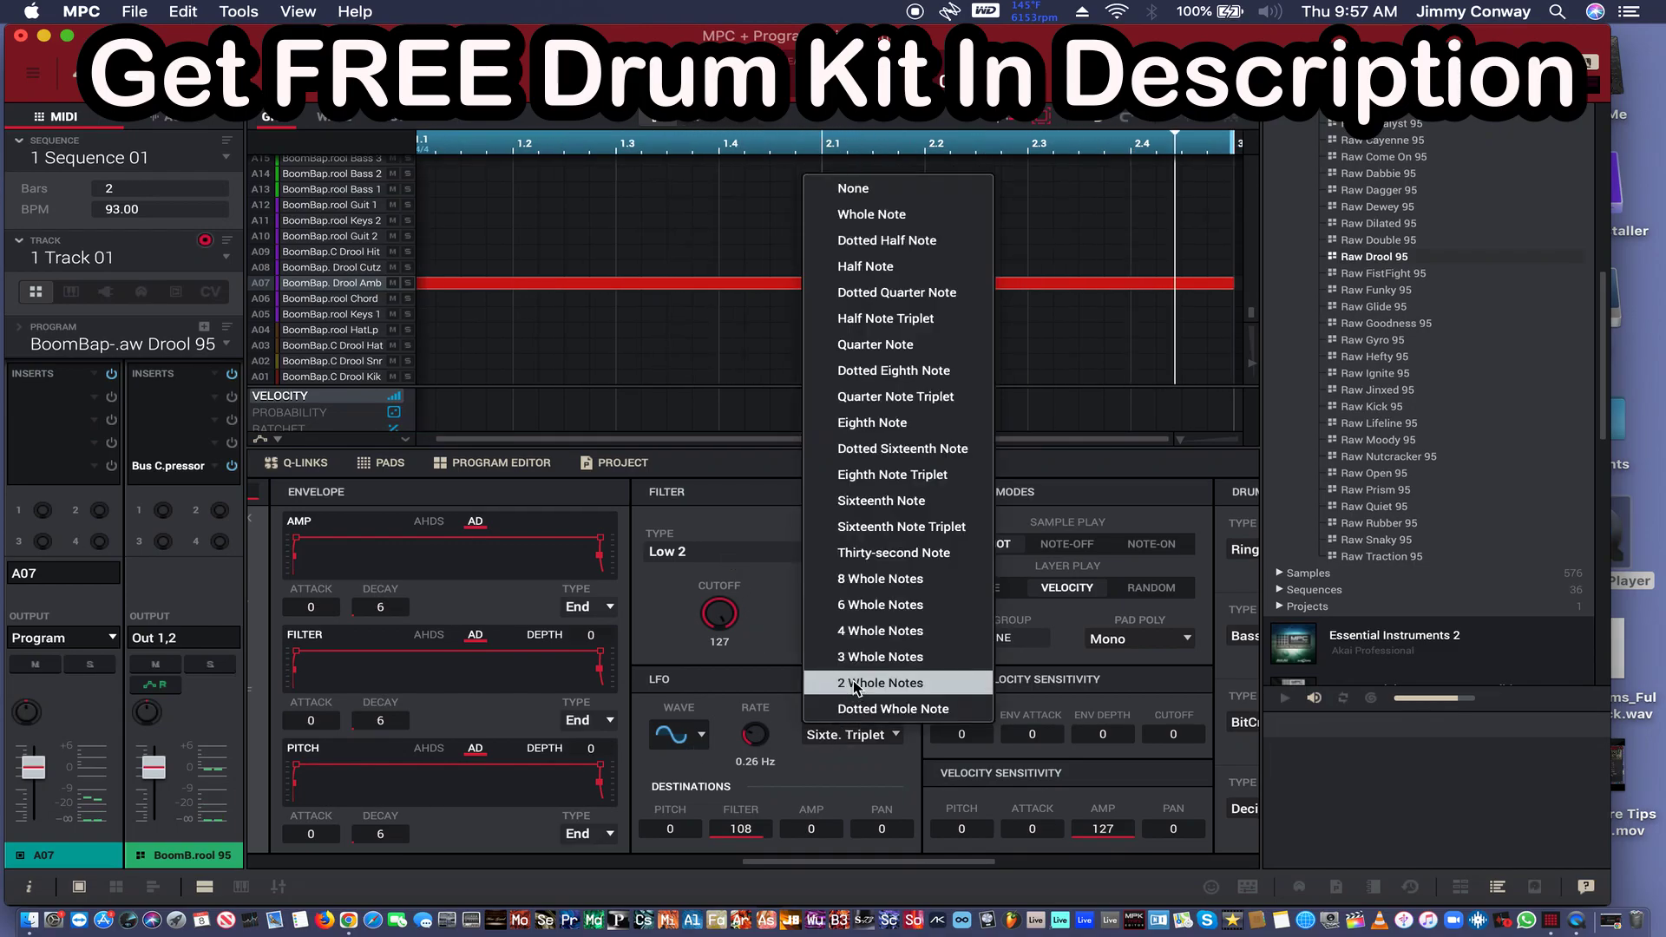
click(853, 682)
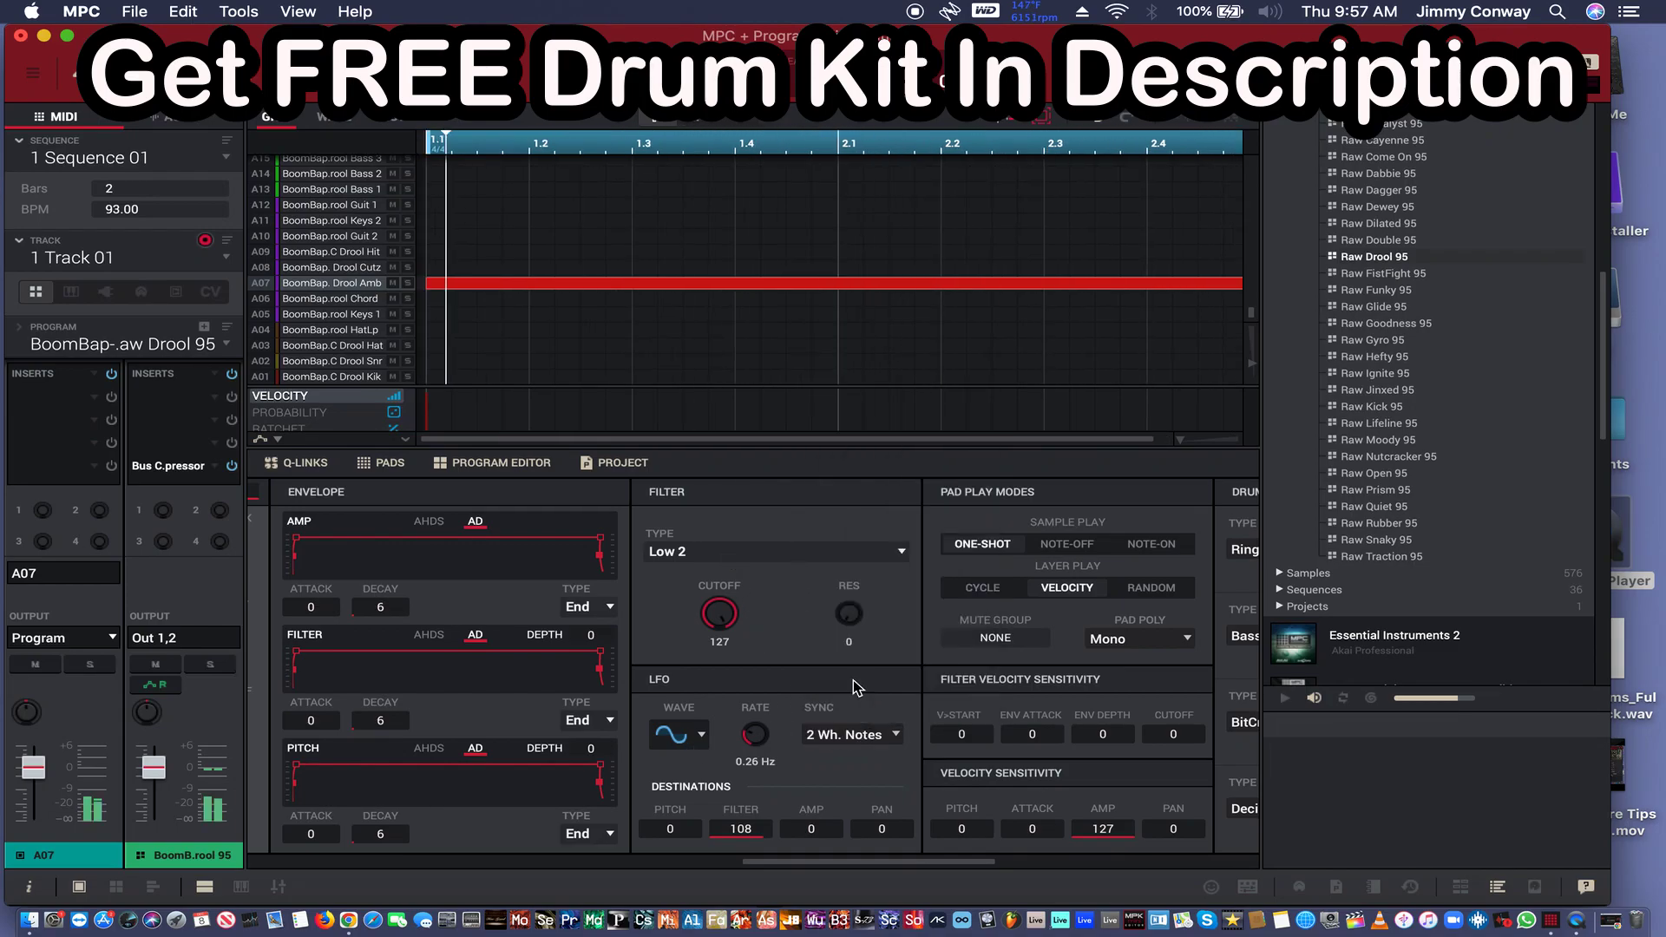
click(863, 736)
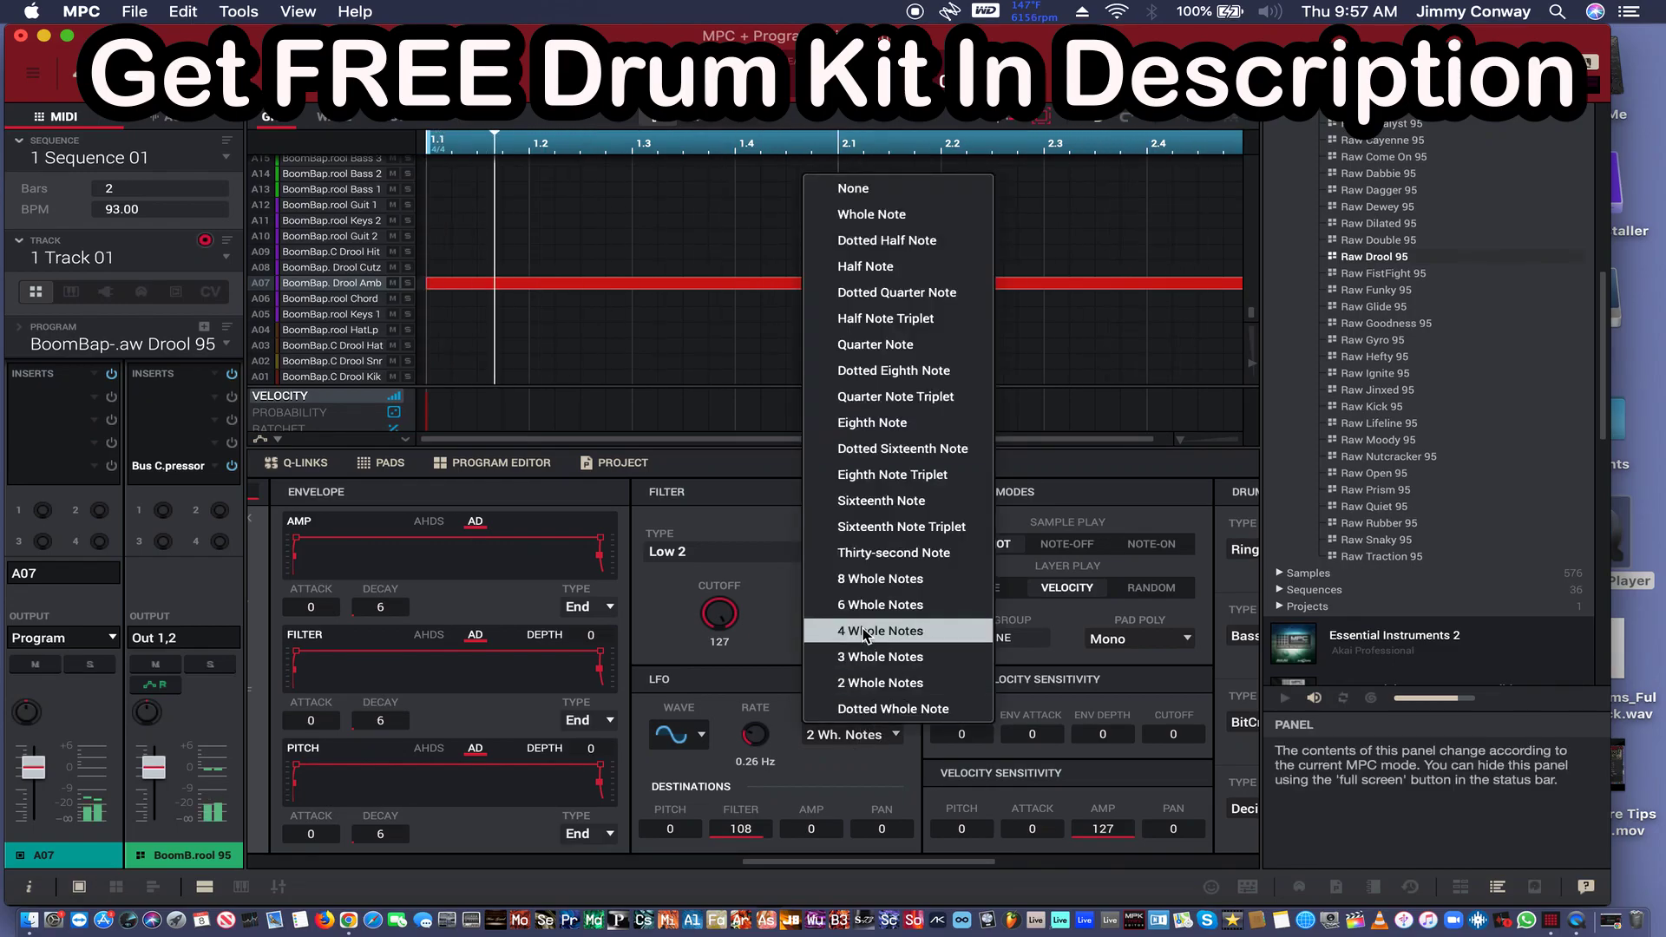
click(883, 683)
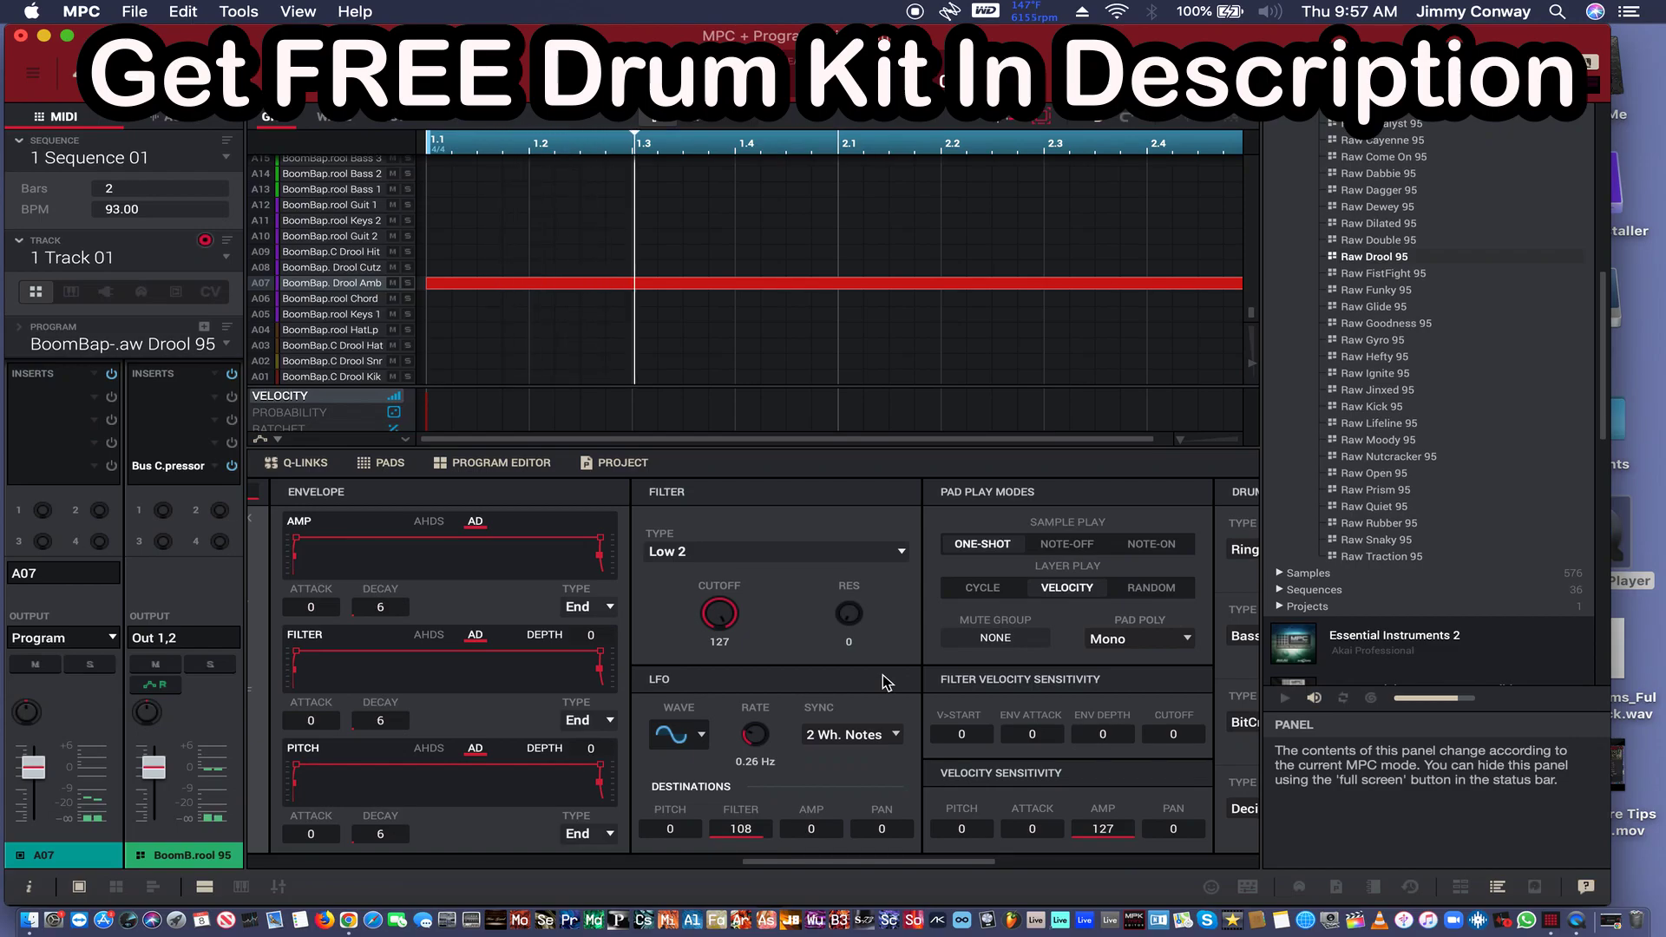
- Switch the LFO to a Saw wave synced to Thirty-second Note, lowering filter depth to 46
click(700, 735)
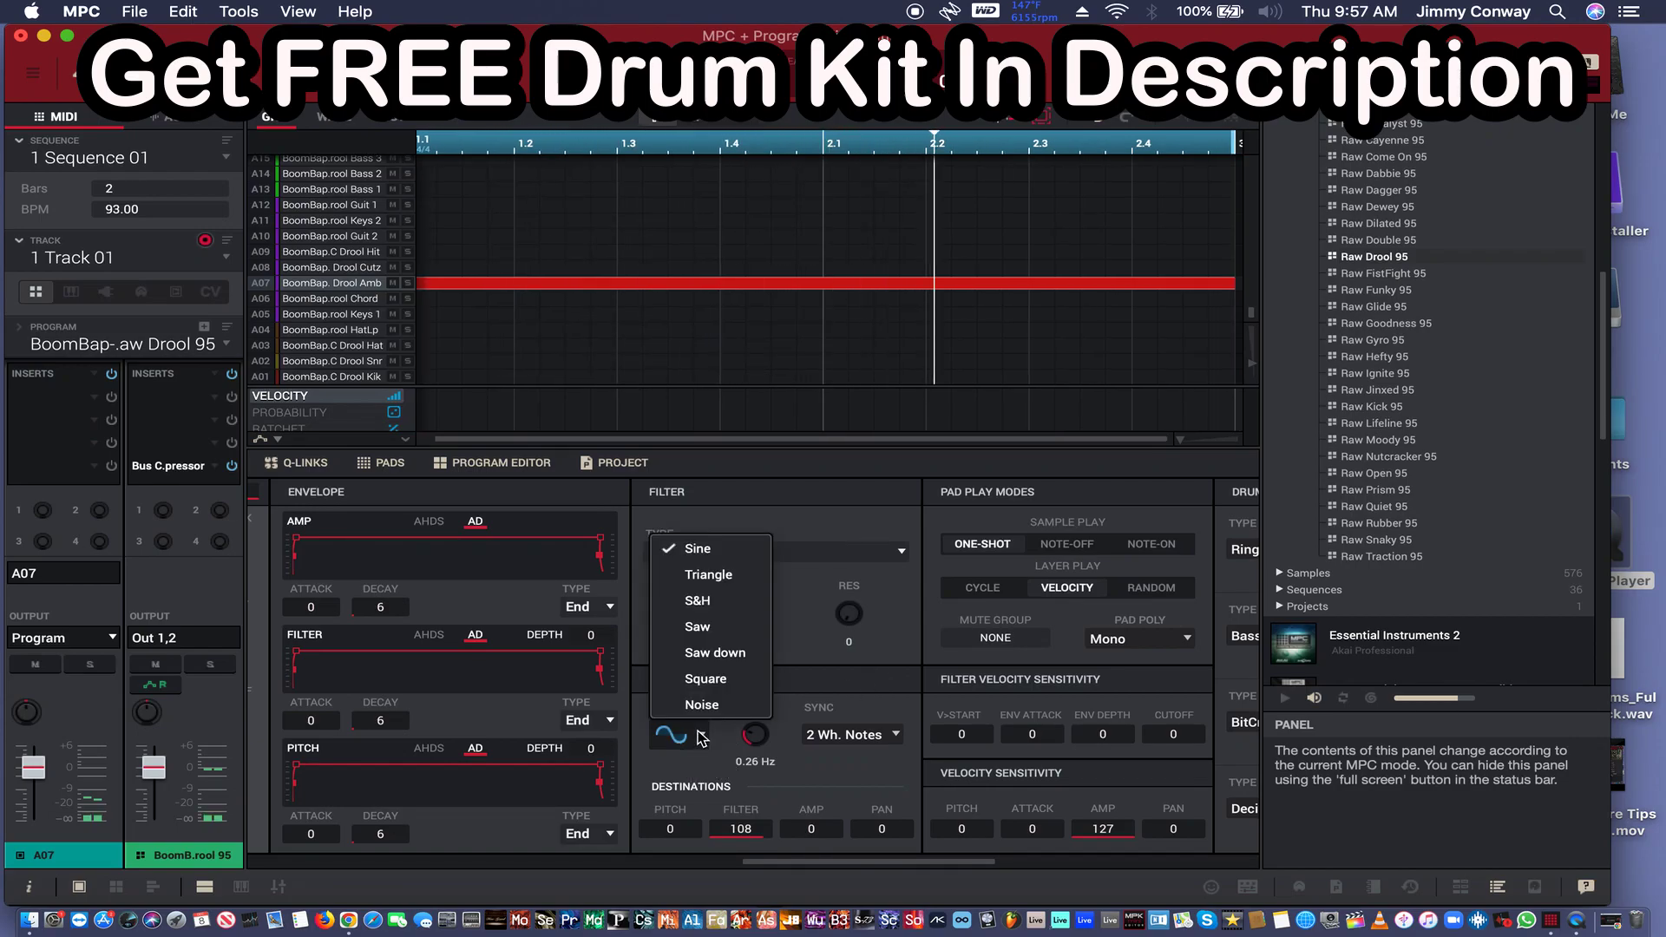
click(703, 627)
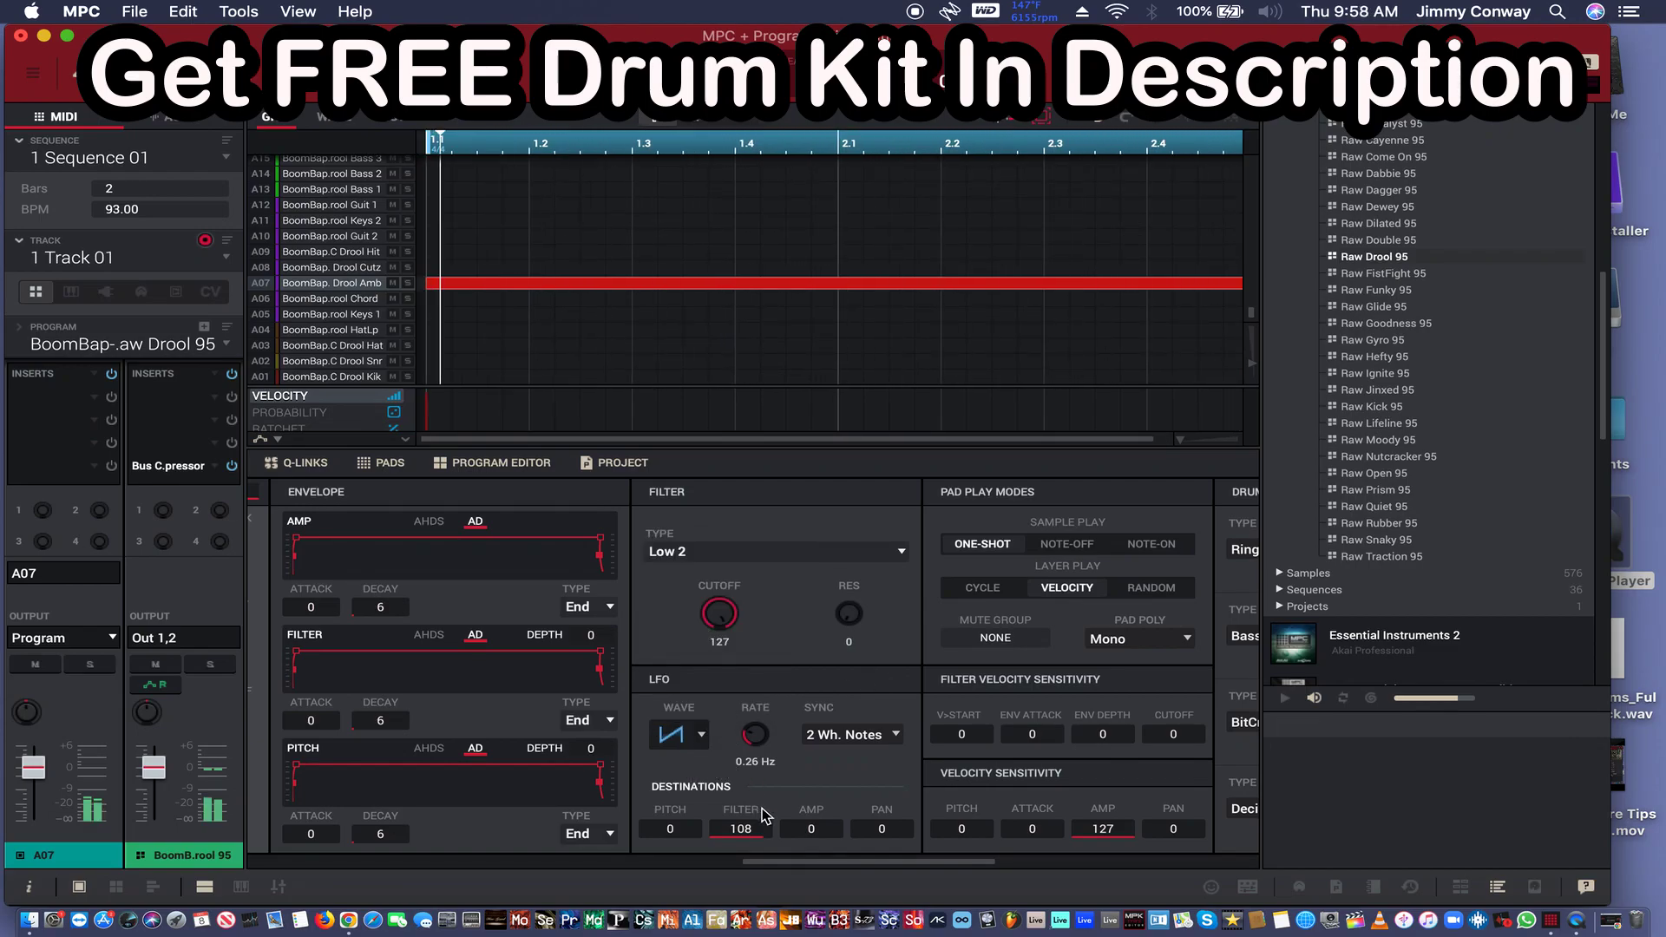
click(851, 735)
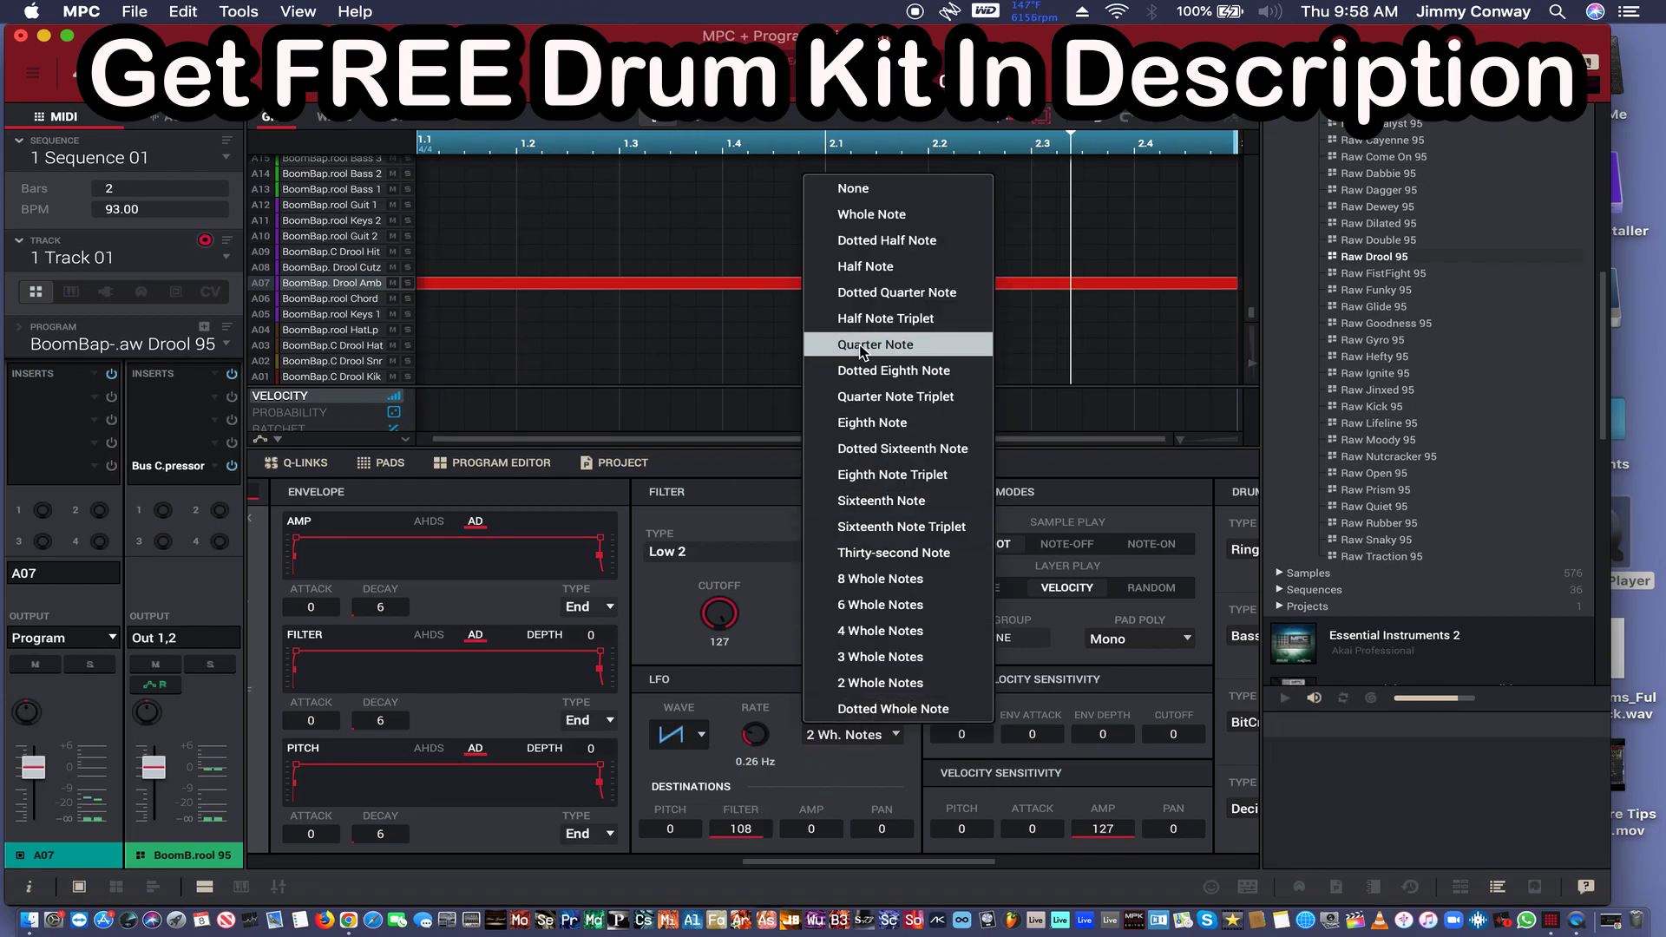
click(894, 554)
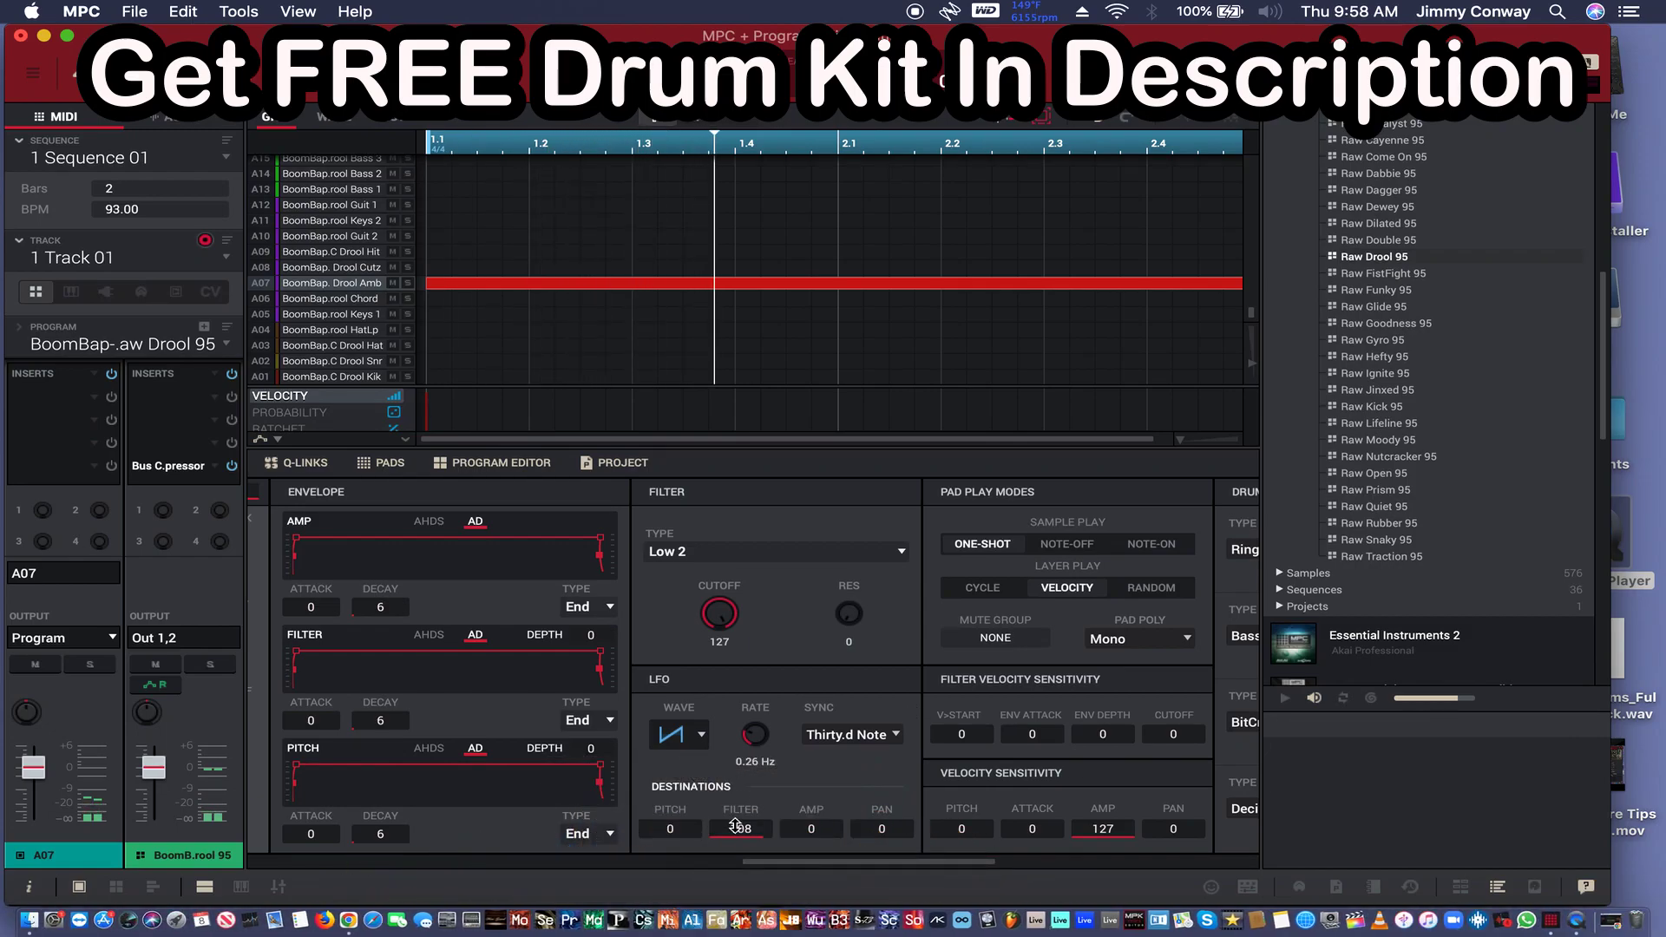
mouse_move(735, 826)
mouse_down()
mouse_move(747, 889)
mouse_move(744, 837)
mouse_up()
- Try a Square LFO wave, then settle back on Sine
click(679, 751)
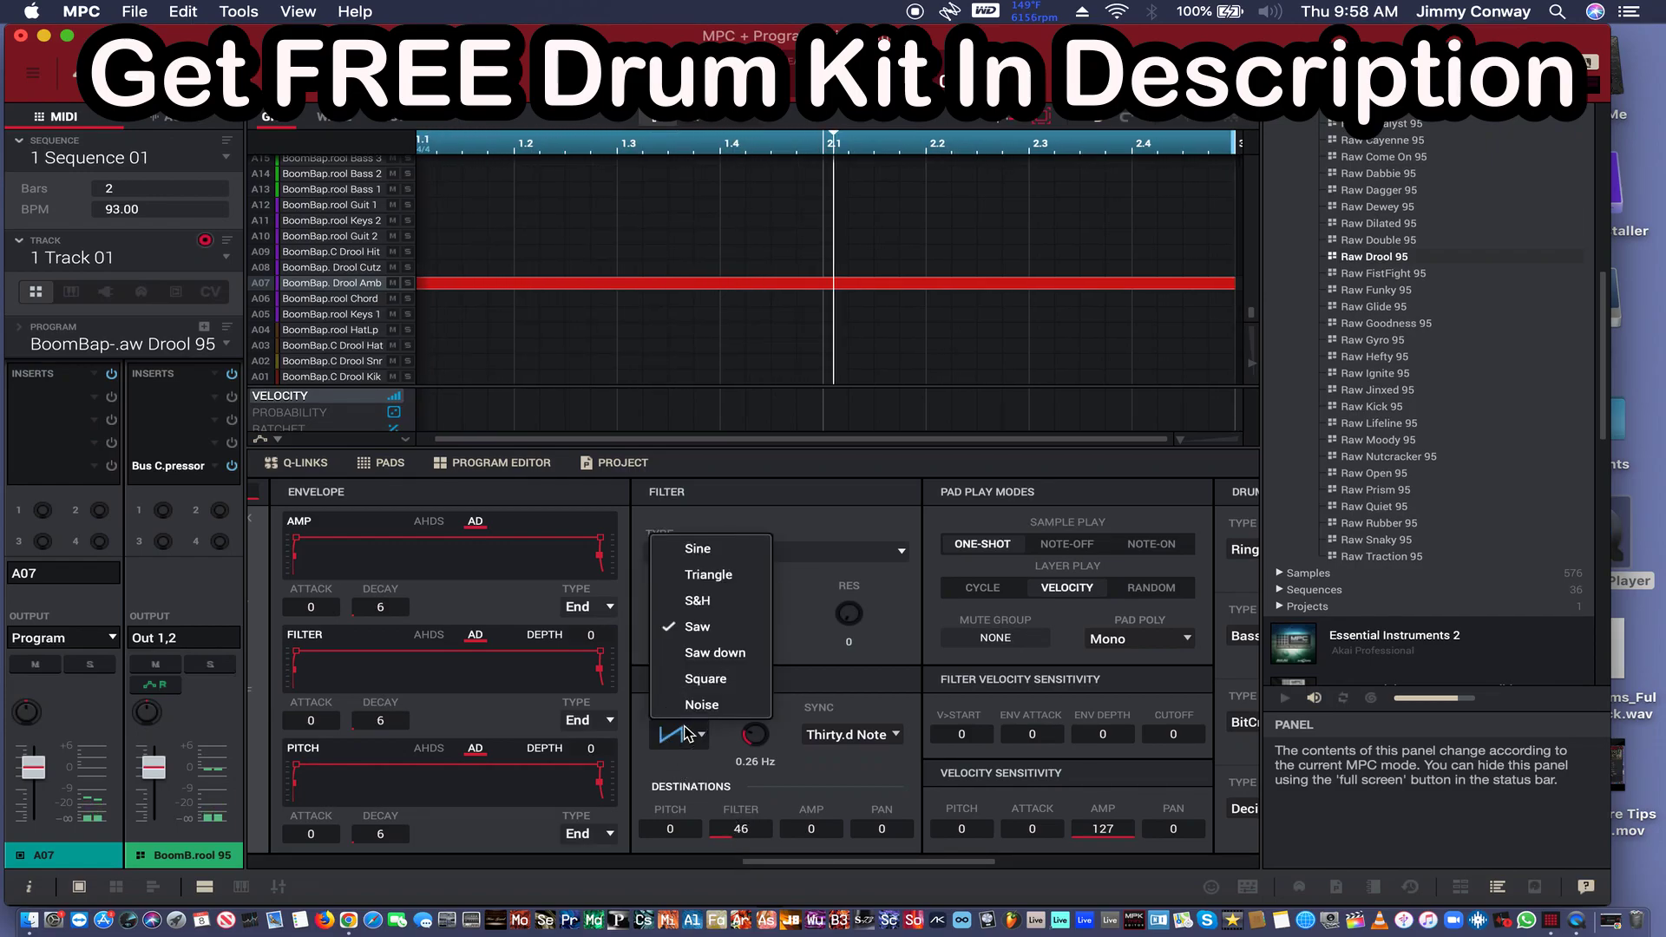
click(694, 684)
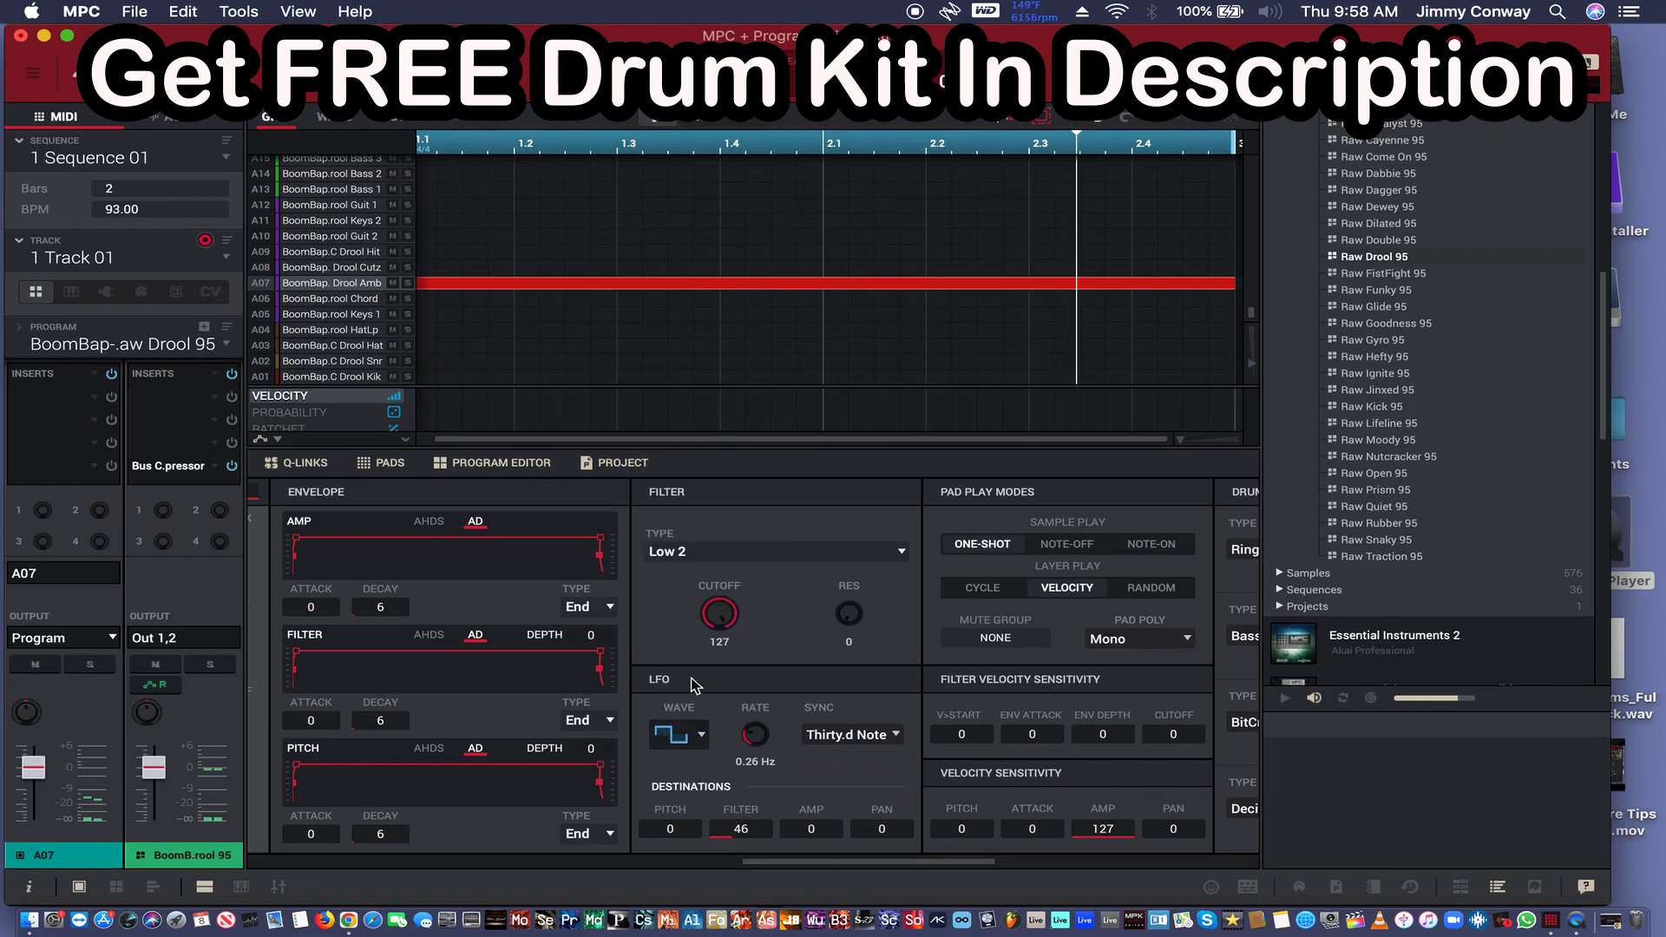
click(701, 736)
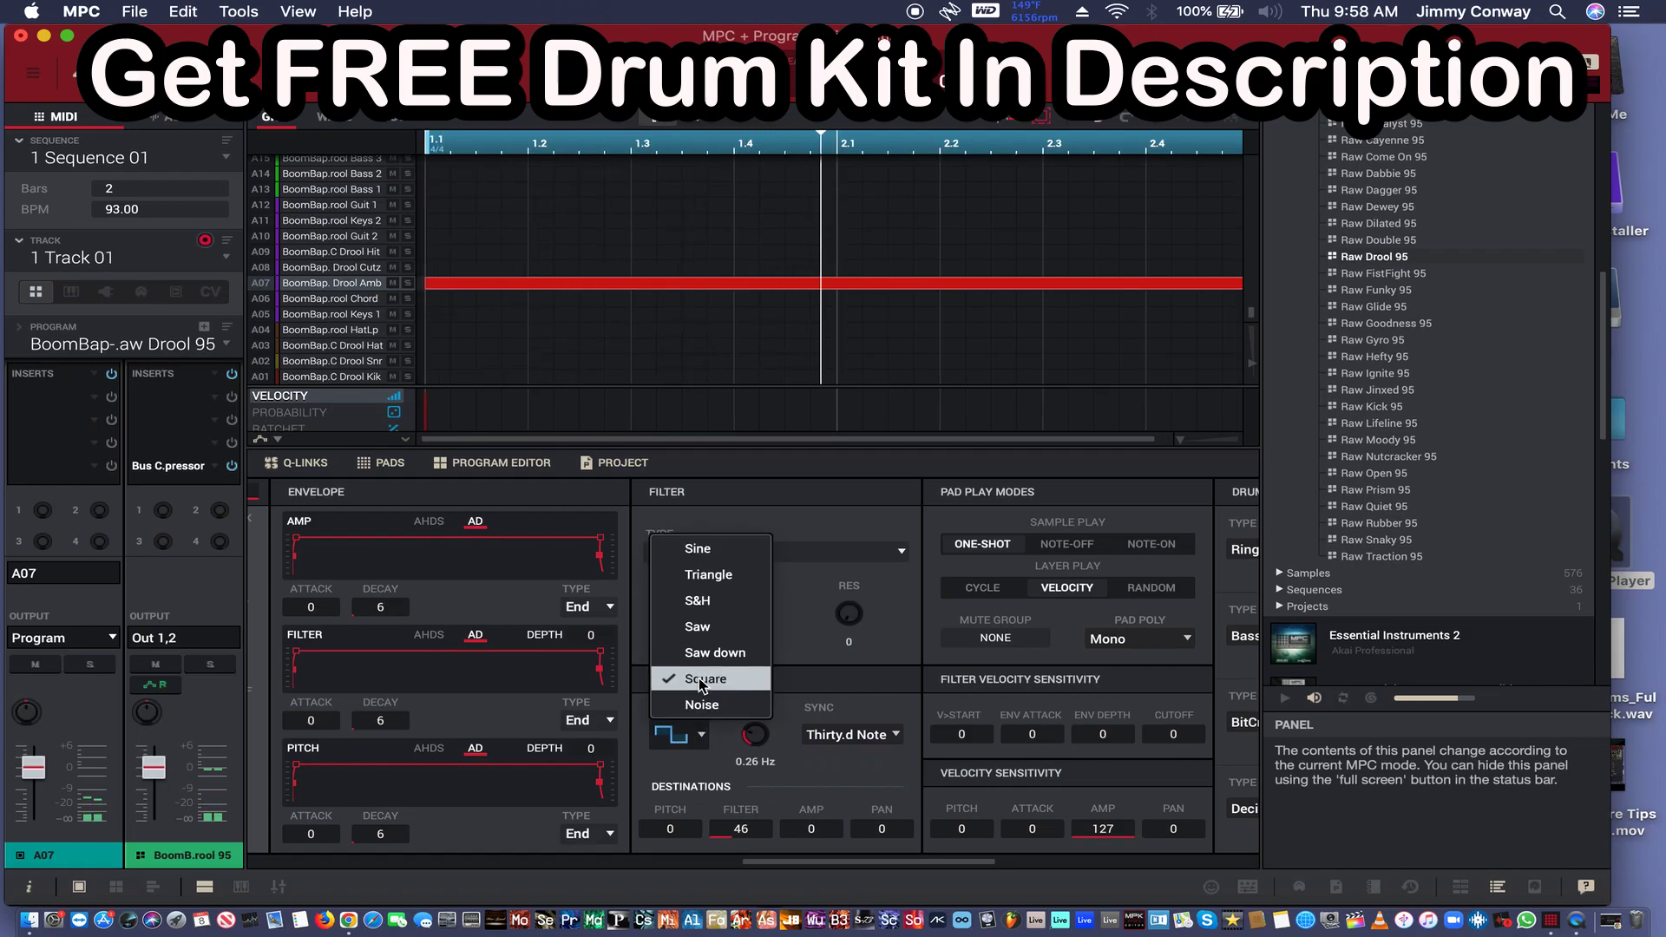
click(704, 553)
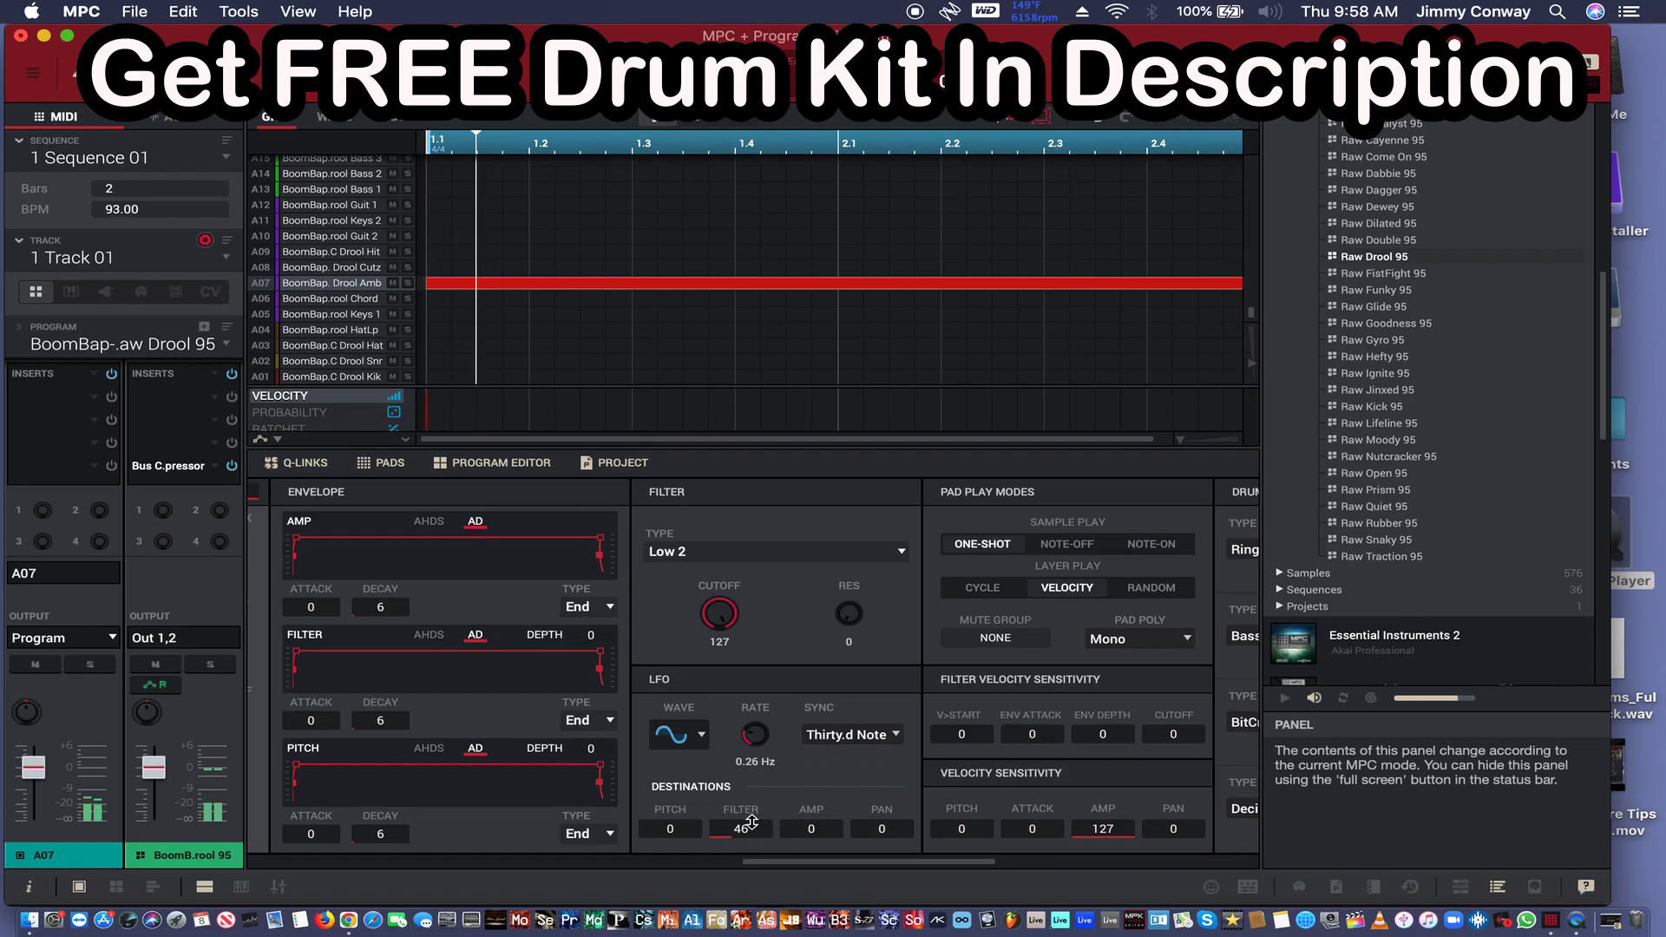
- Set the LFO amp amount to 61, zero the filter depth, and sync to Quarter Note
drag(743, 837, 779, 757)
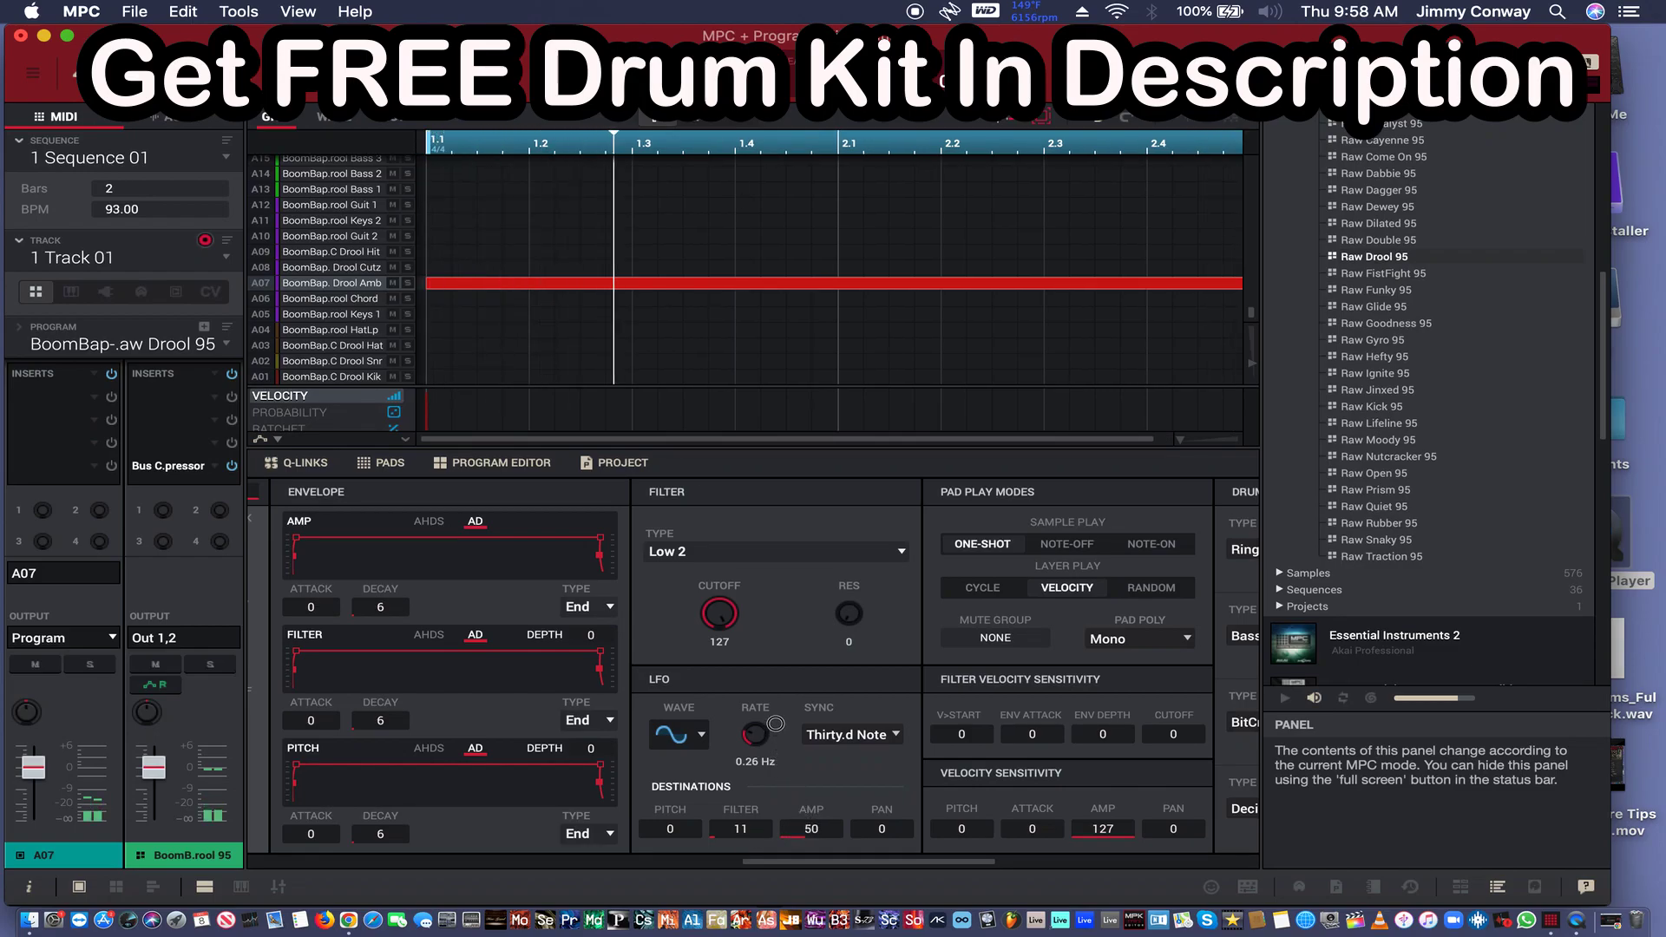
drag(788, 682, 789, 664)
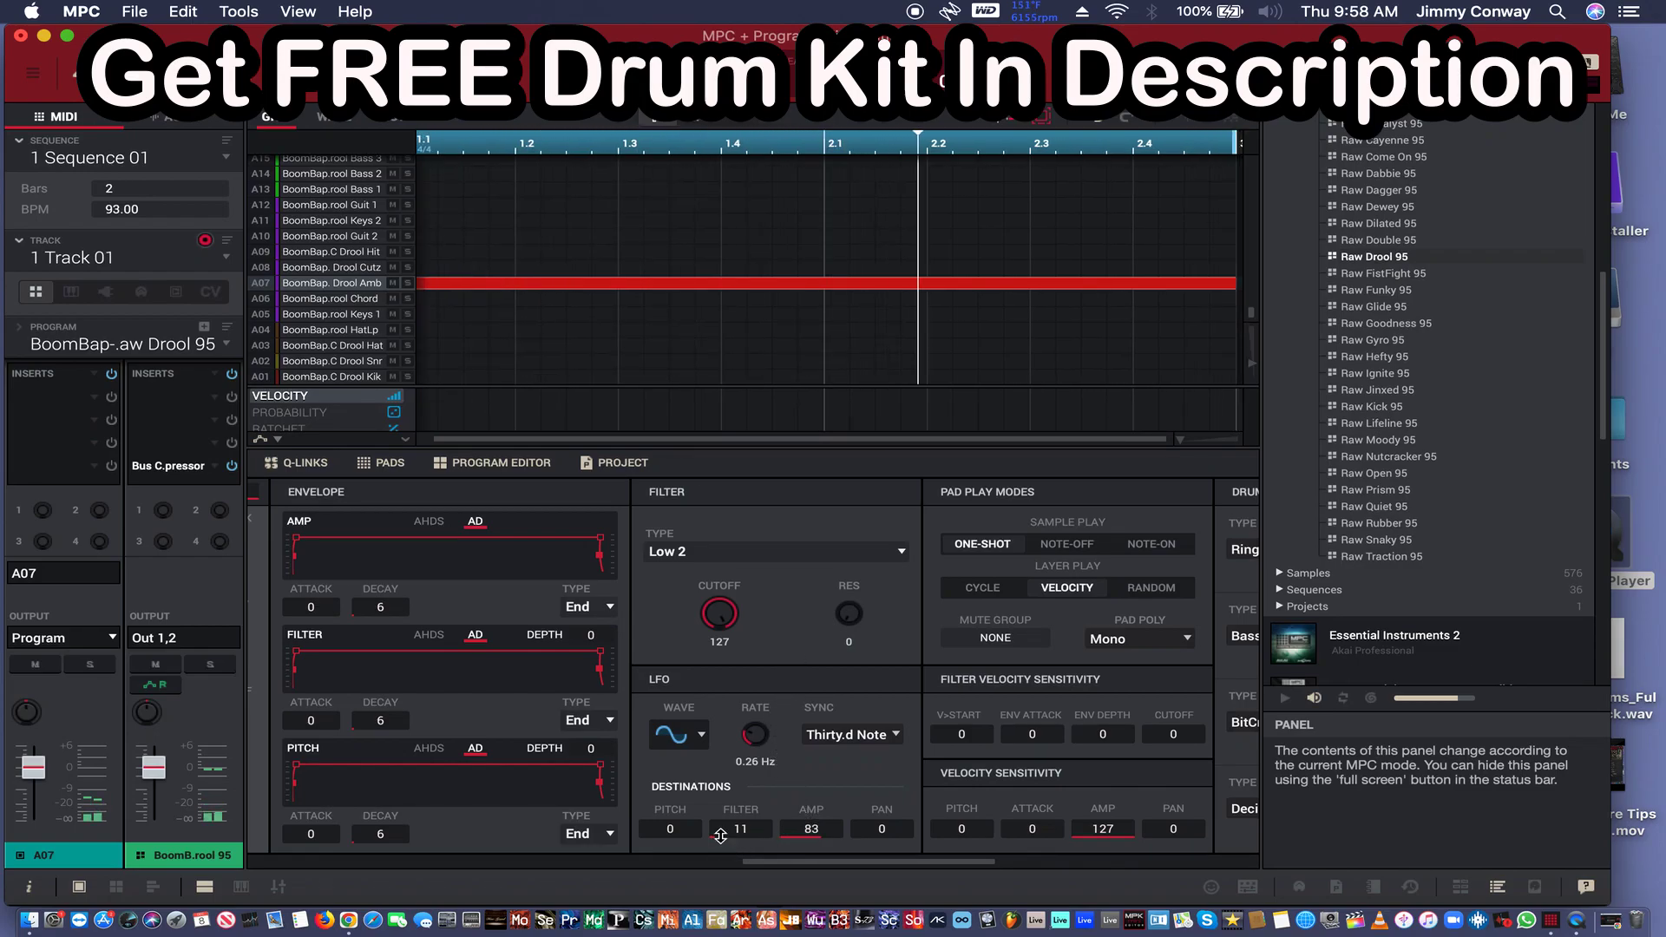
drag(720, 835, 814, 849)
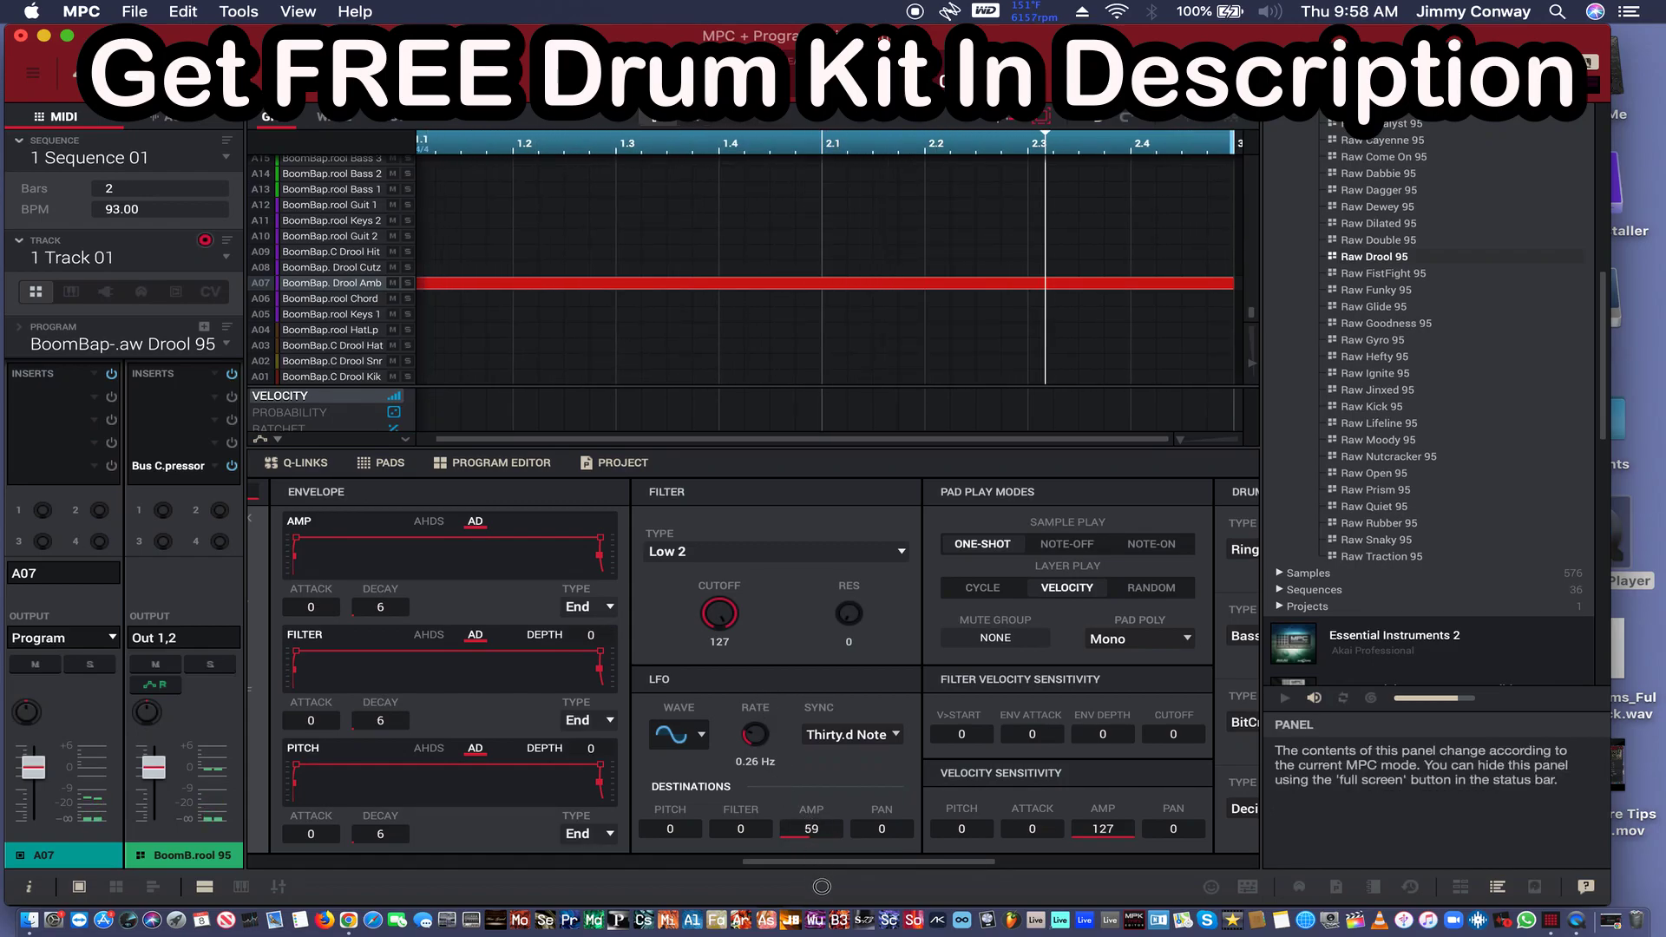
click(845, 734)
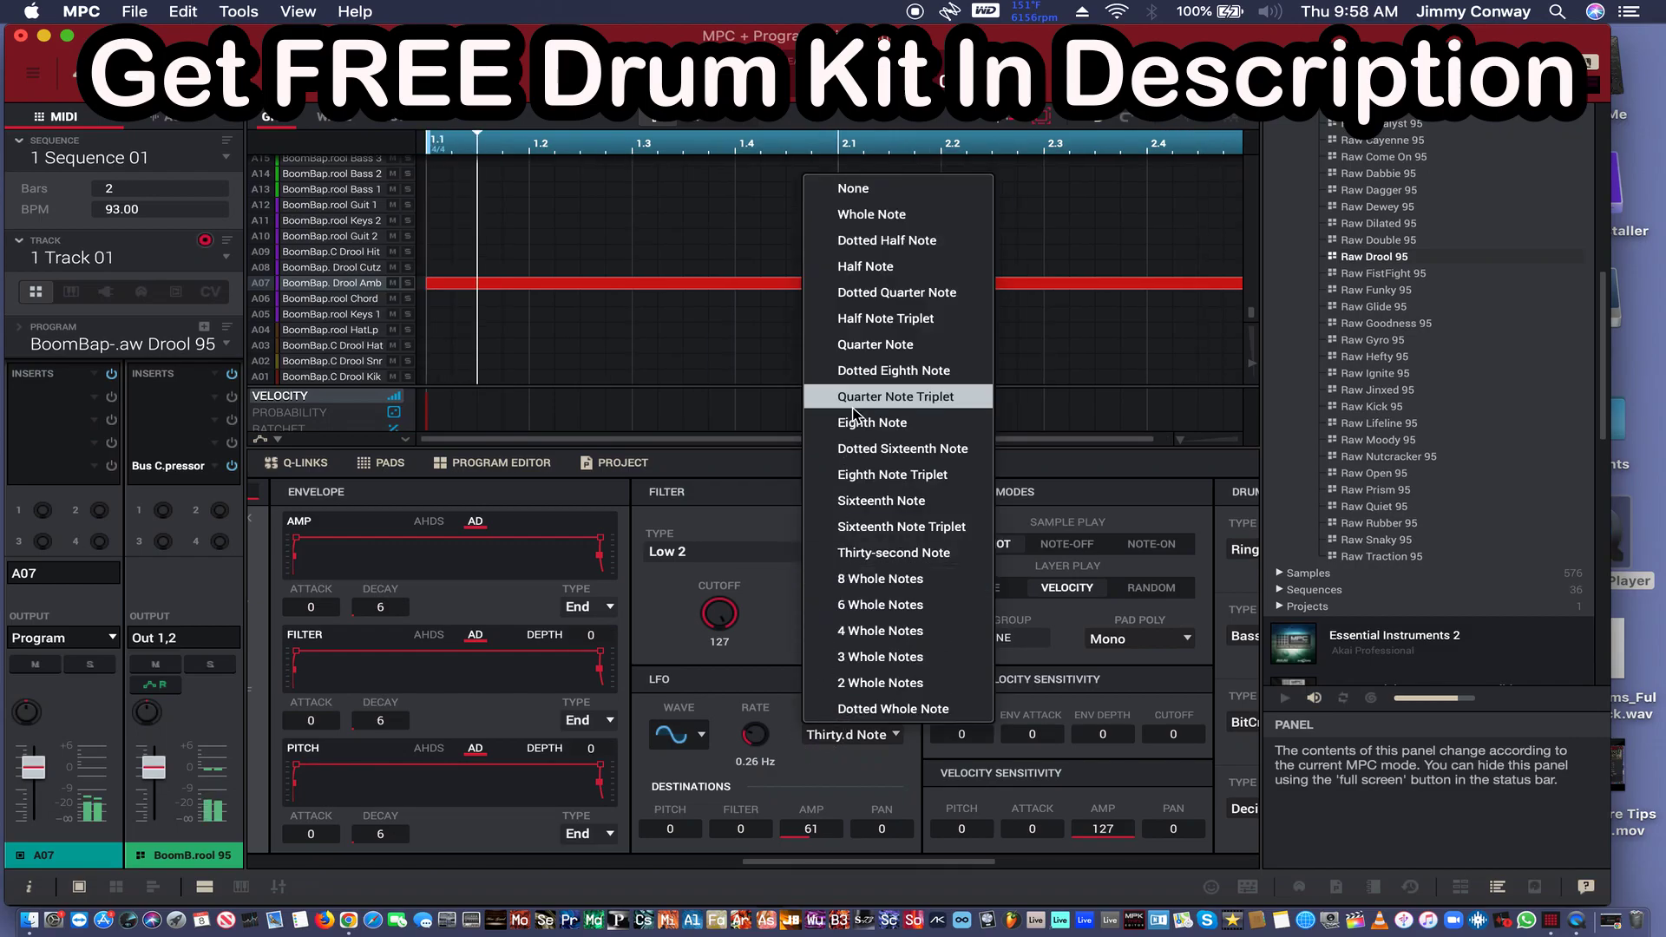
click(854, 361)
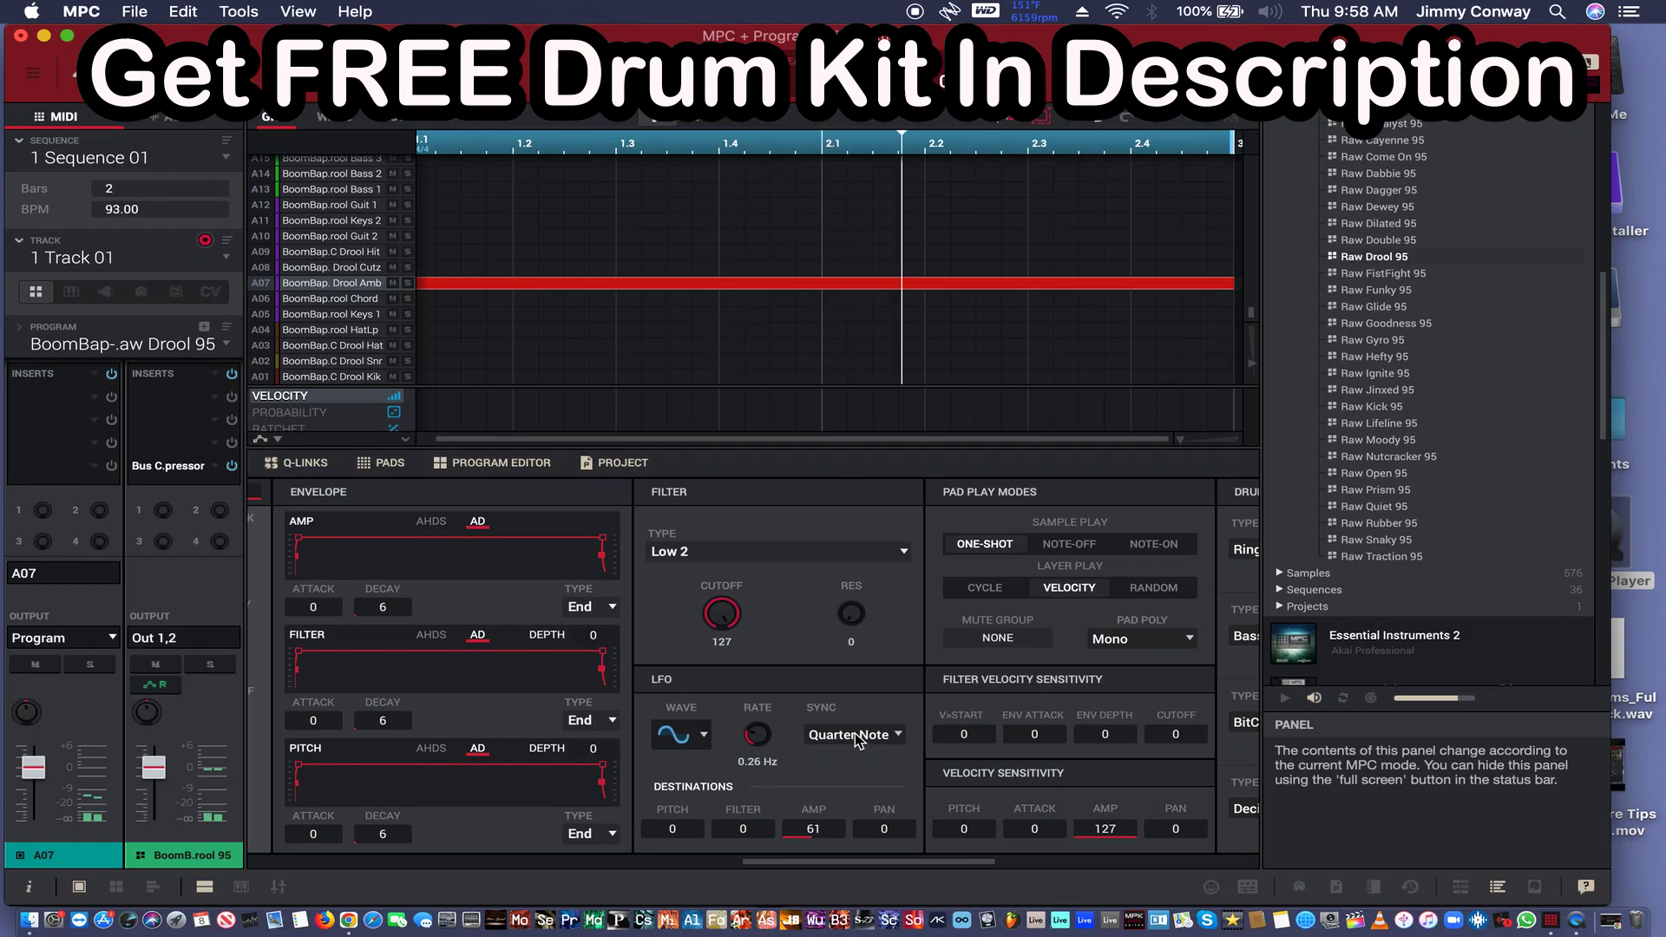
- Try a Triangle LFO wave and set the LFO amp amount to 63
click(681, 734)
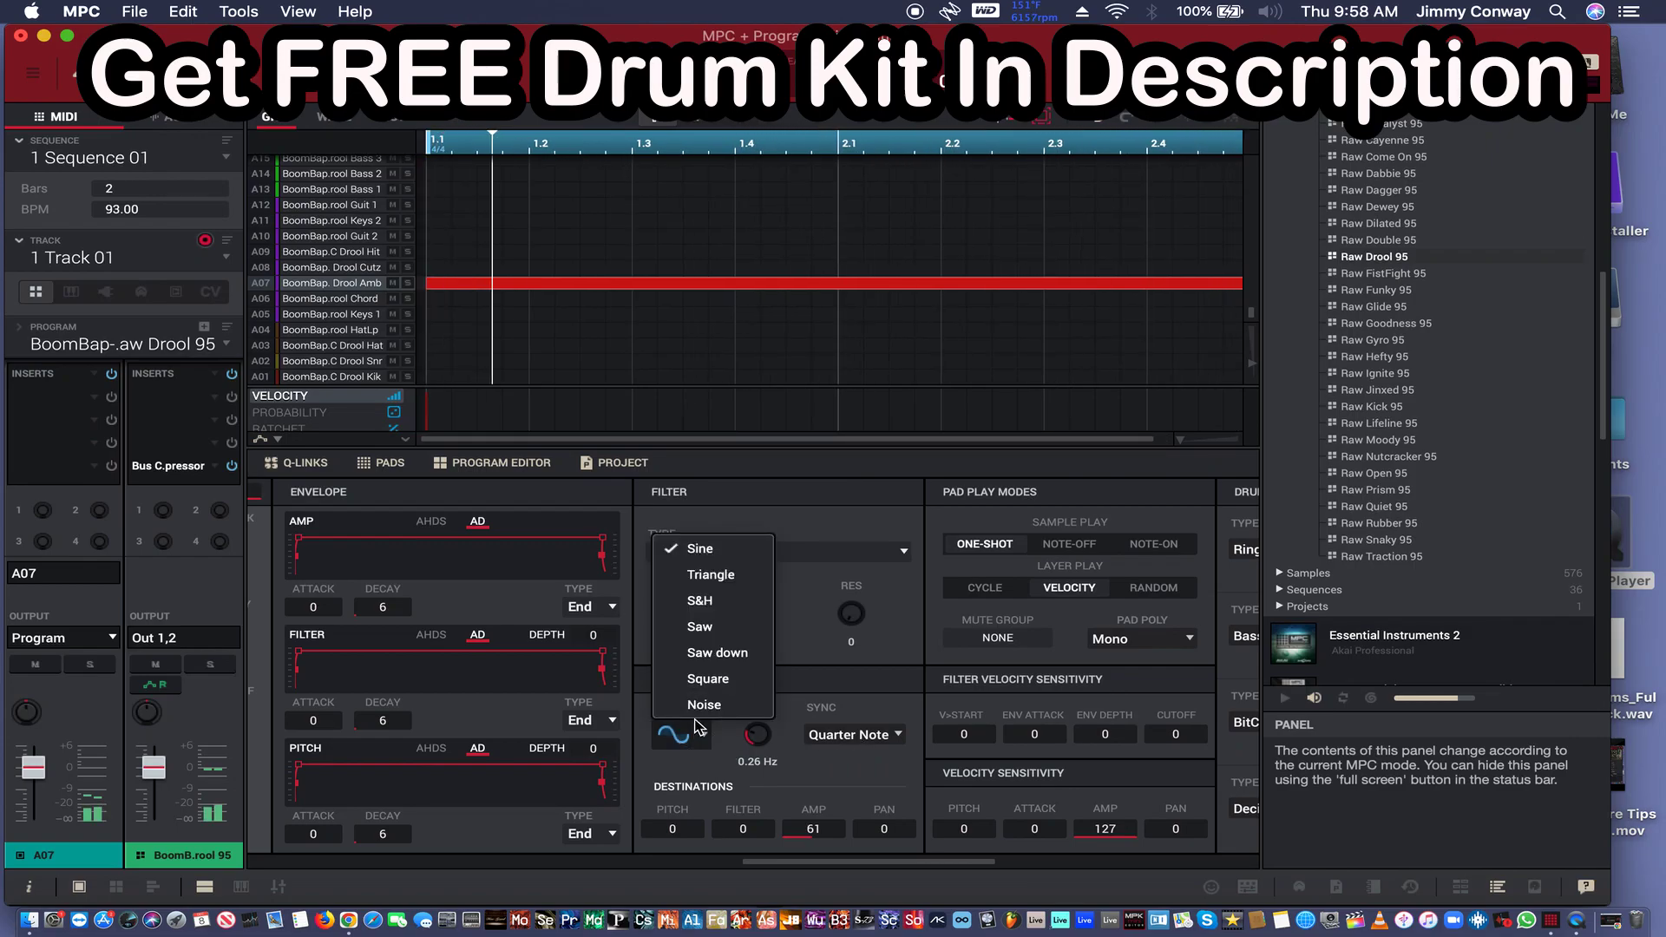
click(730, 575)
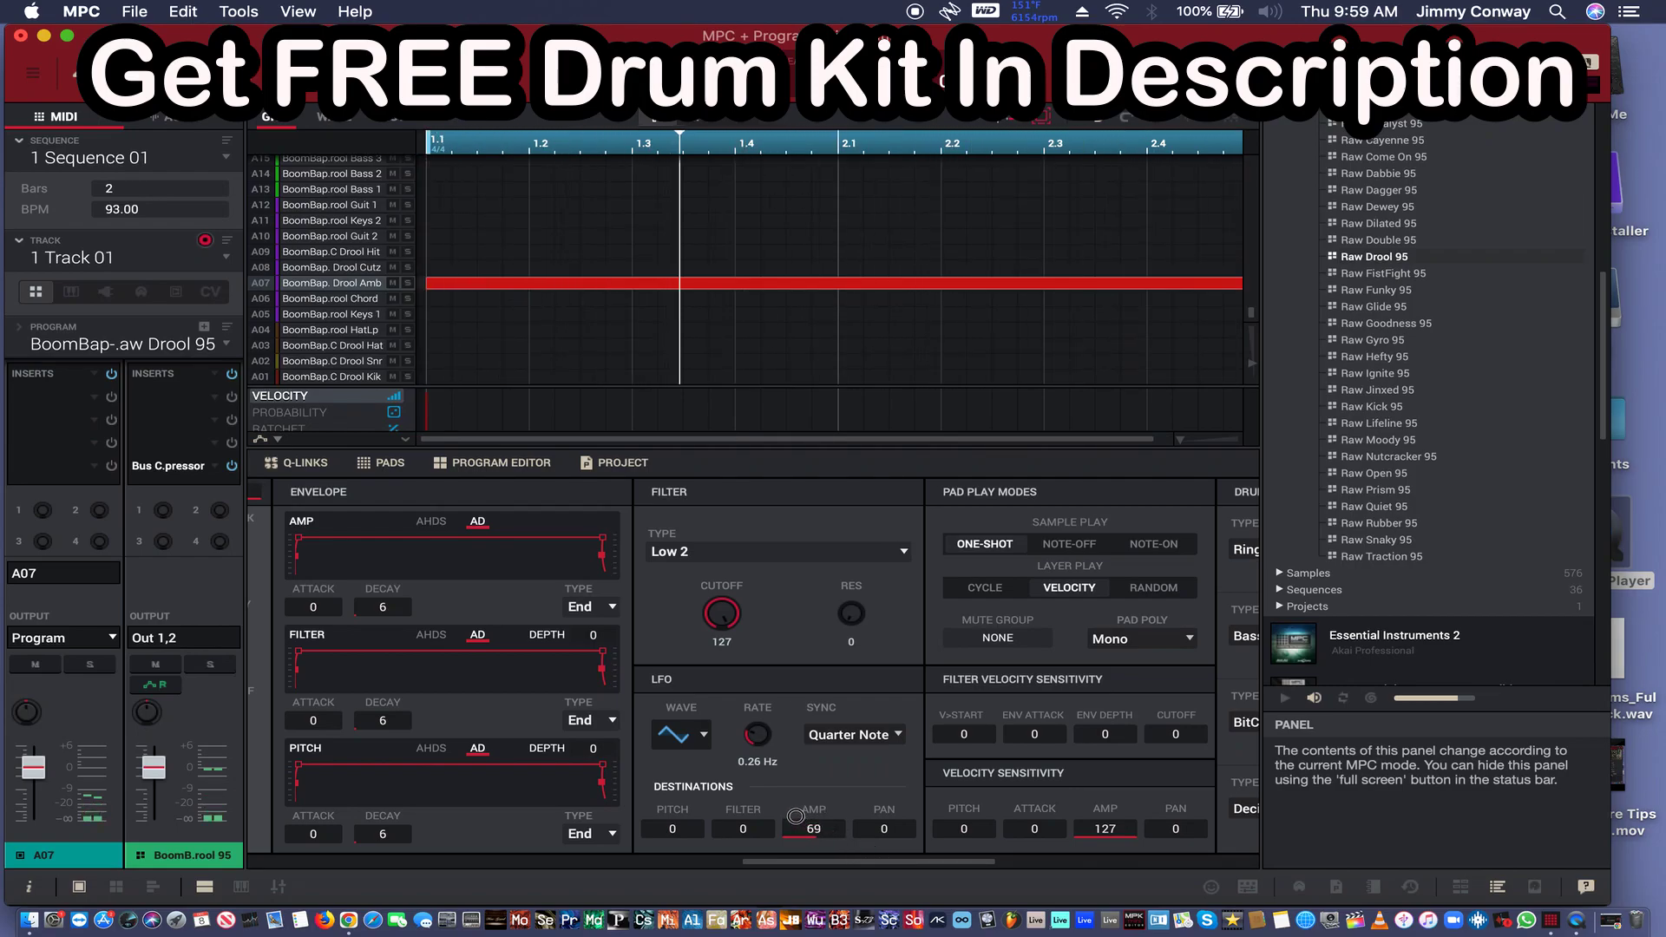
drag(808, 831, 779, 790)
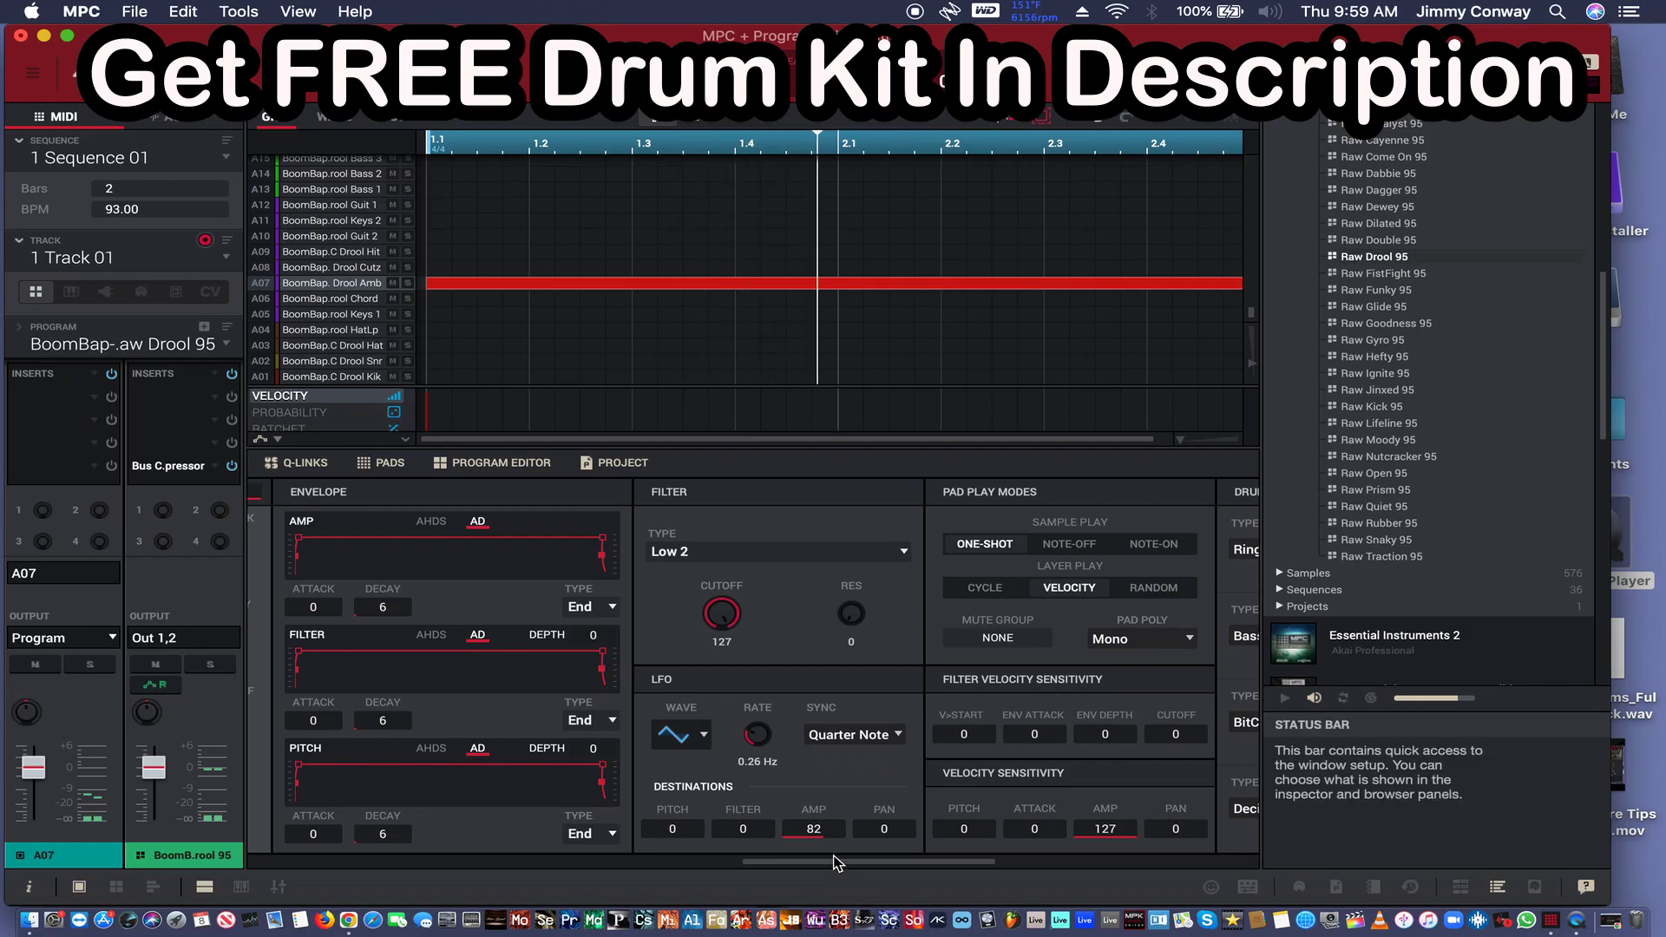
drag(816, 831, 824, 876)
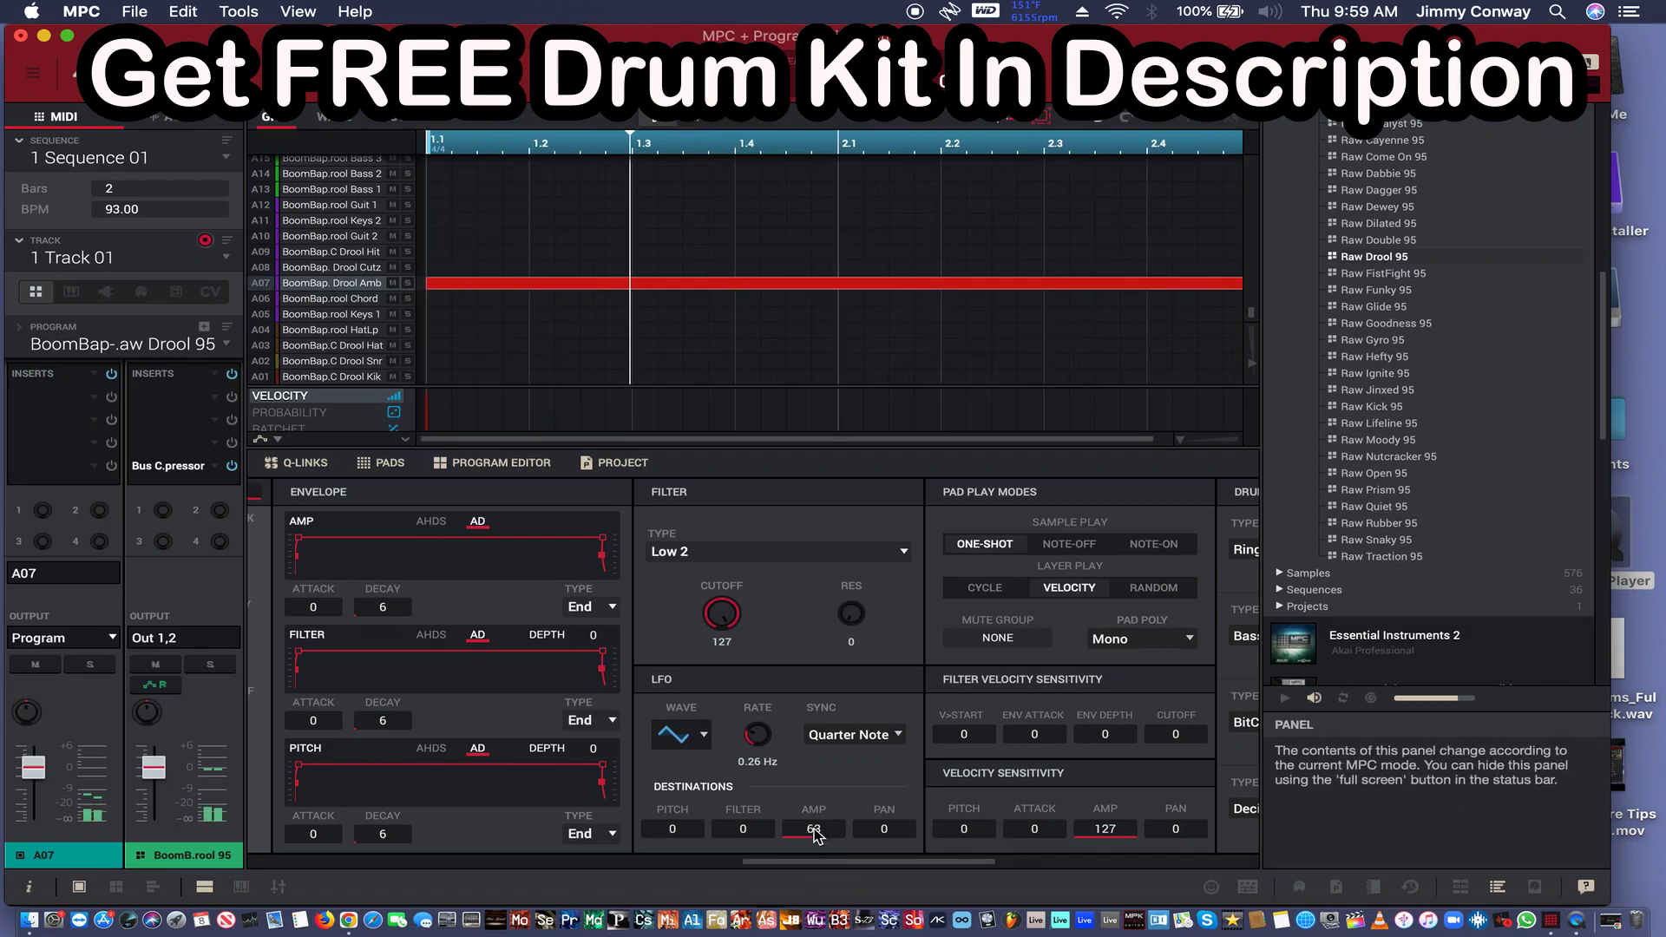
- Route the LFO to pan at 91 and return the wave to Sine
drag(865, 823, 853, 742)
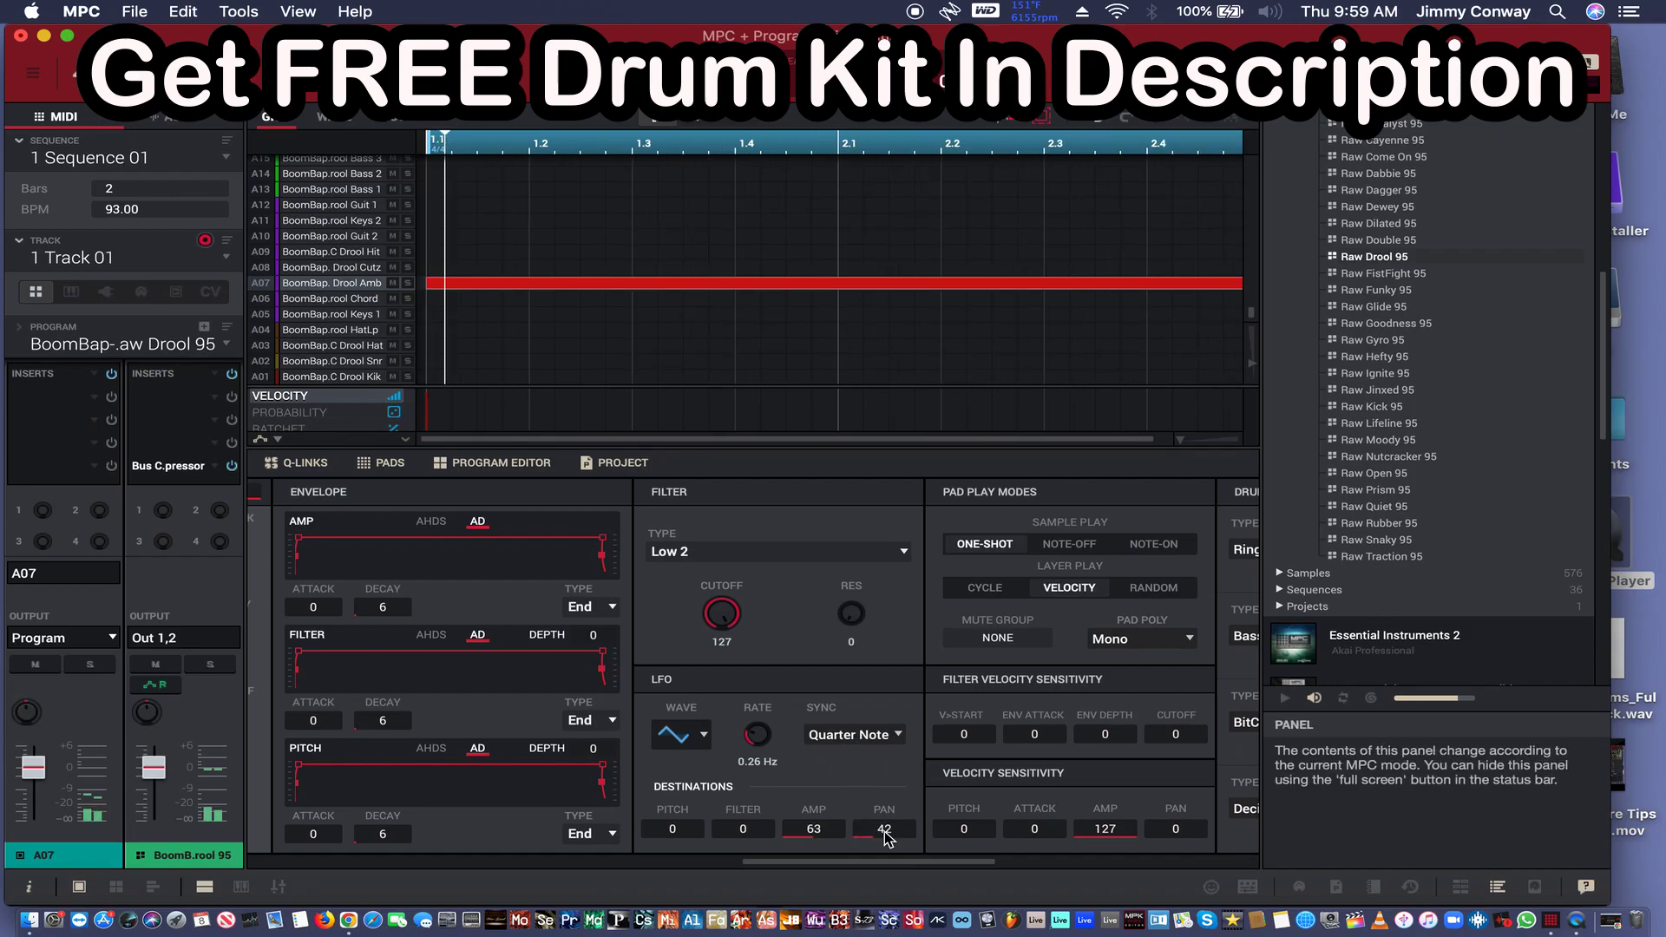
drag(883, 830, 870, 730)
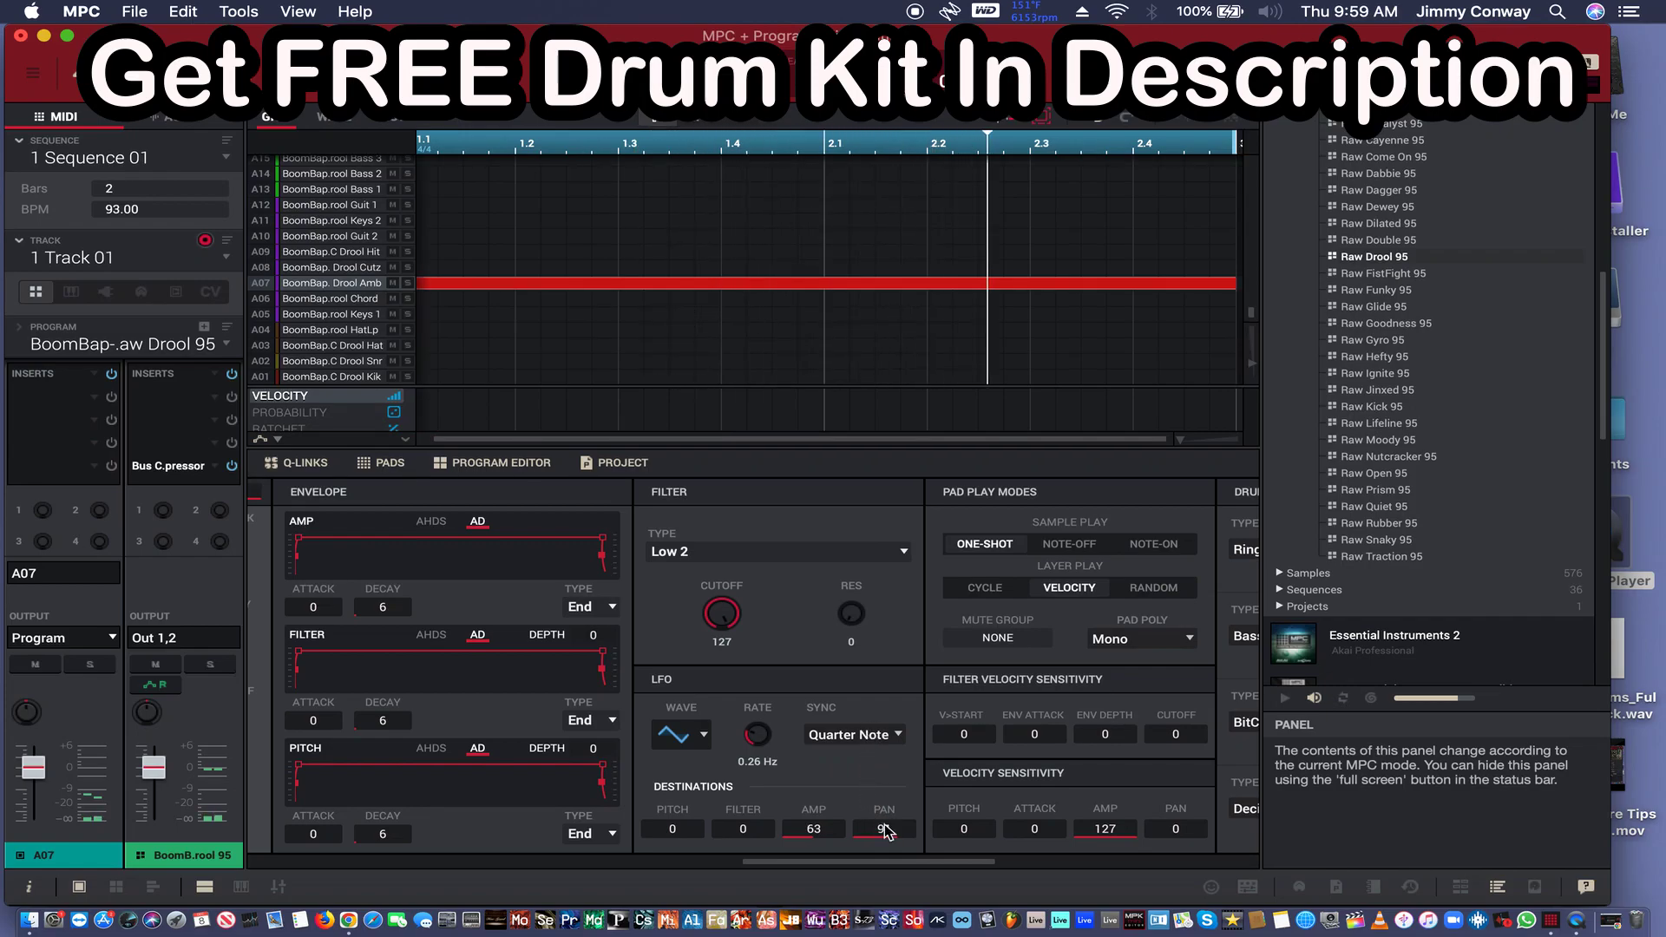
click(681, 734)
click(700, 549)
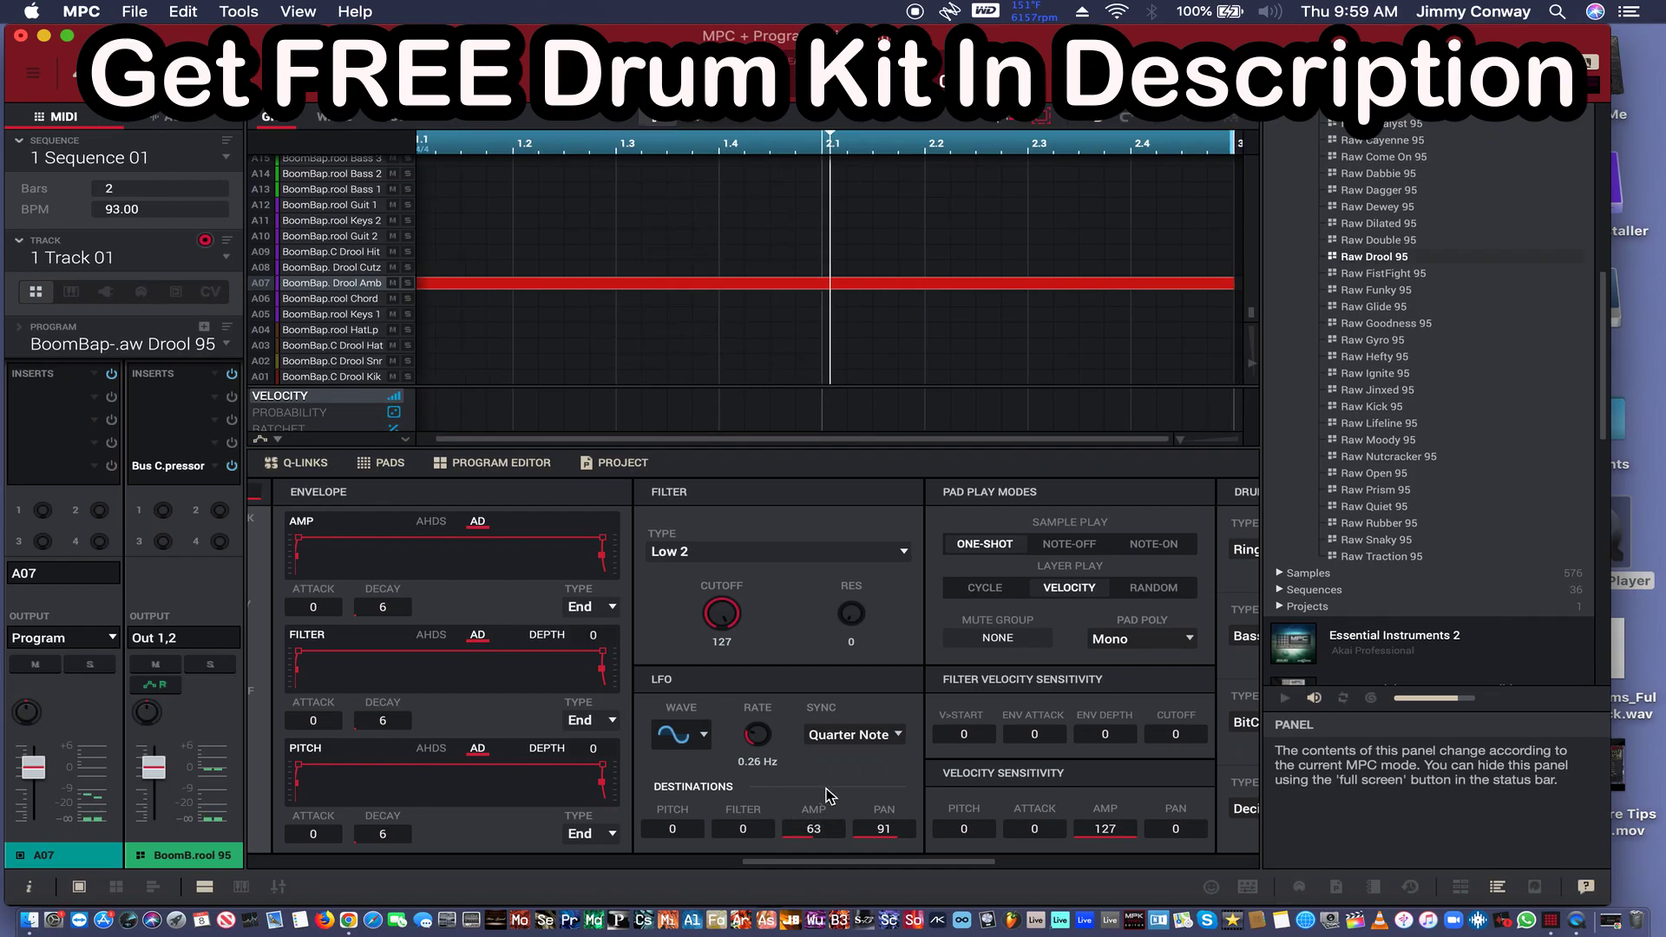
- Set the Drool Amb LFO destination amounts to pitch 17, filter 101, amp 118 and pan 127
drag(745, 823, 739, 647)
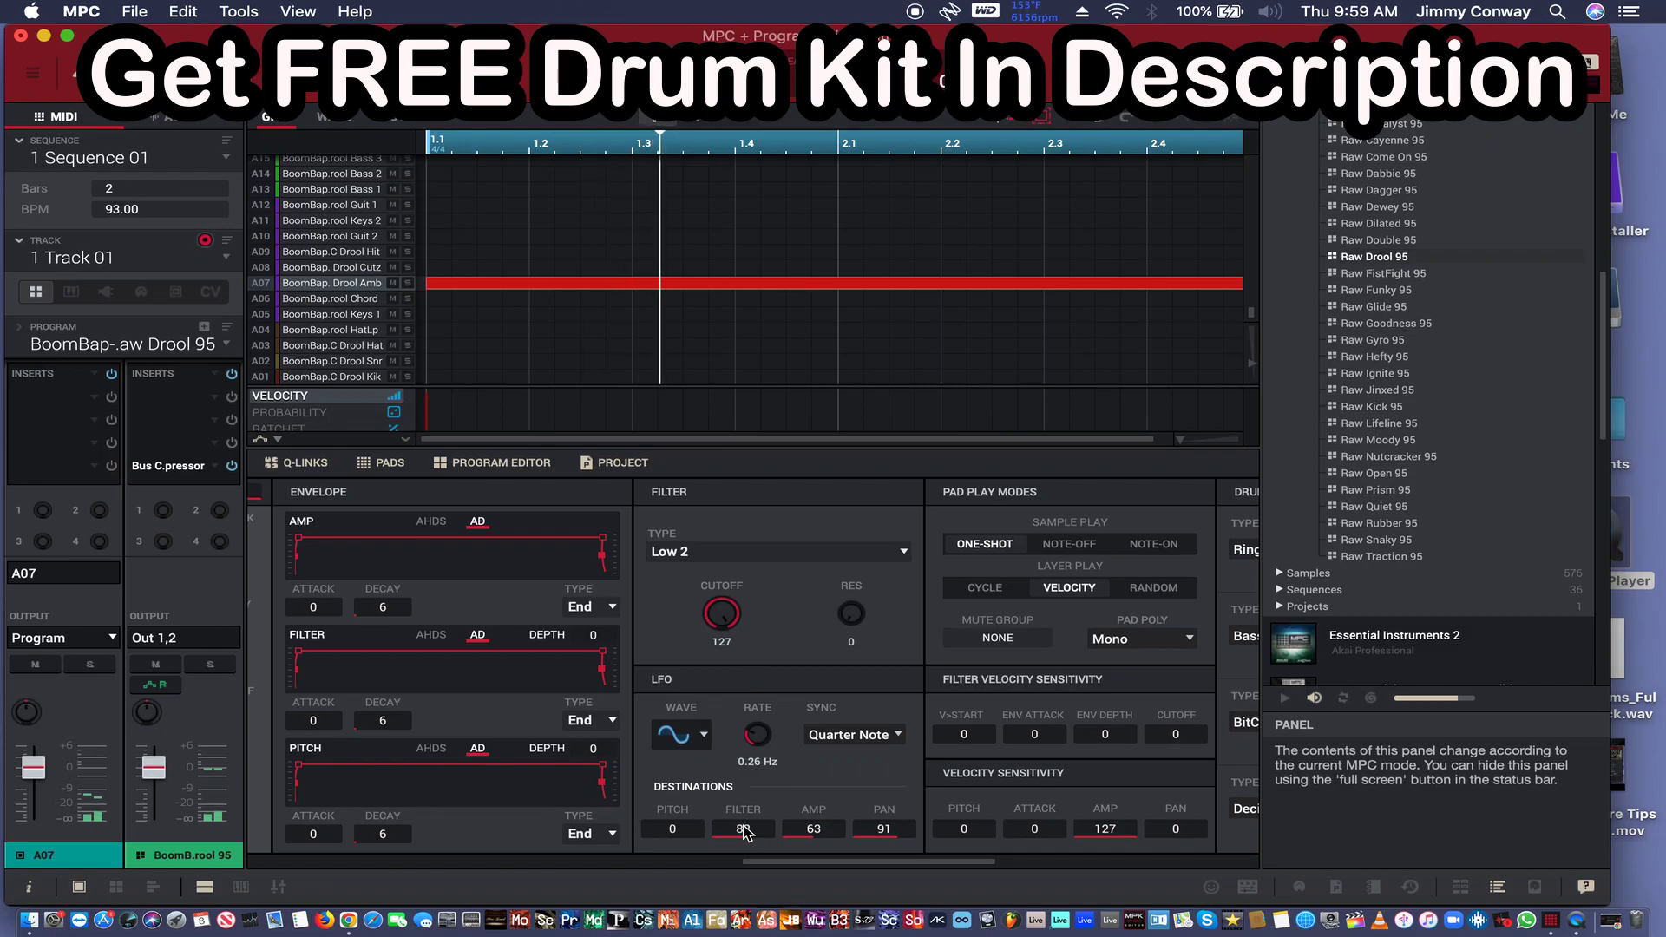
drag(672, 828, 661, 686)
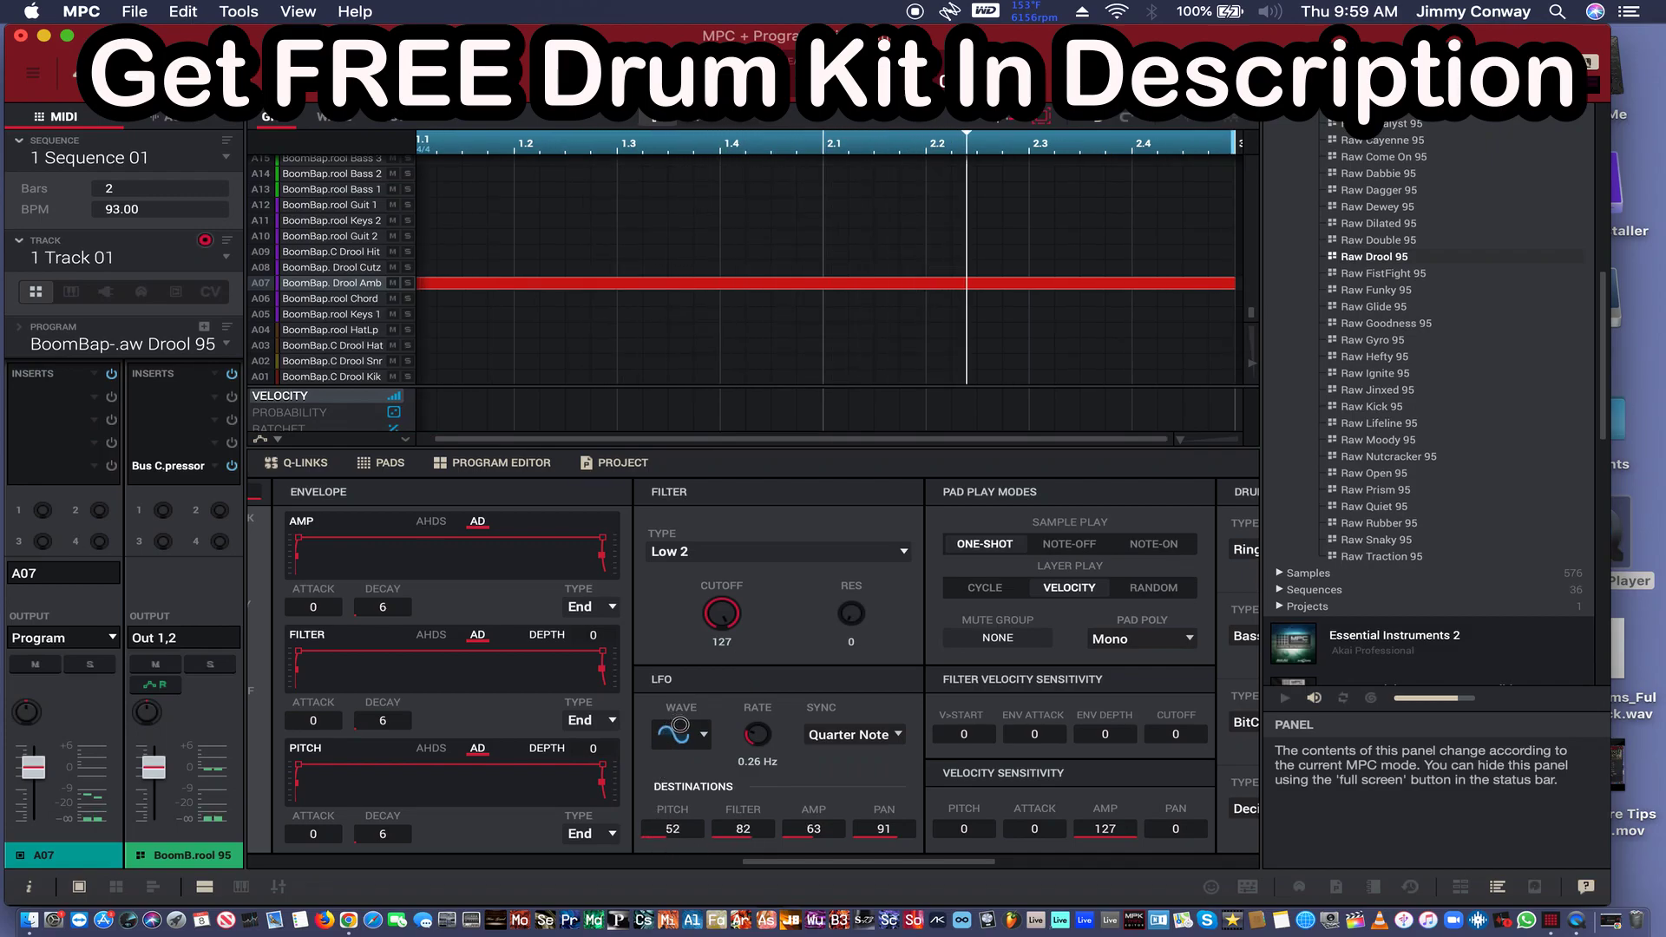
drag(830, 835, 826, 776)
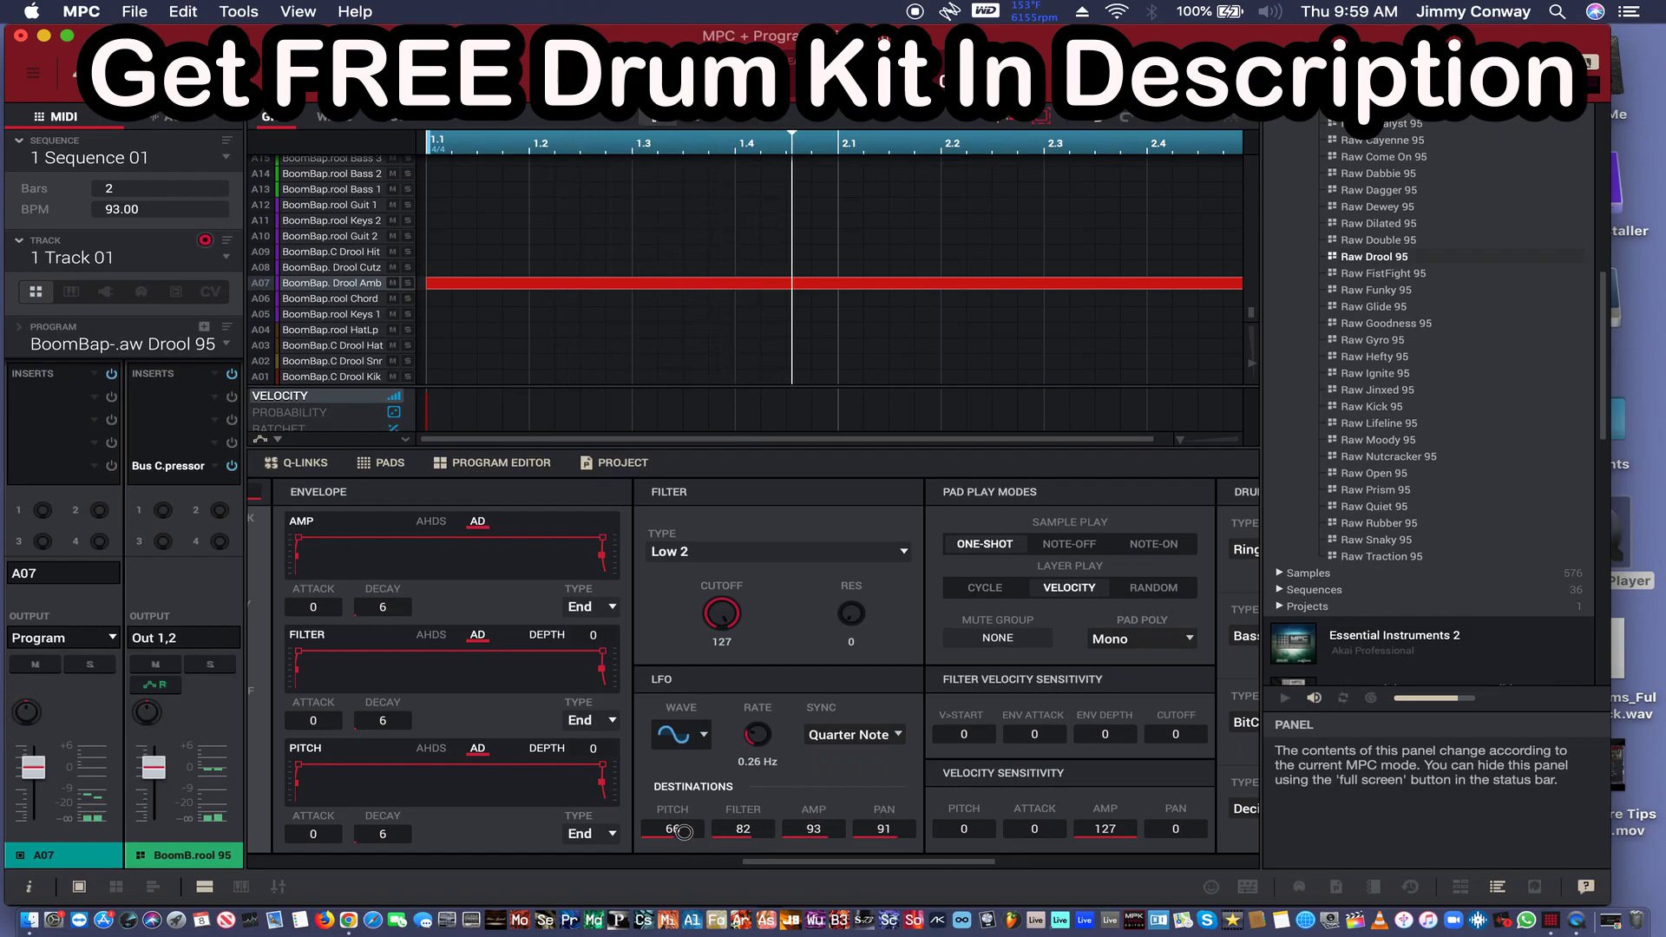
drag(672, 828, 688, 933)
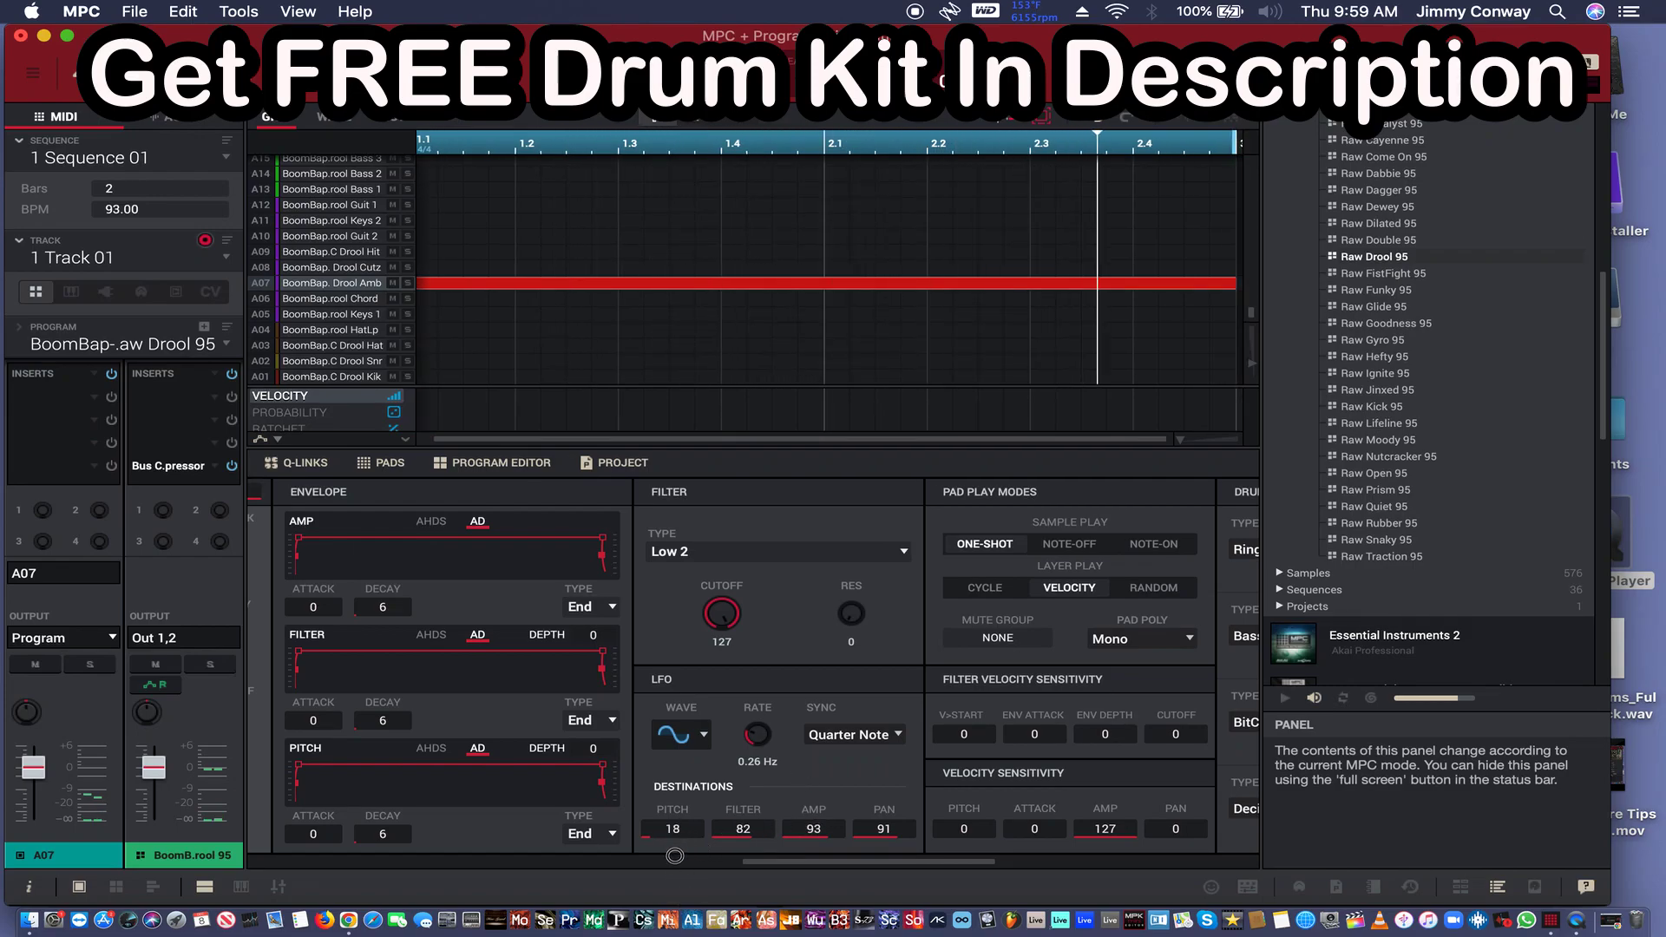
scroll(736, 829, up, 5)
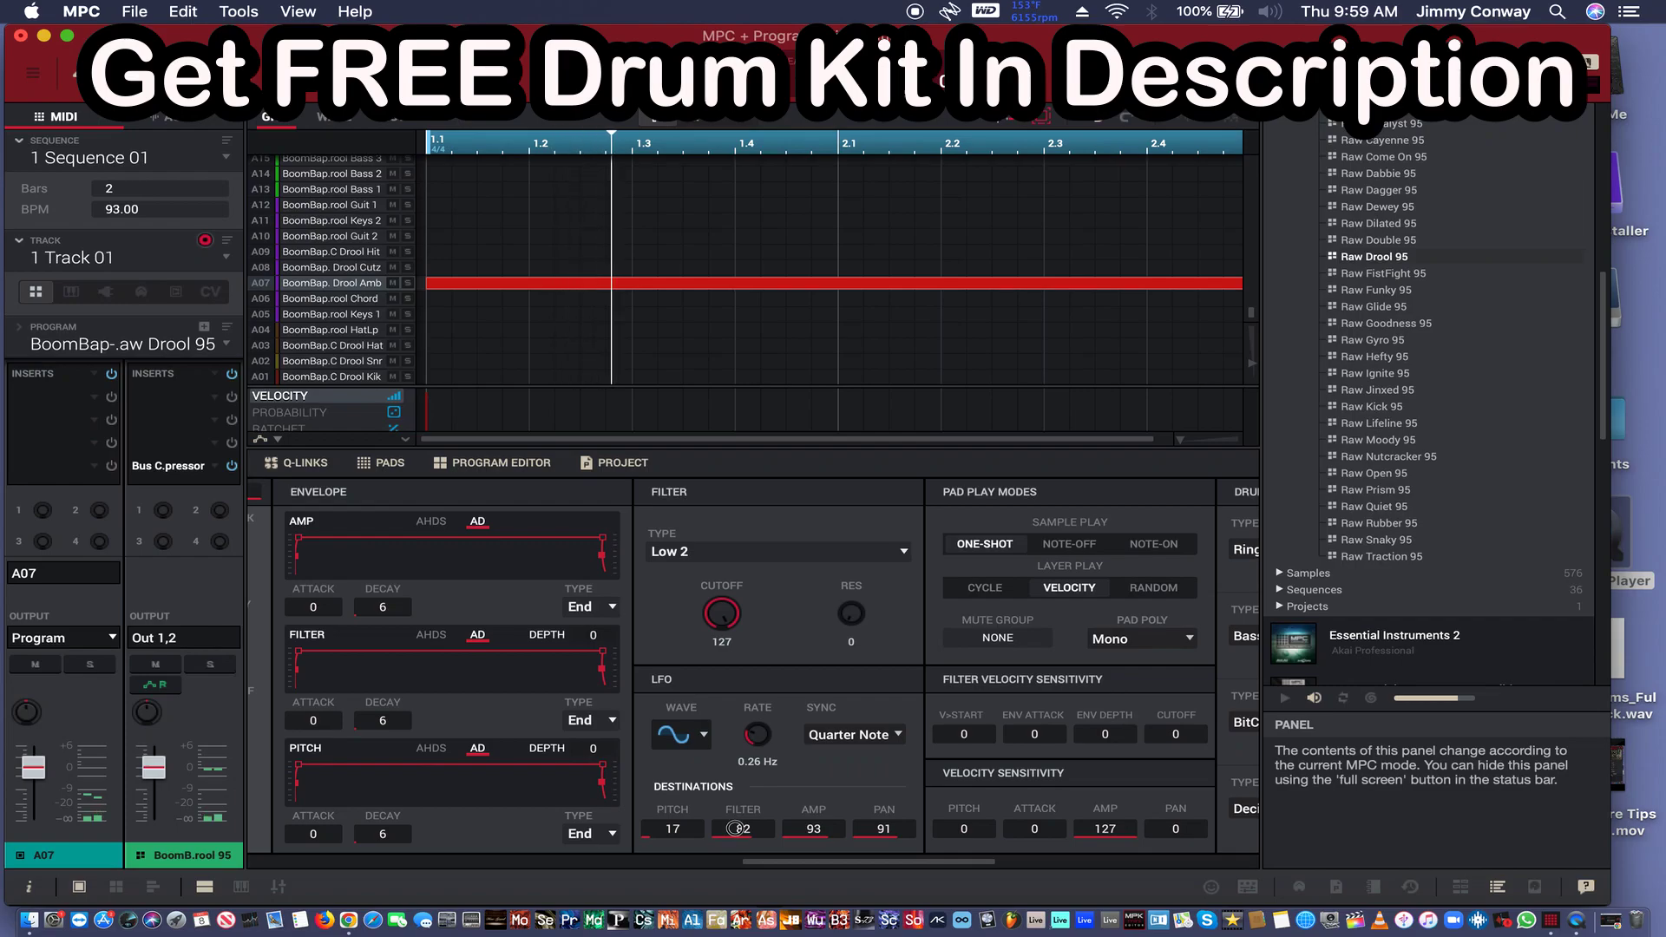
scroll(813, 829, up, 5)
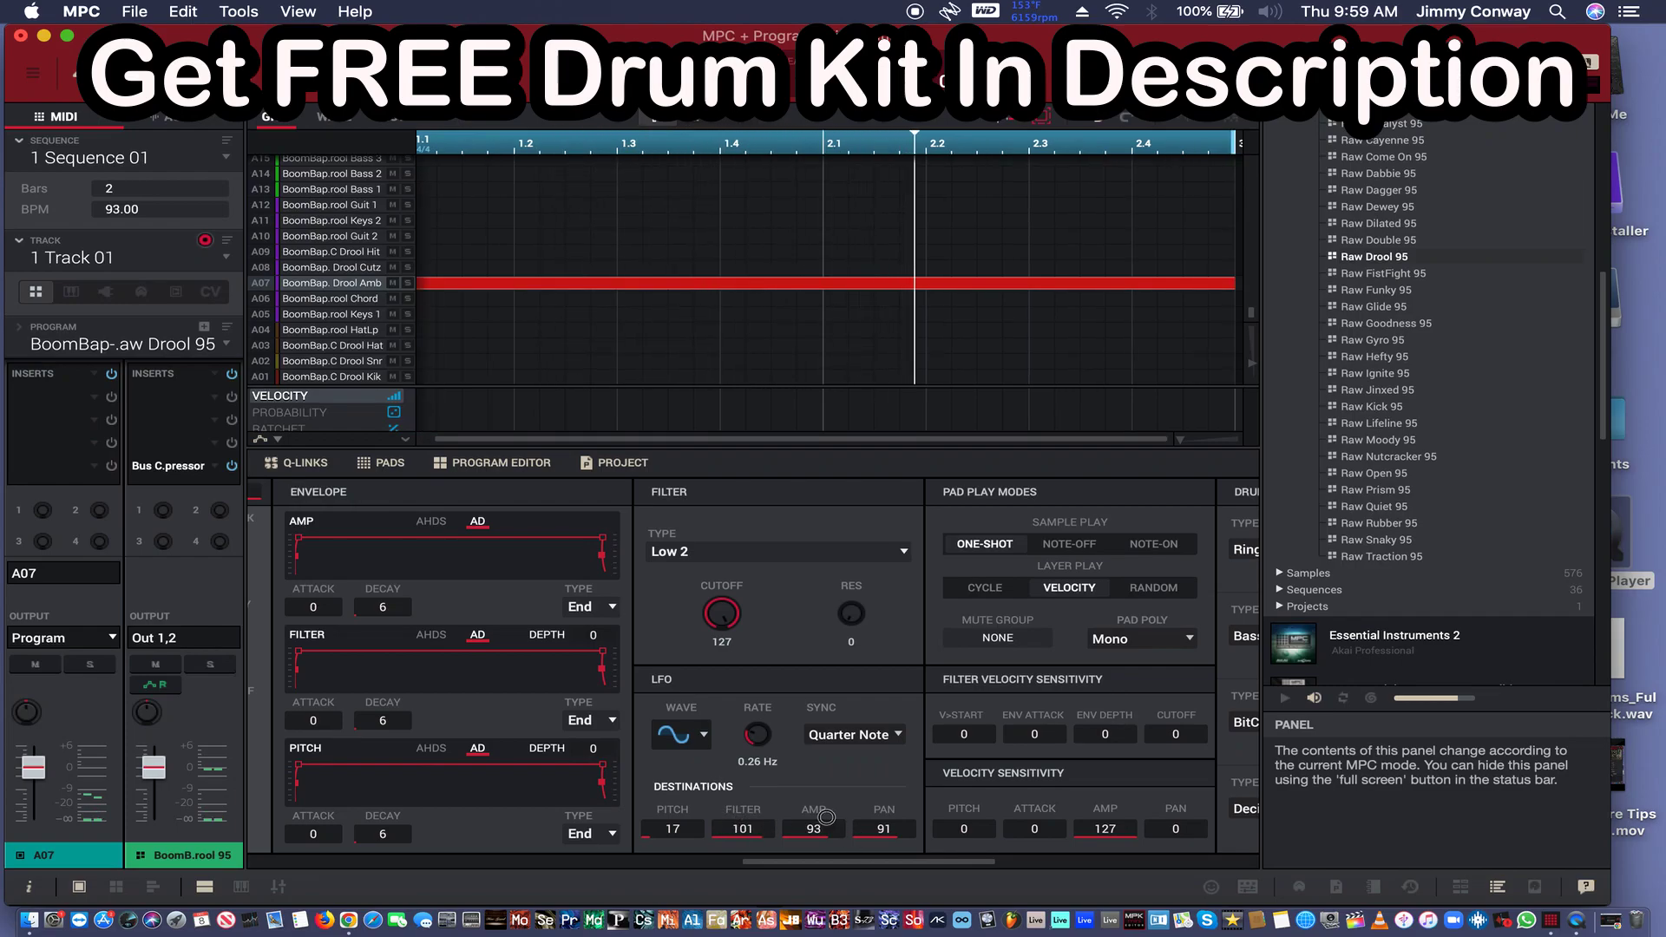
scroll(883, 829, up, 2)
drag(869, 792, 868, 768)
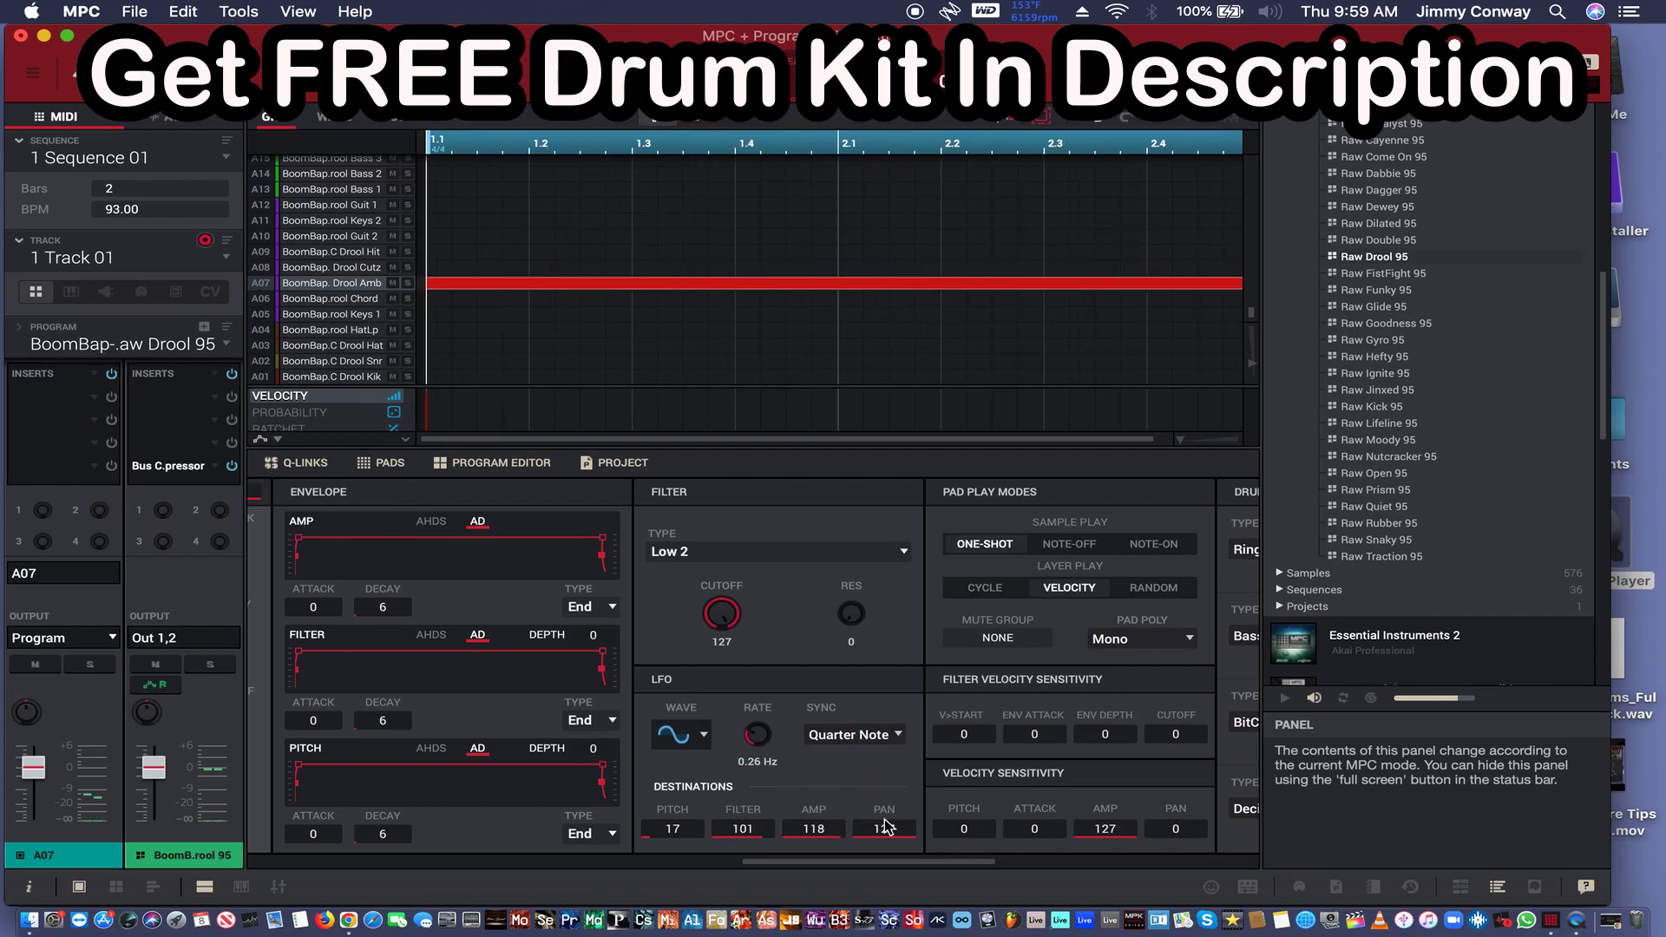
- Try Eighth Note LFO sync, then return it to Quarter Note
click(689, 731)
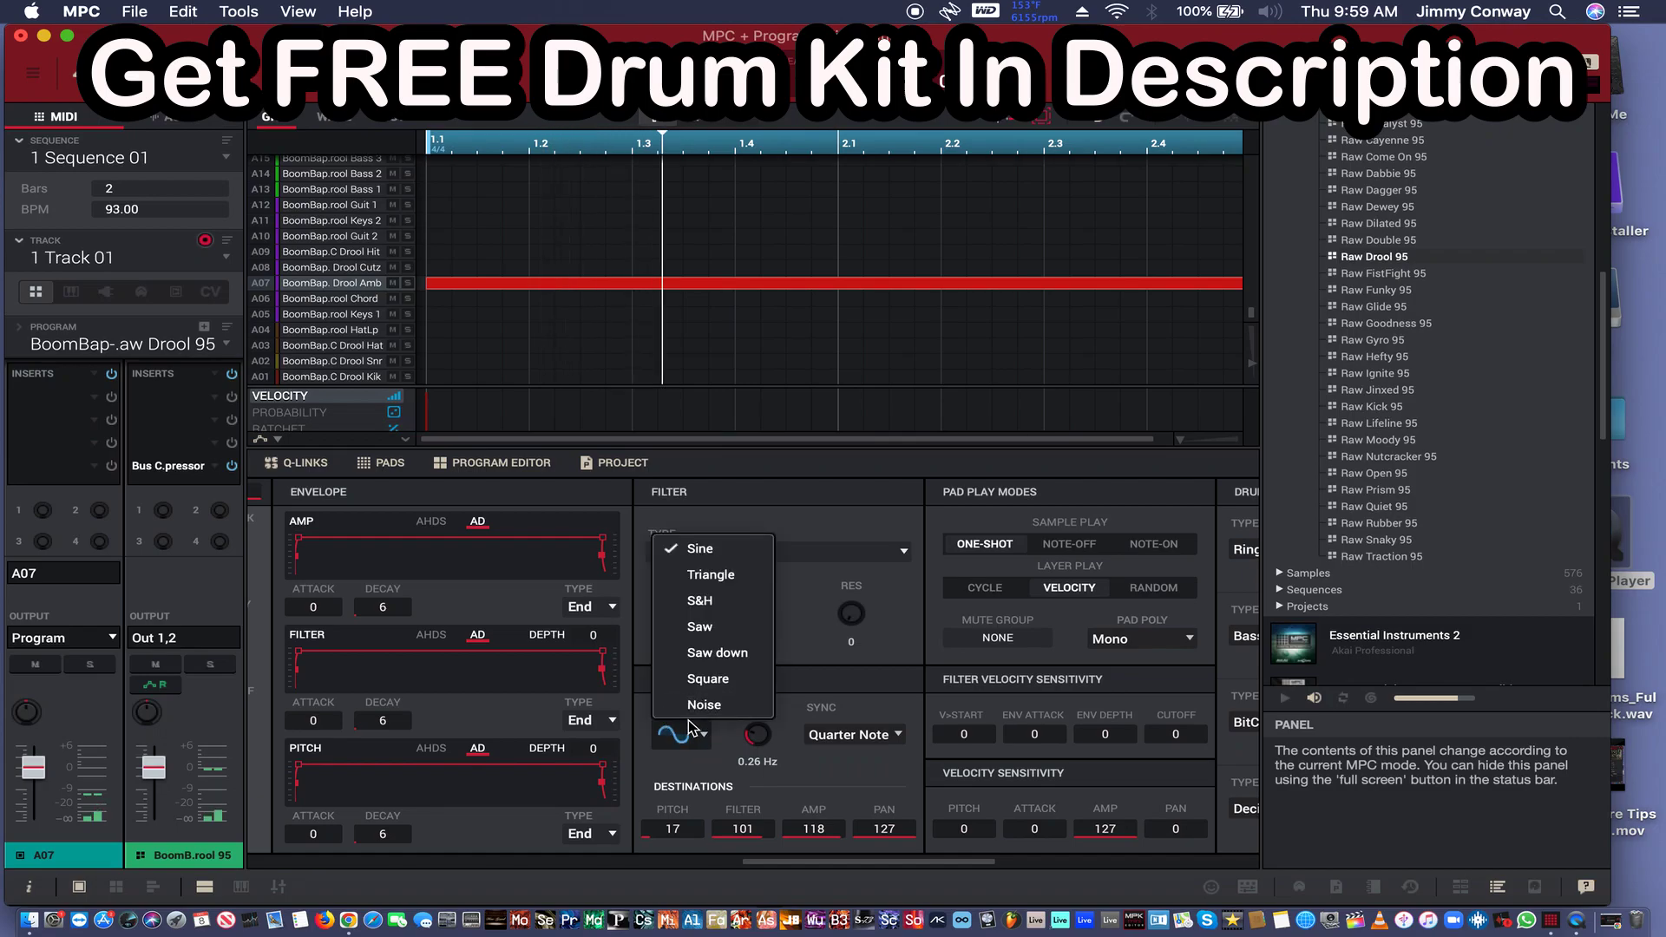
click(850, 735)
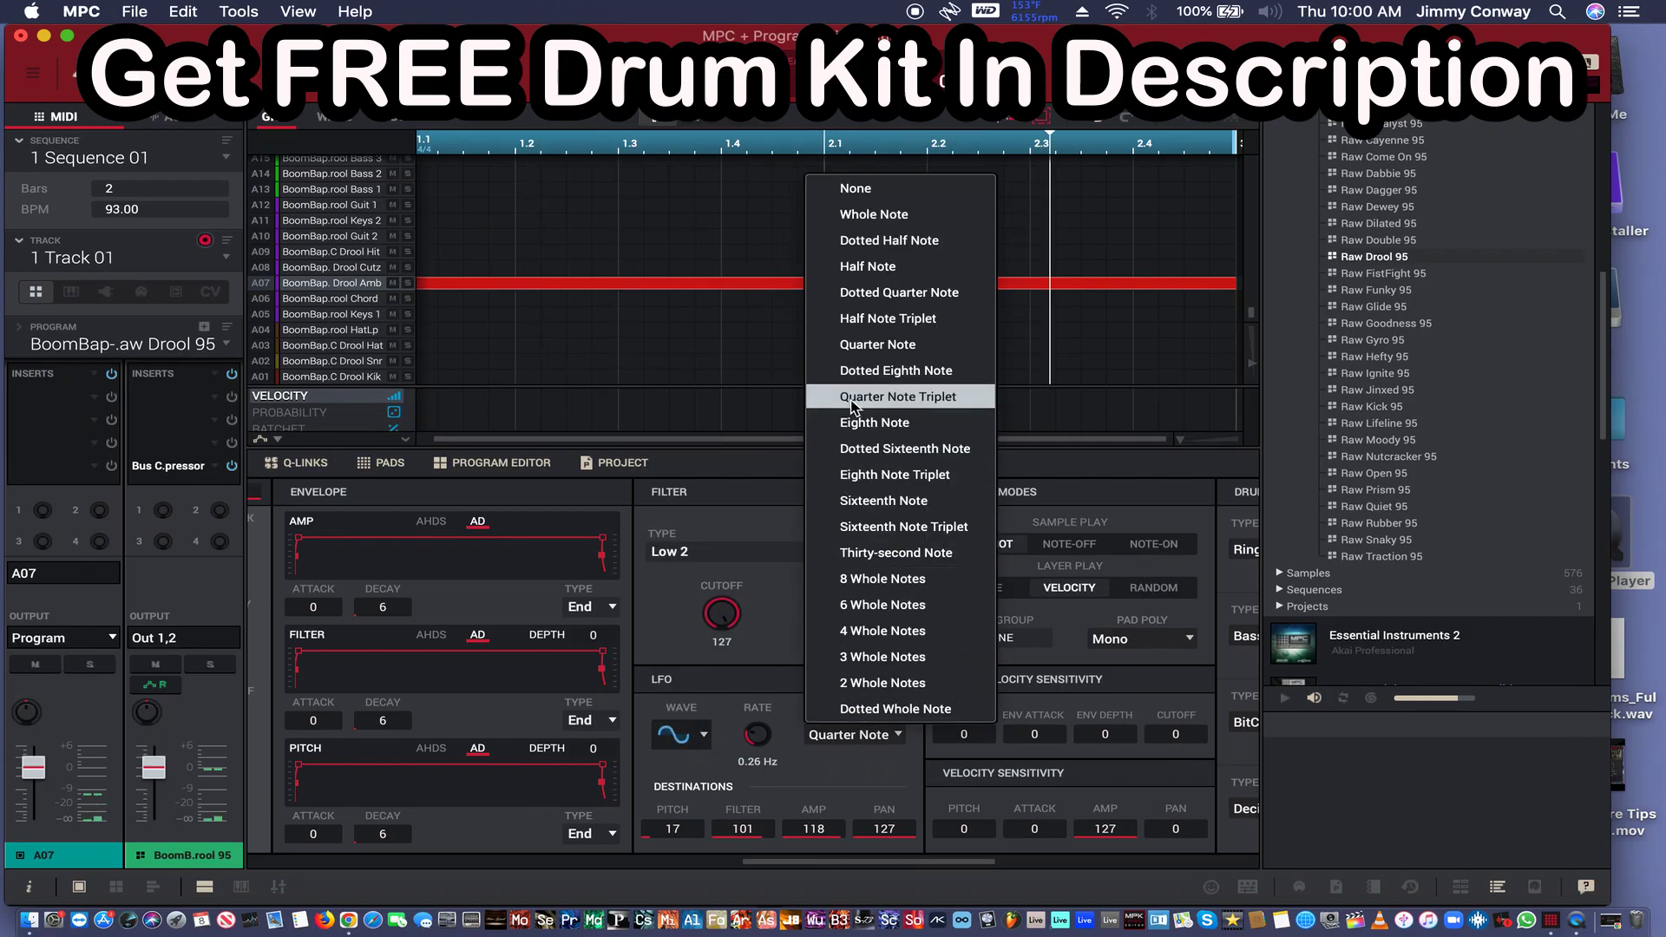
click(854, 422)
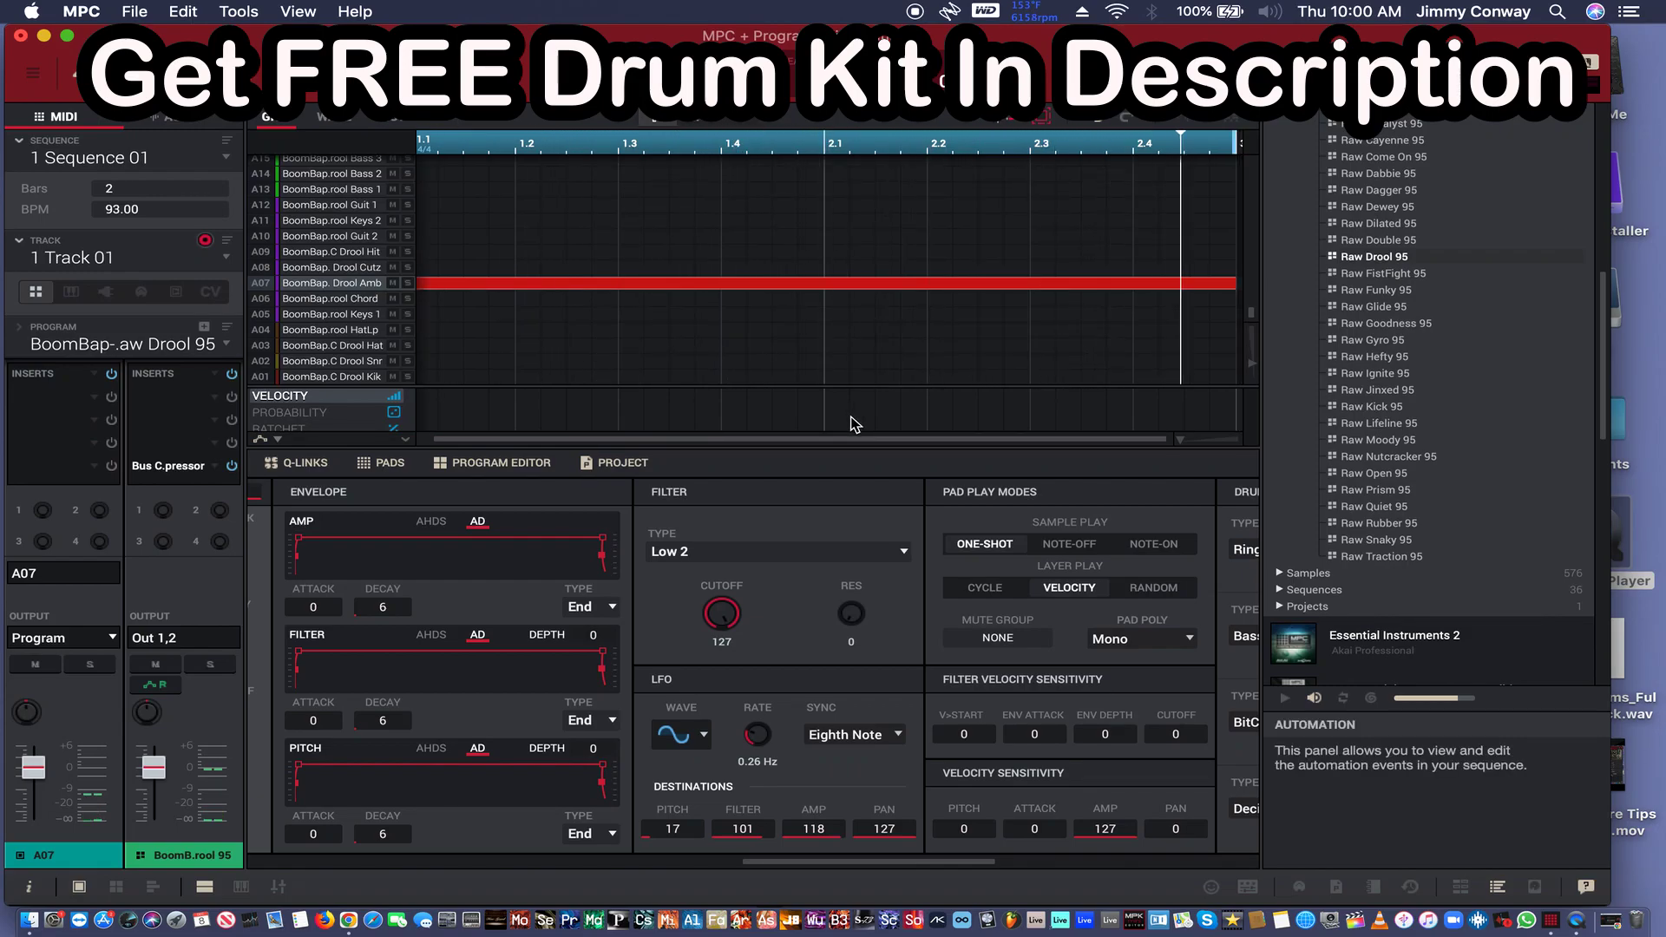
click(883, 735)
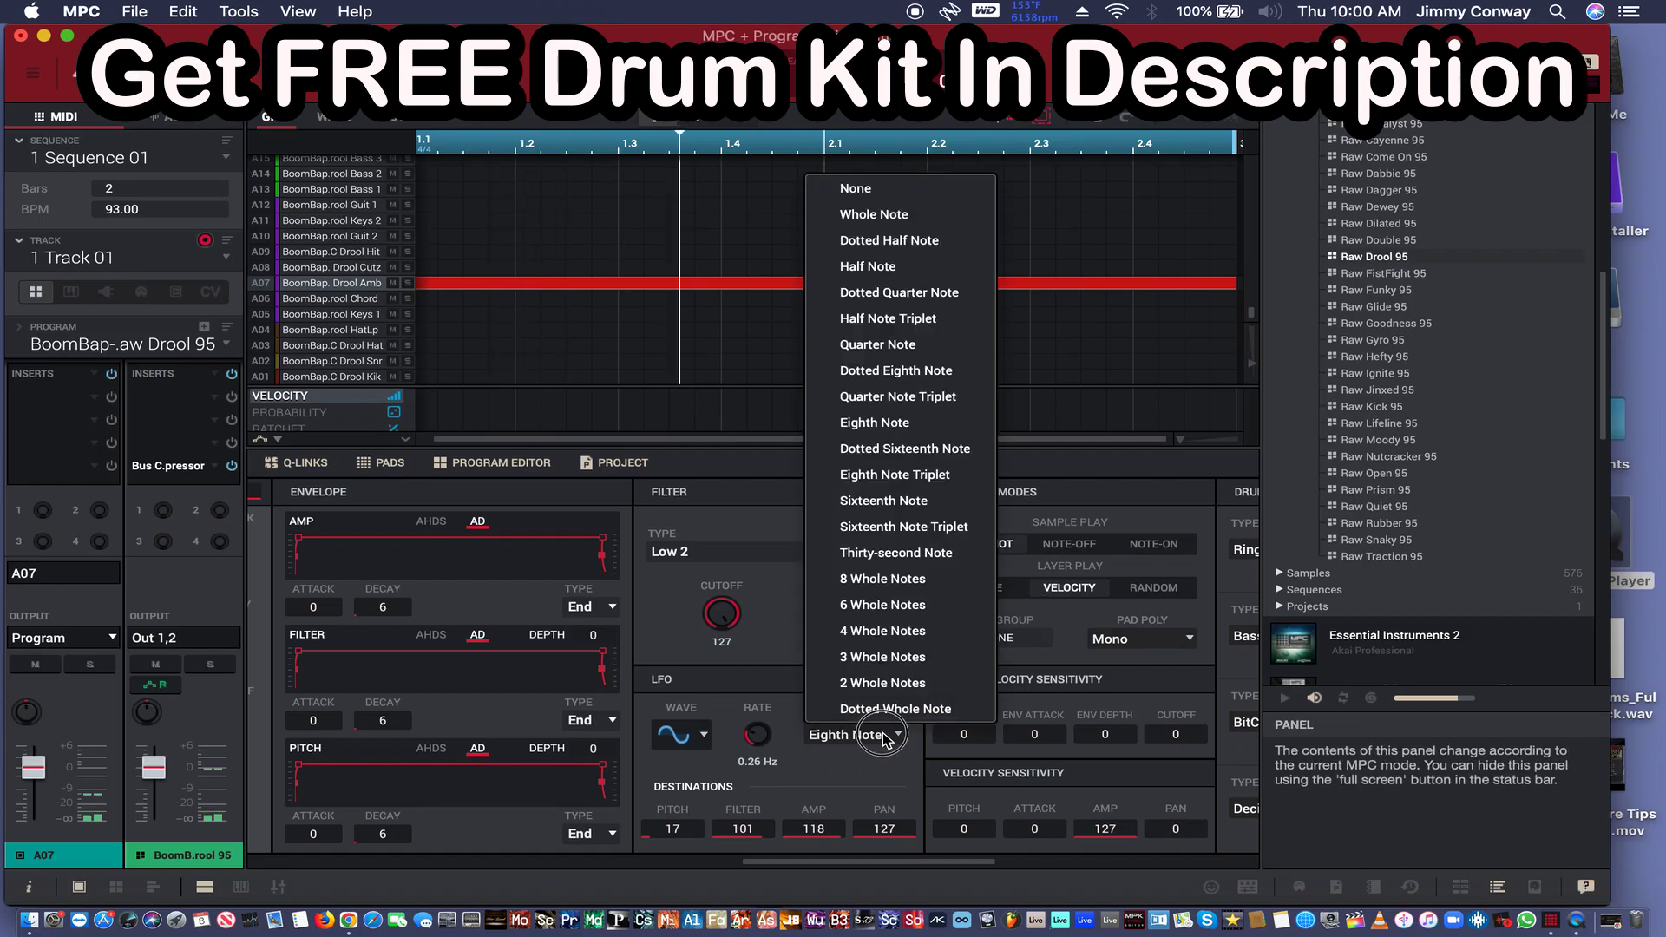
click(899, 344)
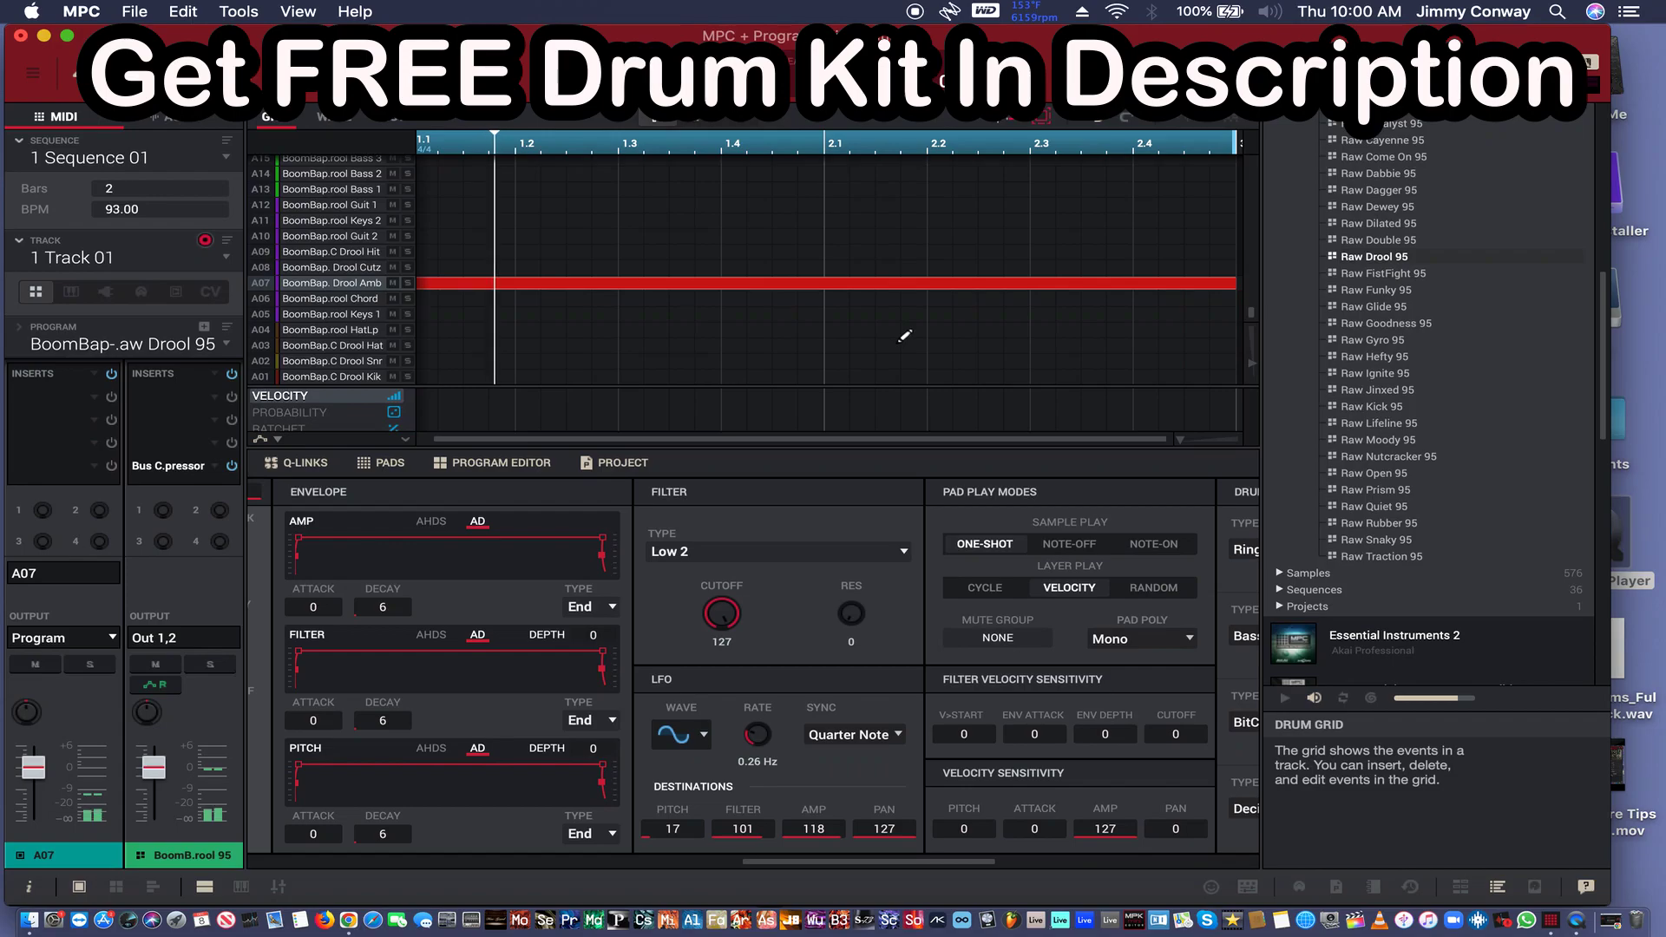
- Switch the LFO to a Noise wave, lower the cutoff to 113 and filter amount to 97
click(694, 737)
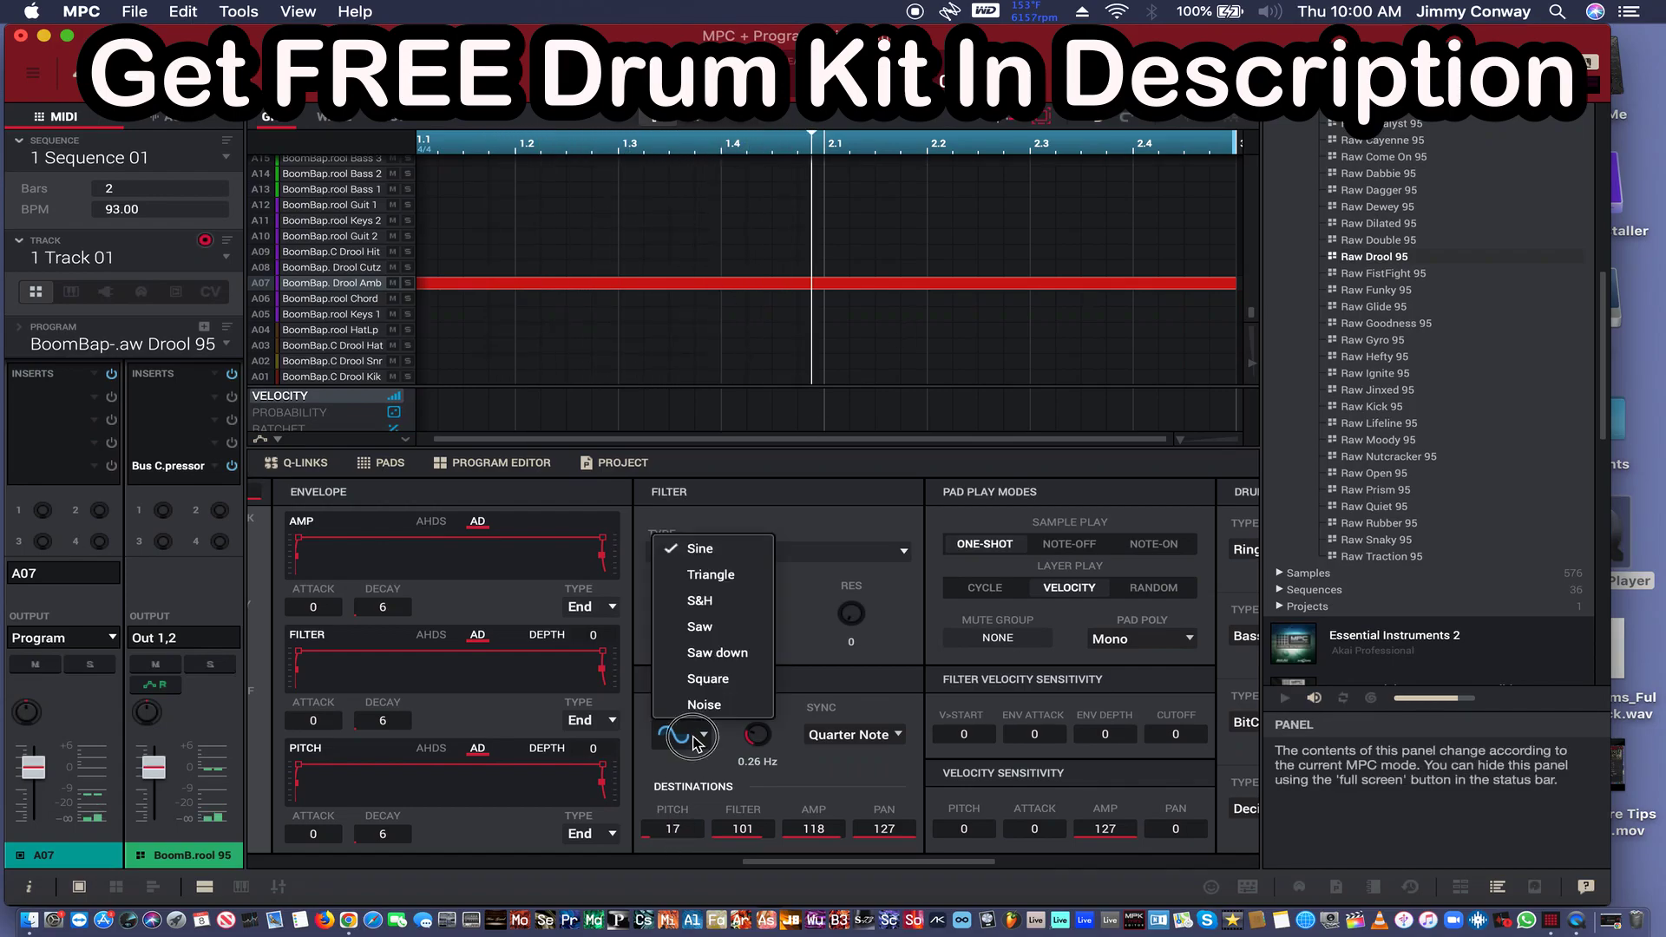
click(714, 704)
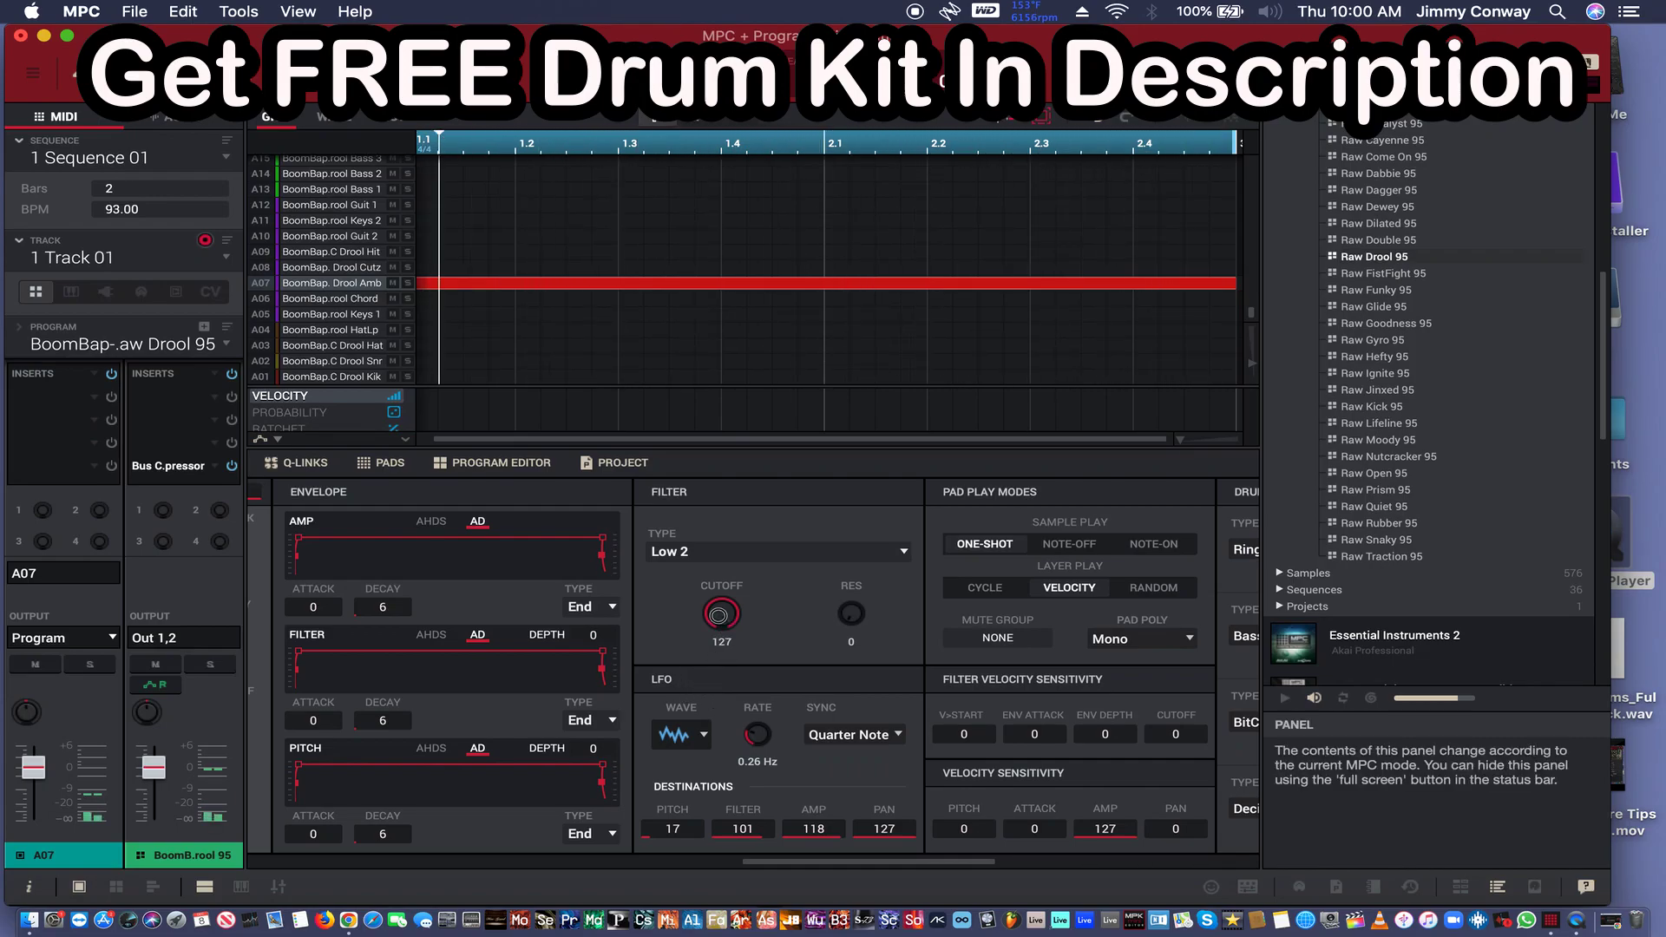
drag(719, 625, 612, 278)
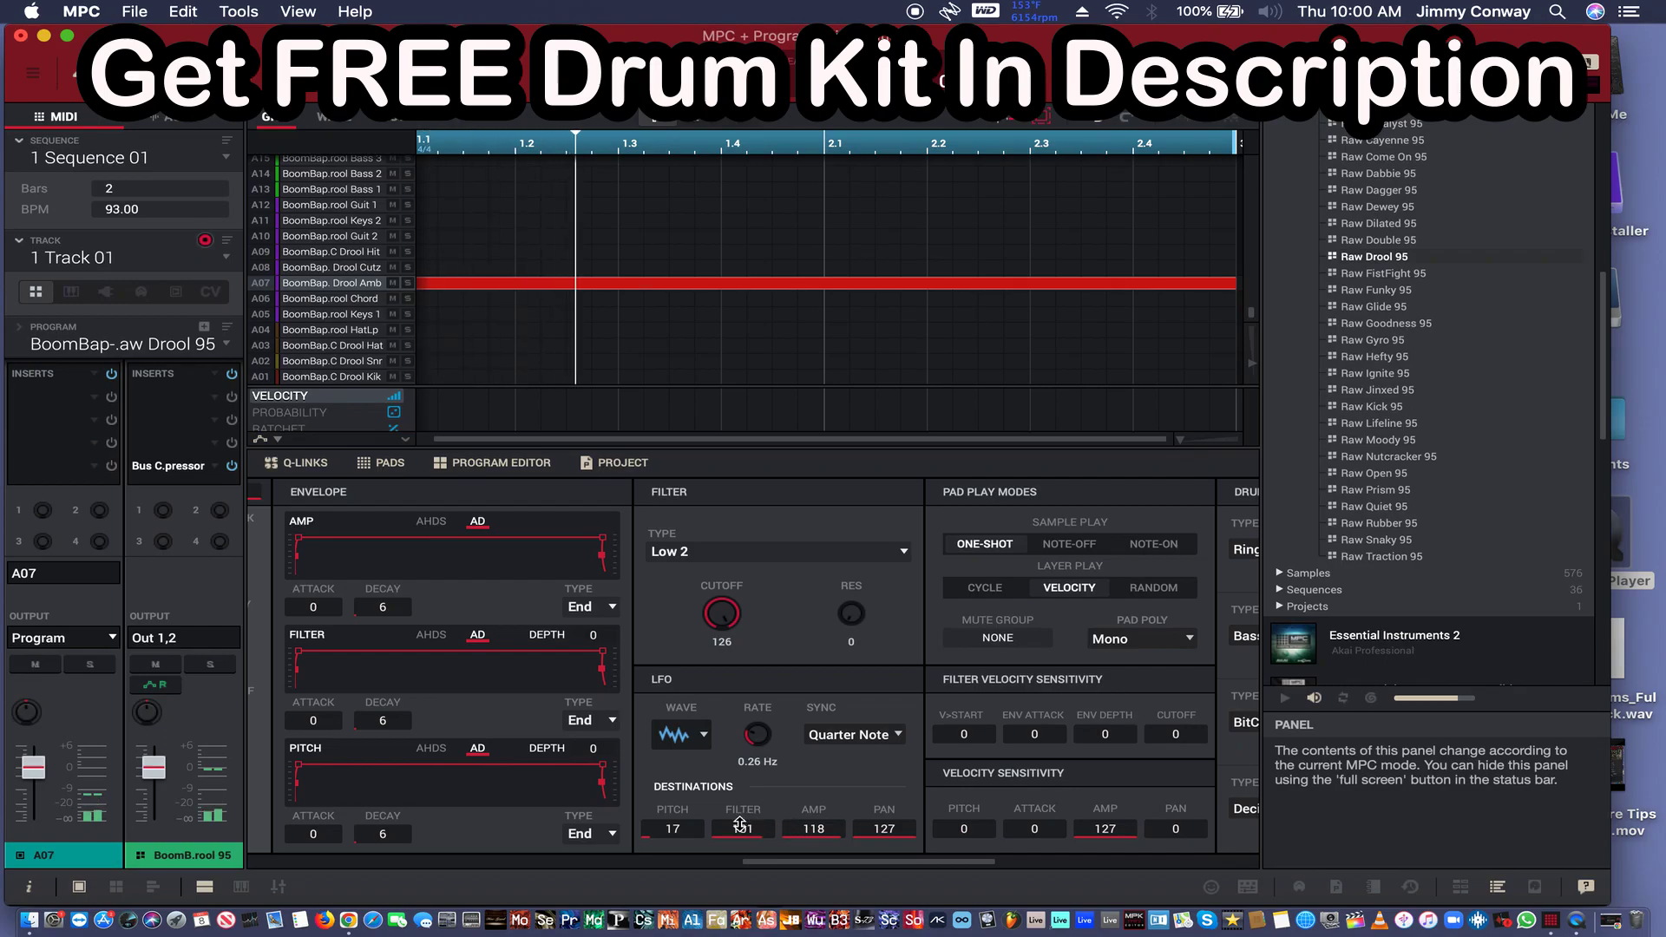
drag(743, 828, 742, 831)
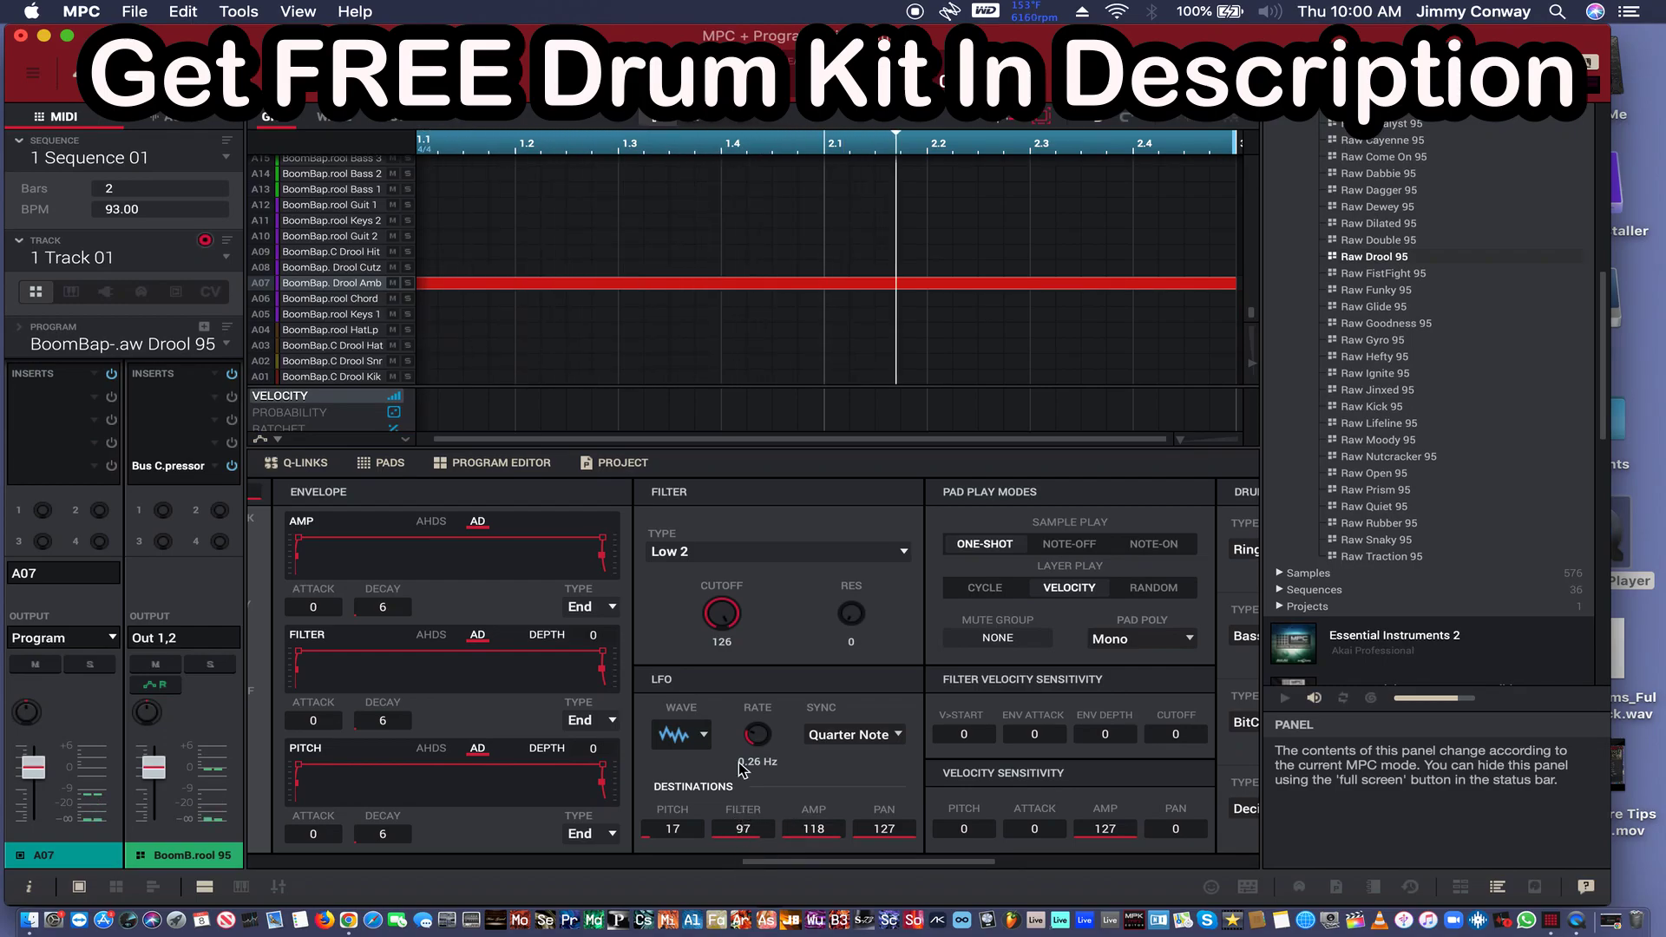
drag(725, 614, 719, 636)
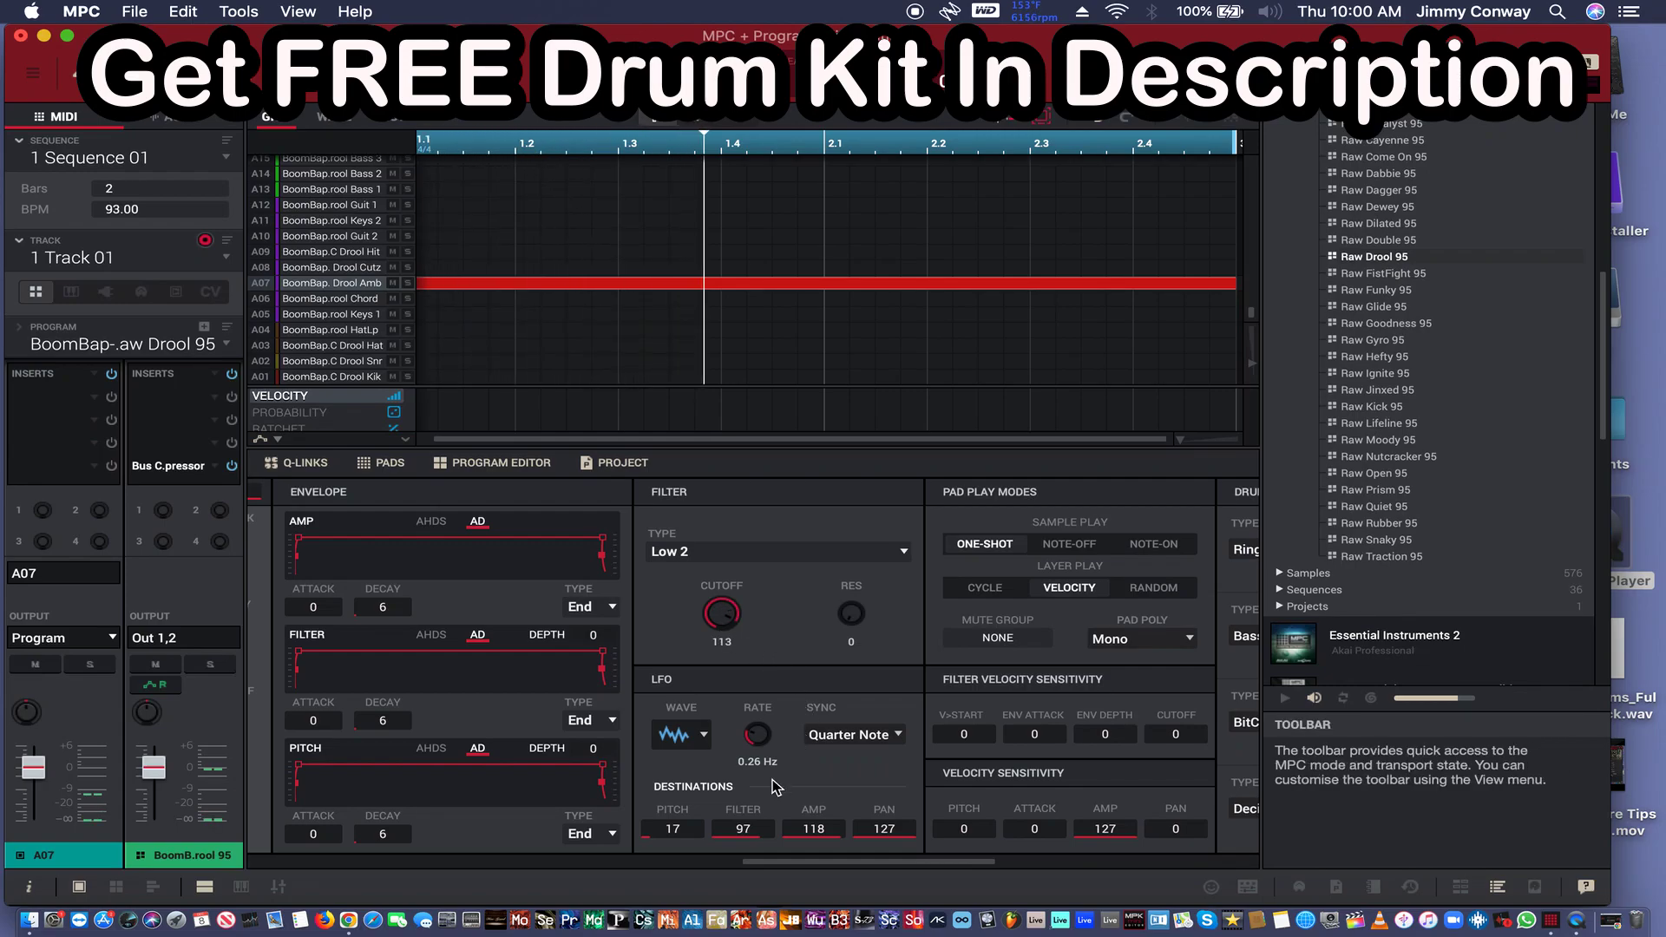
- Set the LFO to an S&H wave synced to Half Note Triplet
click(707, 737)
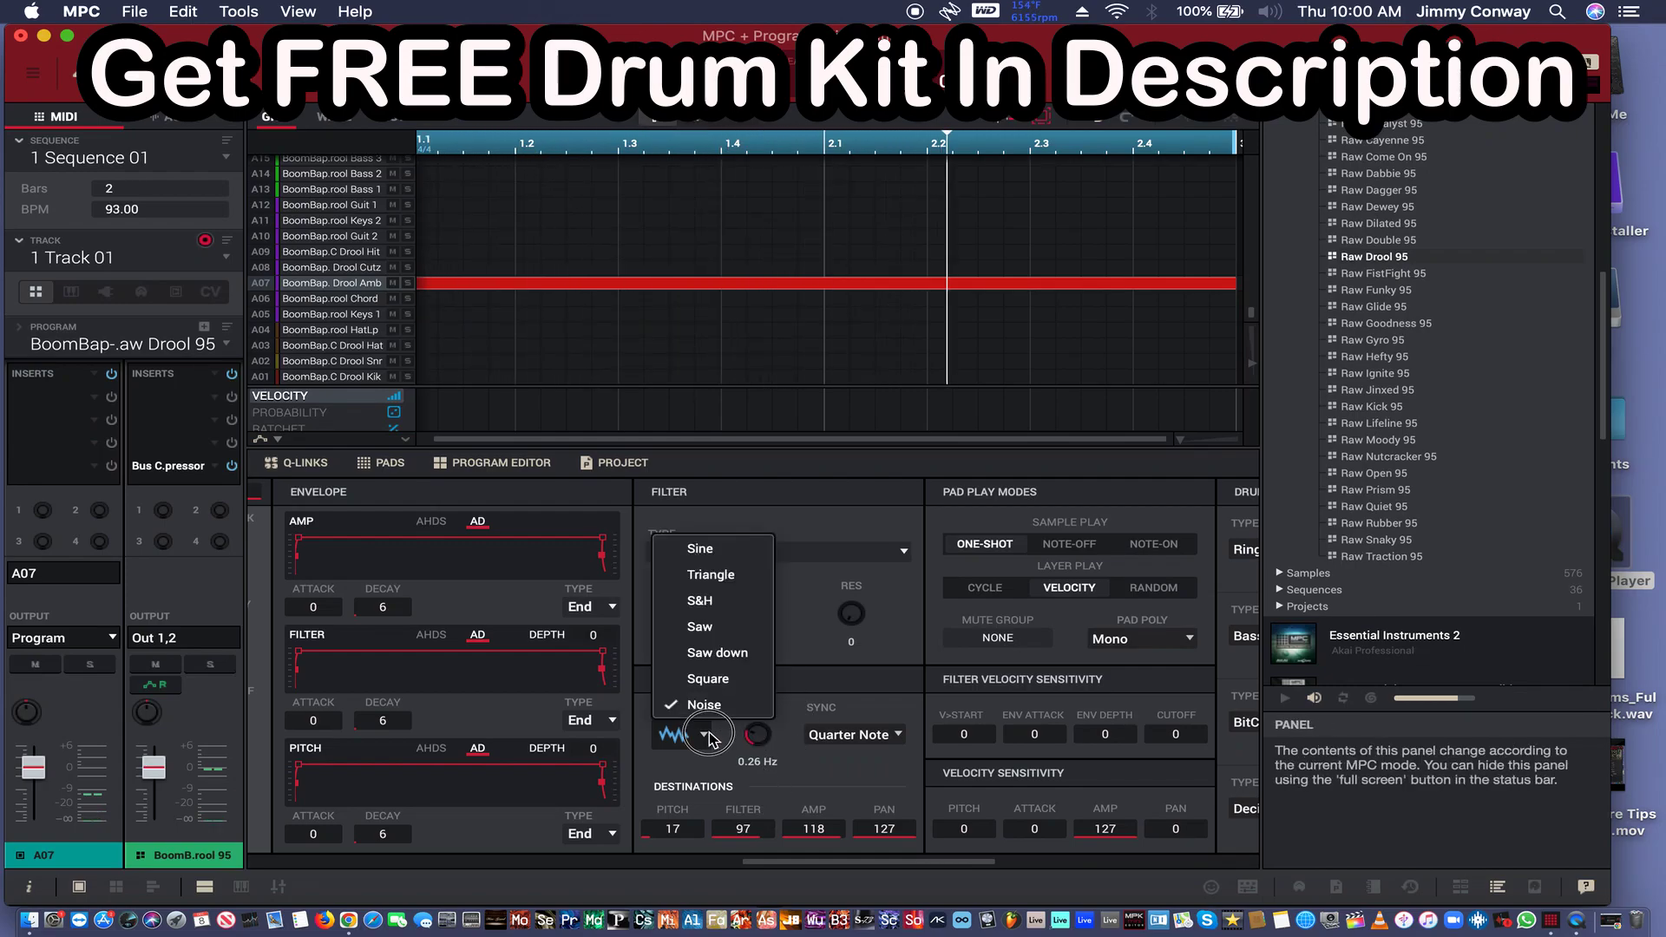
click(701, 600)
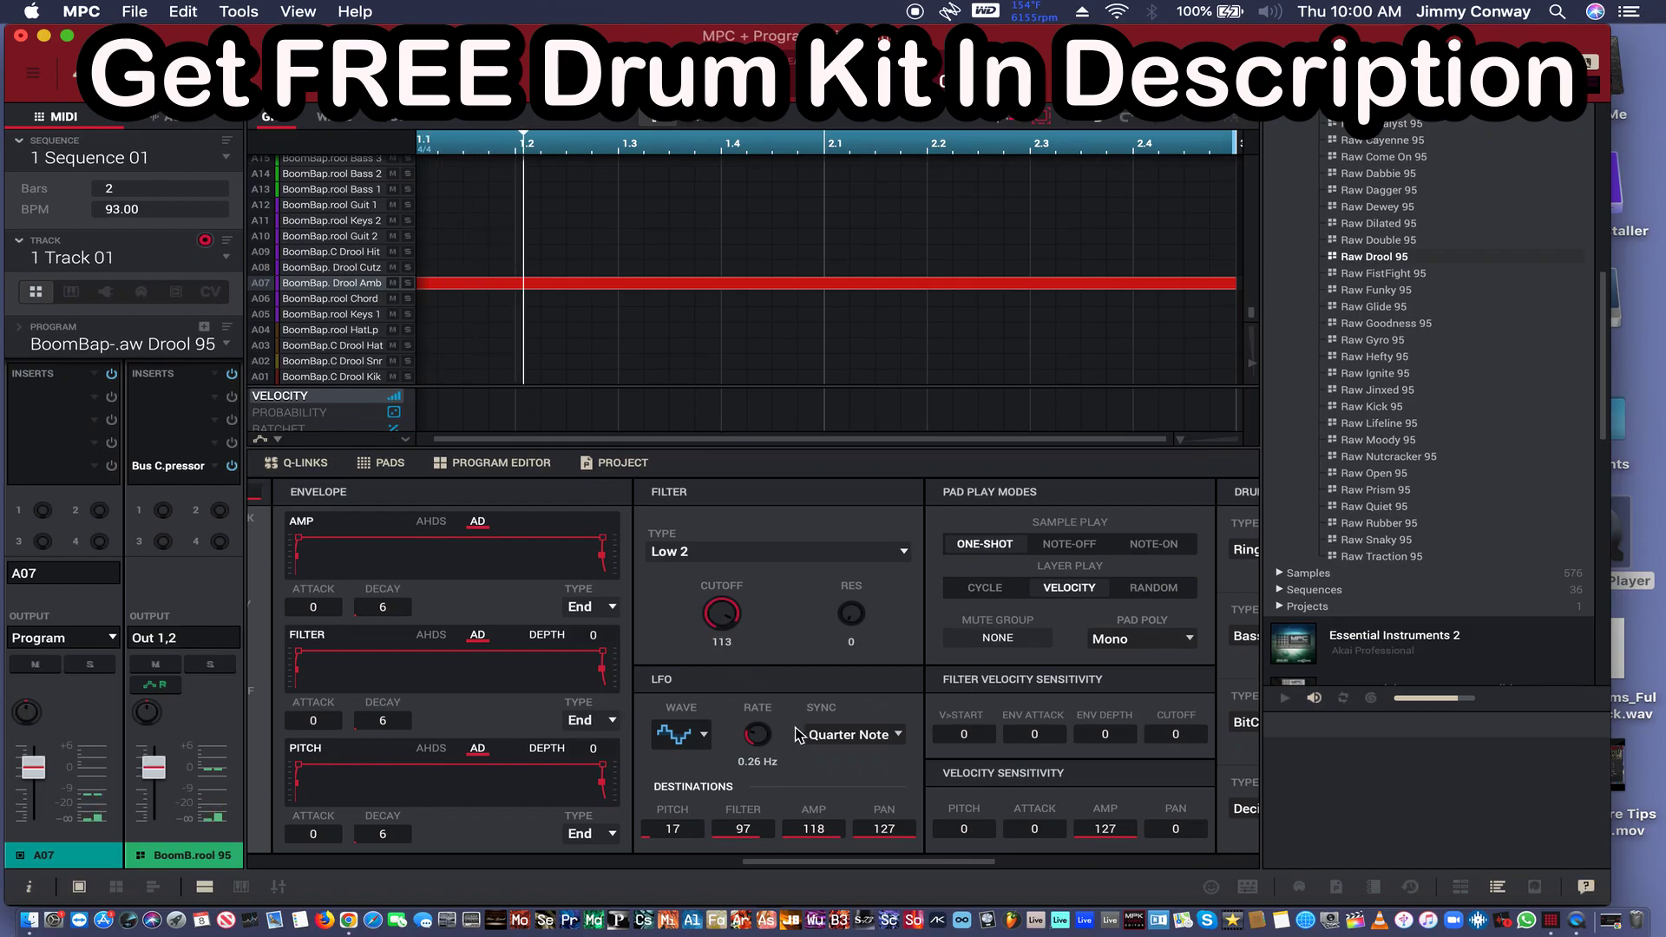
click(820, 739)
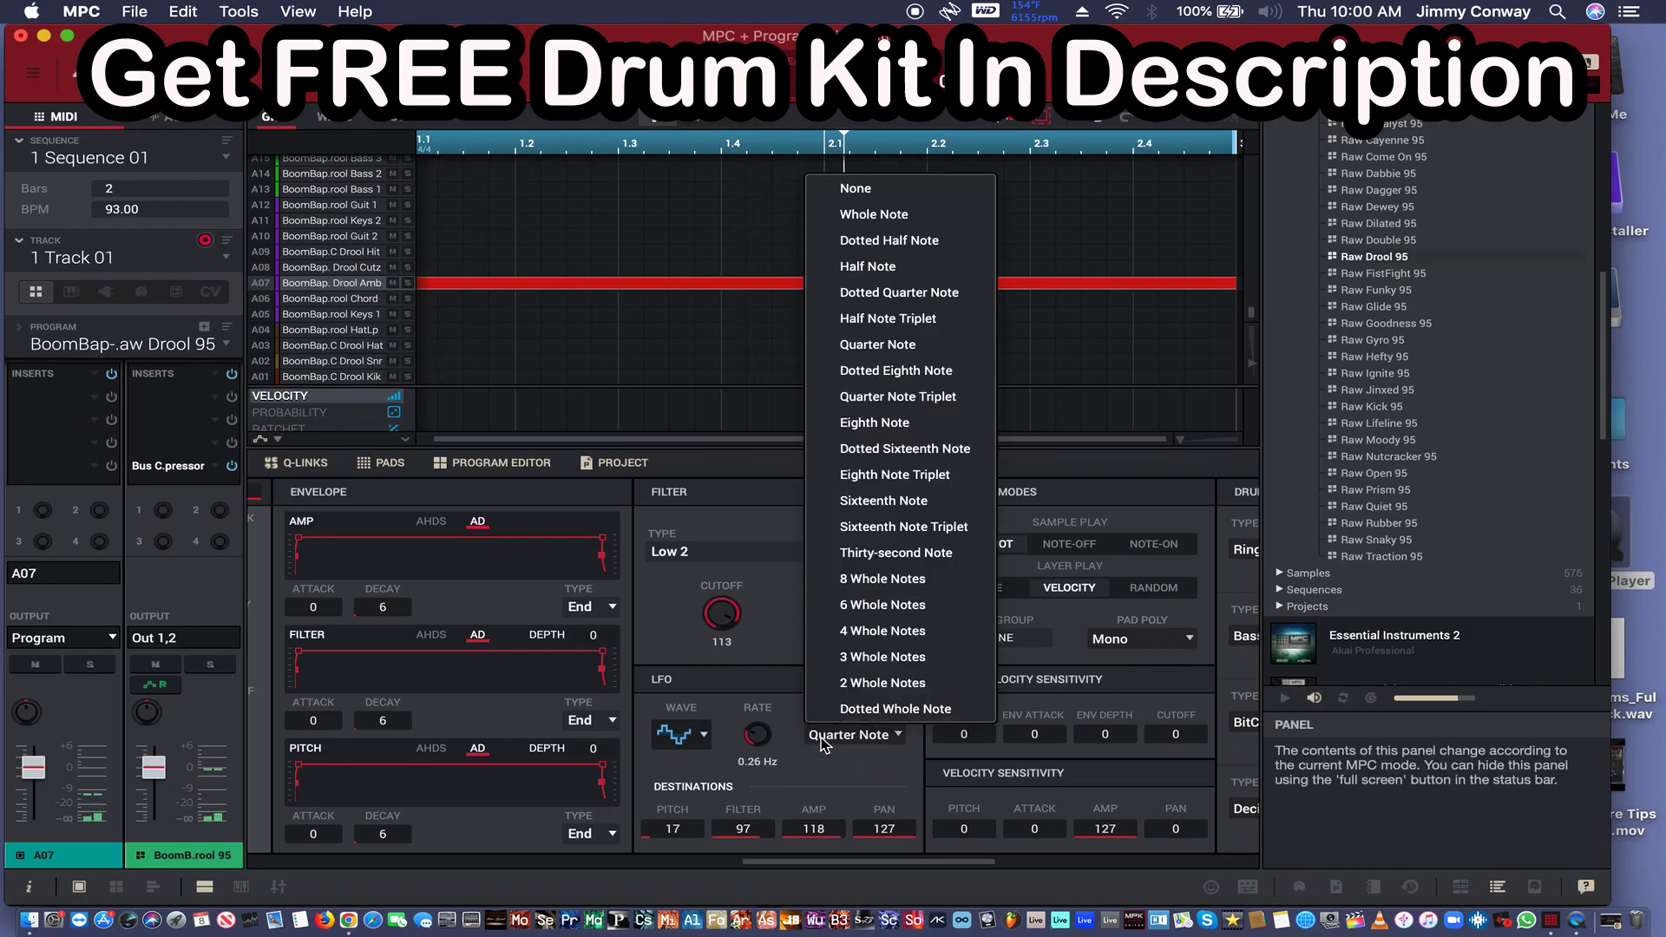
click(882, 323)
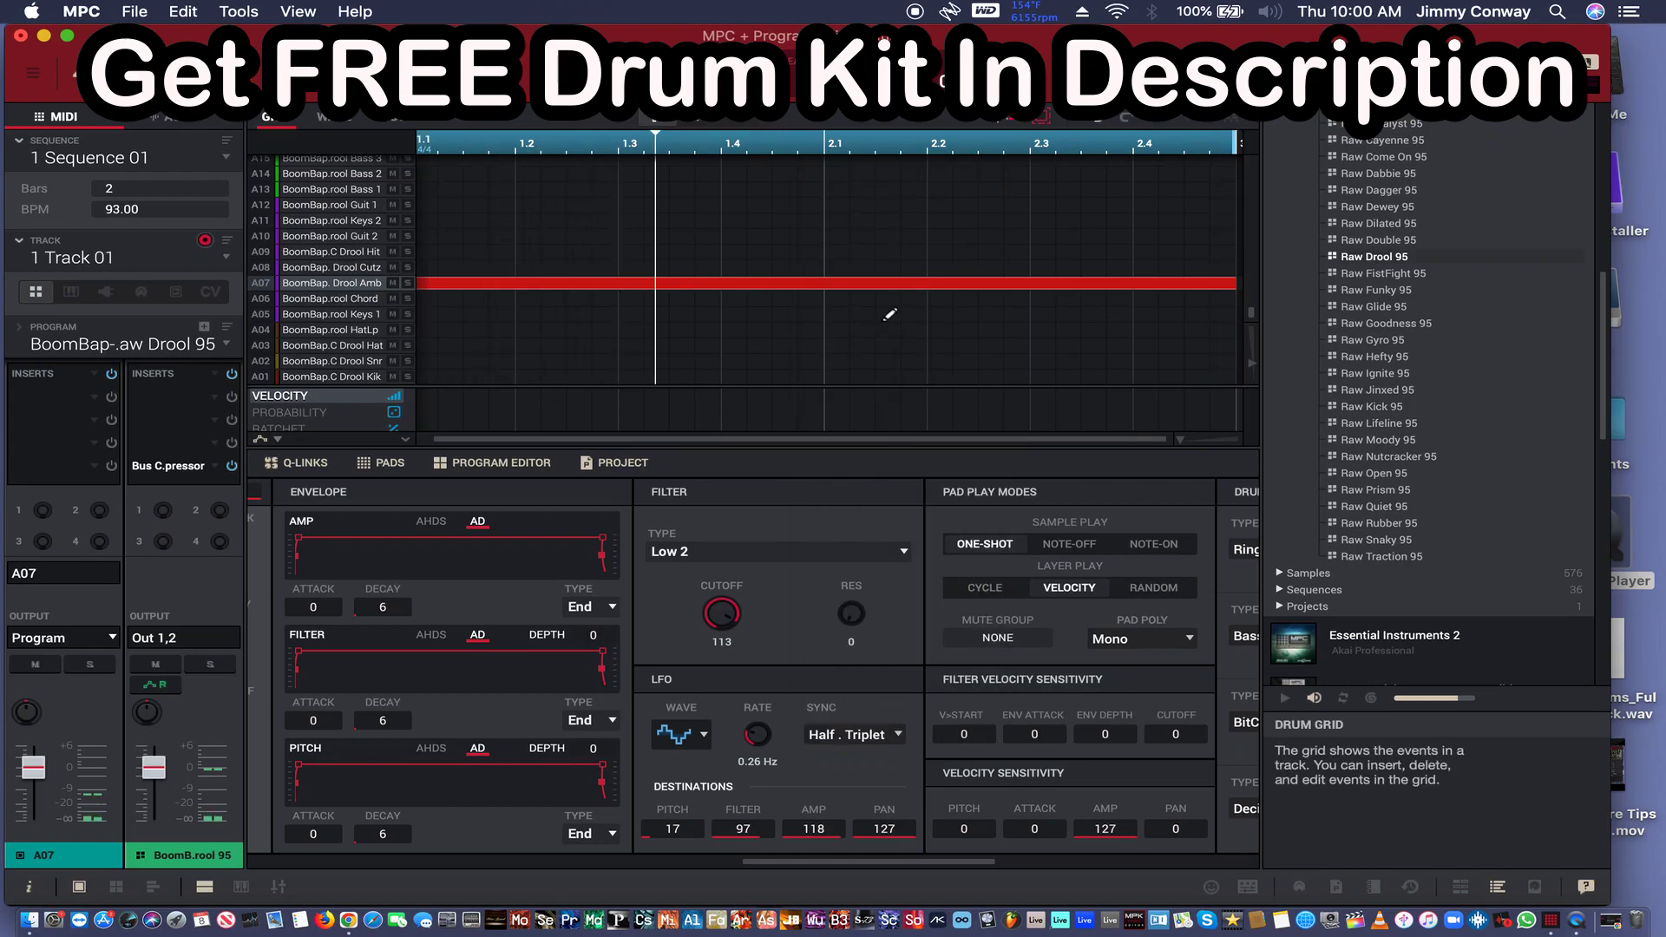